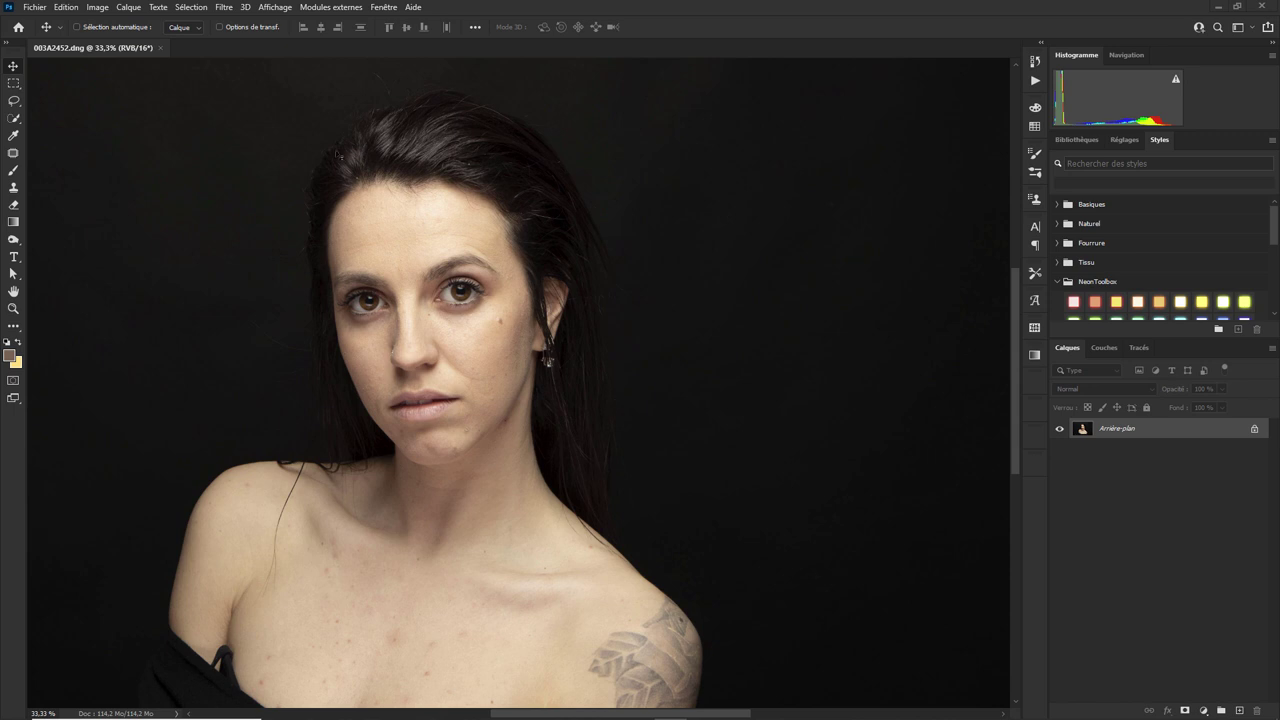
# - Open the Filtre menu to list the filters for the portrait 003A2452.dng
pyautogui.click(224, 8)
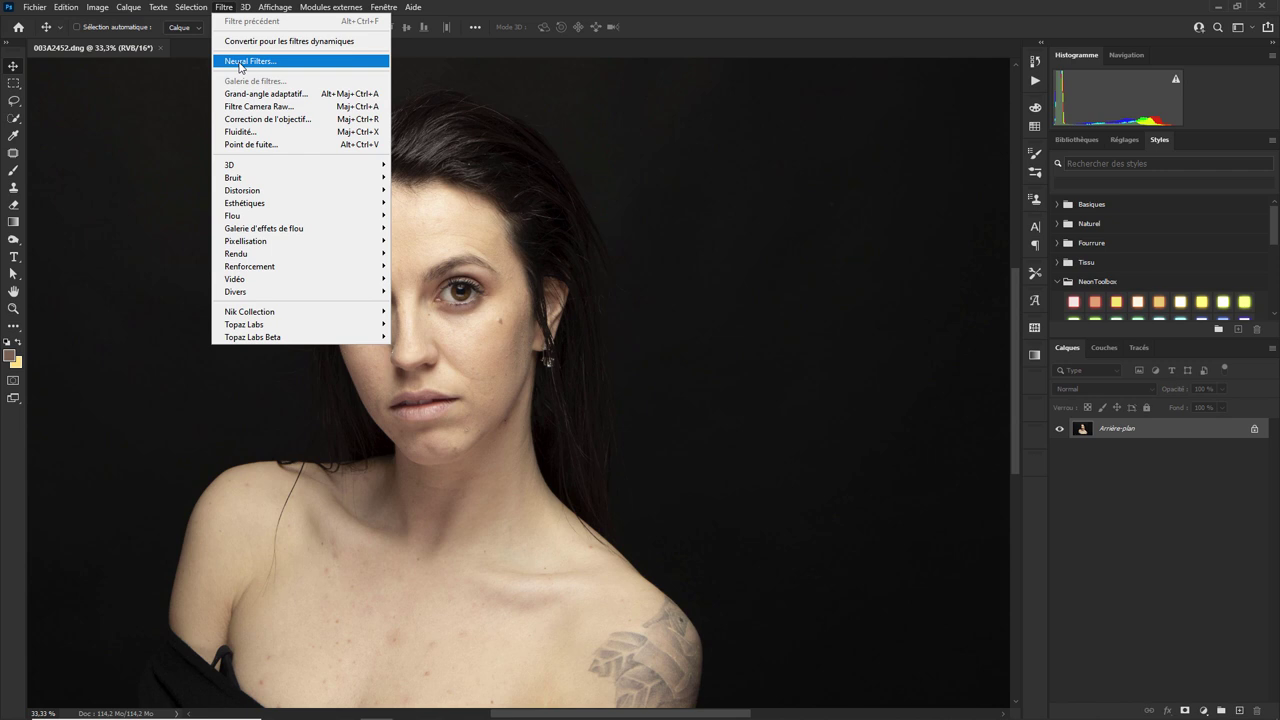
# - Launch Neural Filters on the portrait, with output set to Nouveau calque
pyautogui.click(243, 64)
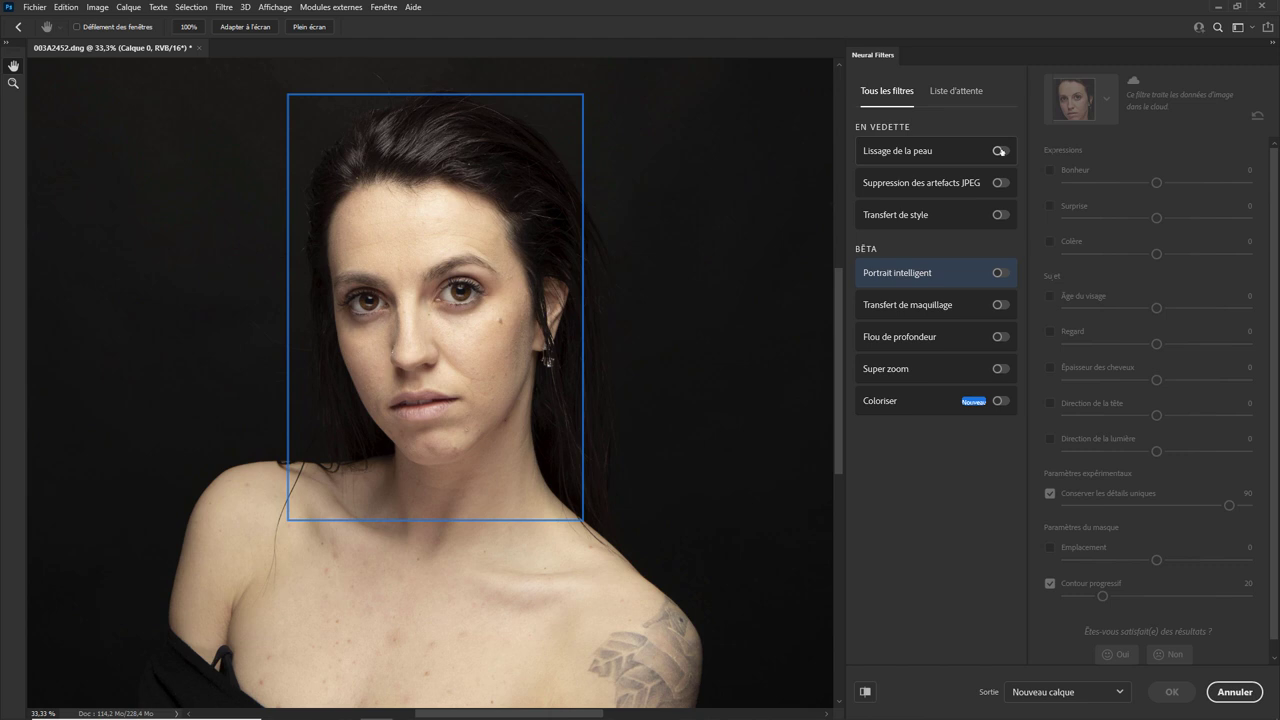
# - Enable Lissage de la peau and flip the before/after preview to compare the skin
pyautogui.click(1001, 151)
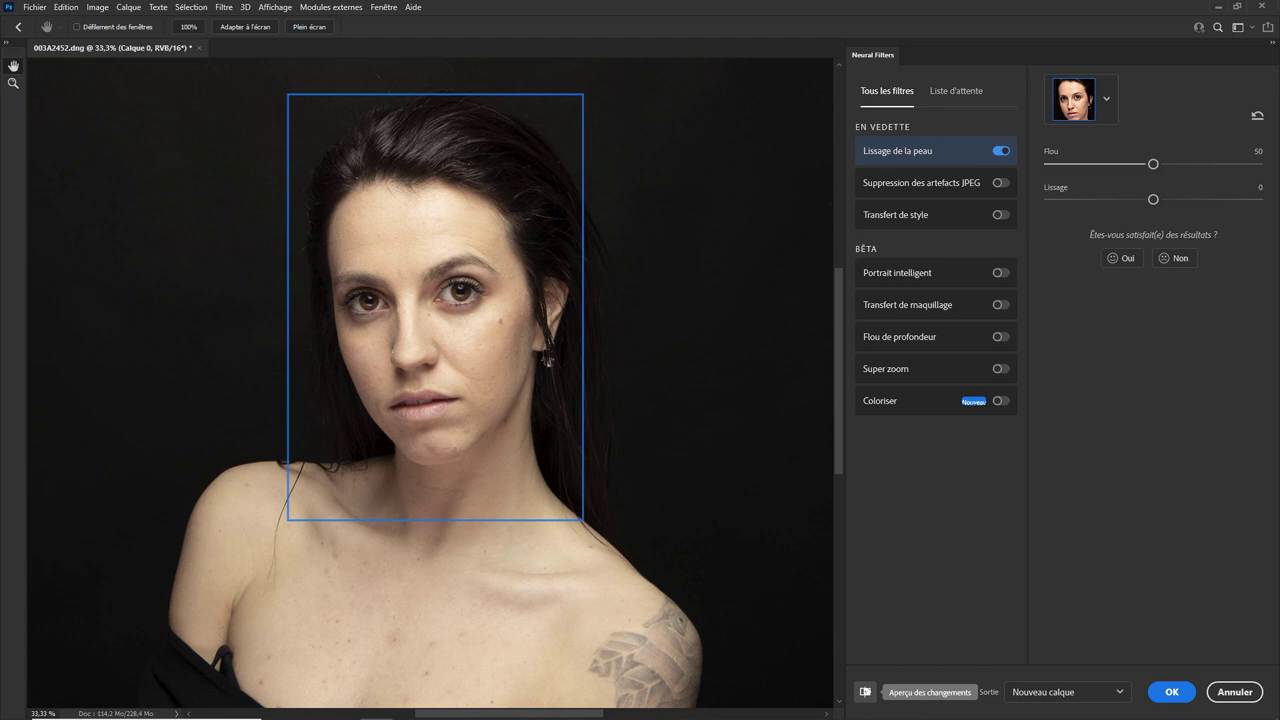
pyautogui.click(865, 691)
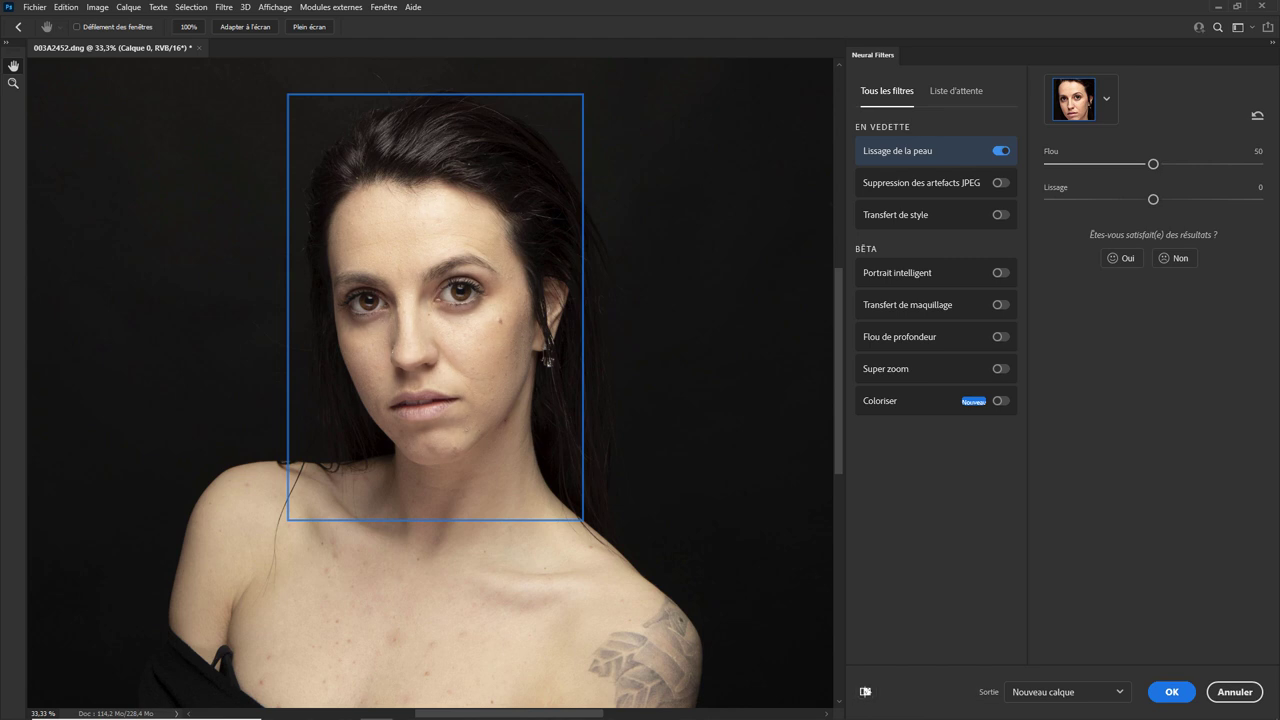
pyautogui.click(865, 691)
pyautogui.click(865, 691)
pyautogui.click(865, 691)
pyautogui.click(865, 691)
pyautogui.click(865, 691)
# - Zoom in on the cheek, ear, lips and chin to inspect smoothing, then zoom out
pyautogui.scroll(2, 486, 372)
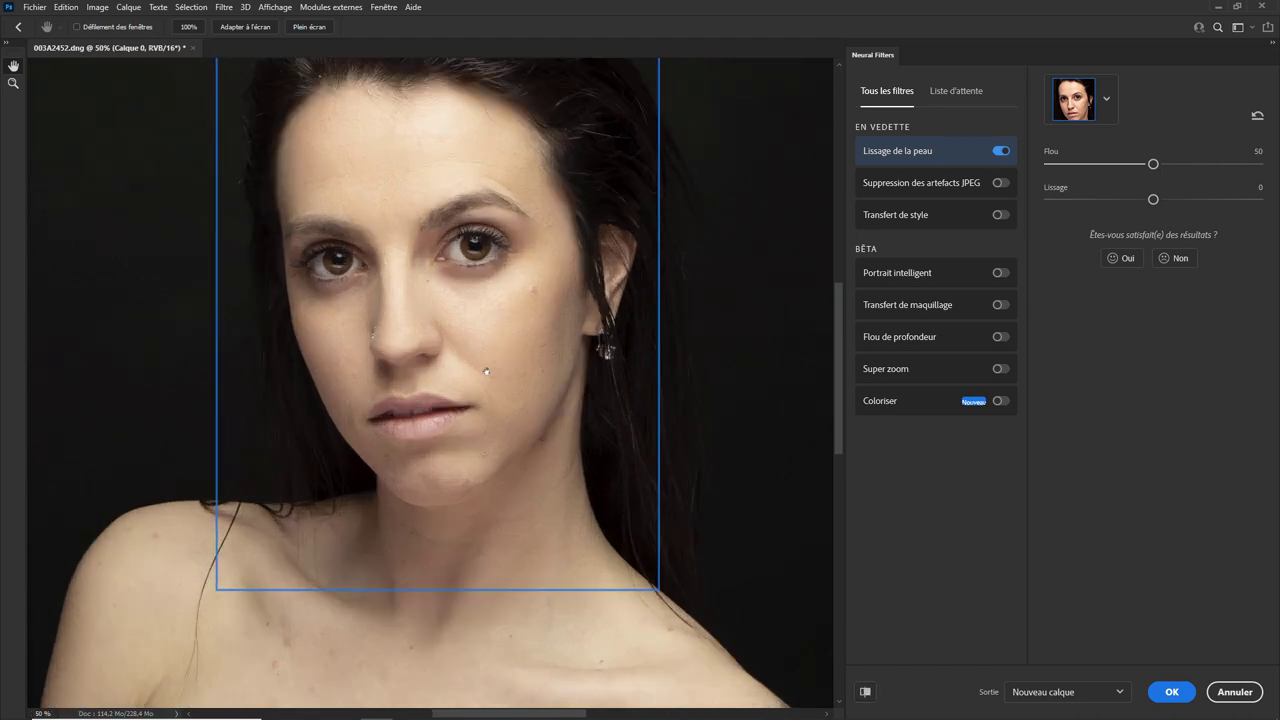
pyautogui.scroll(1, 486, 372)
pyautogui.scroll(1, 486, 372)
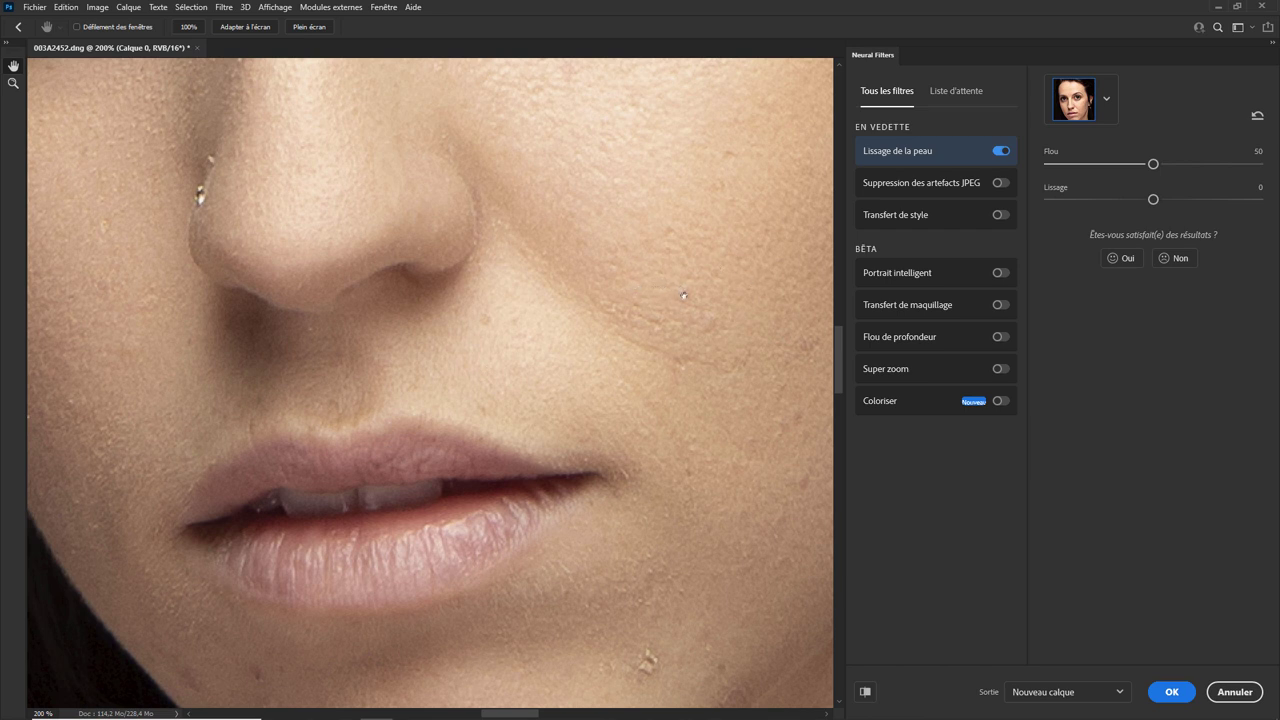
pyautogui.moveTo(693, 348); pyautogui.dragTo(382, 315)
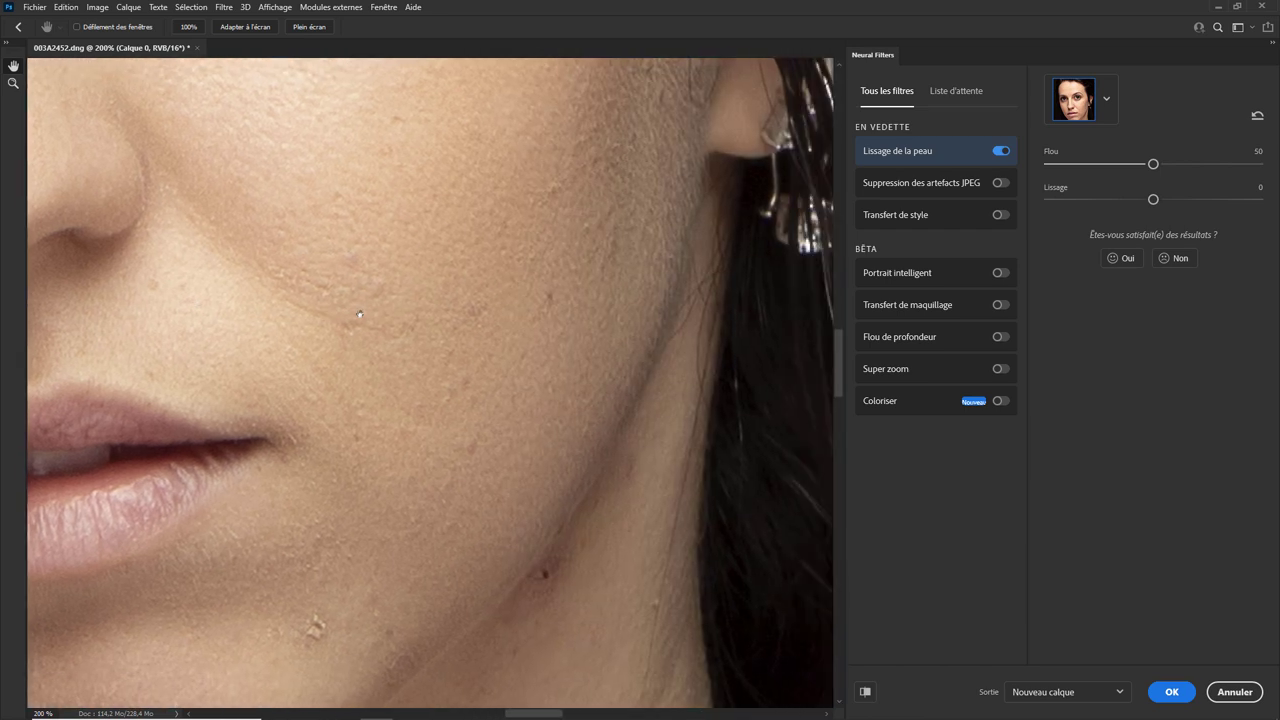
pyautogui.moveTo(344, 643); pyautogui.dragTo(410, 610)
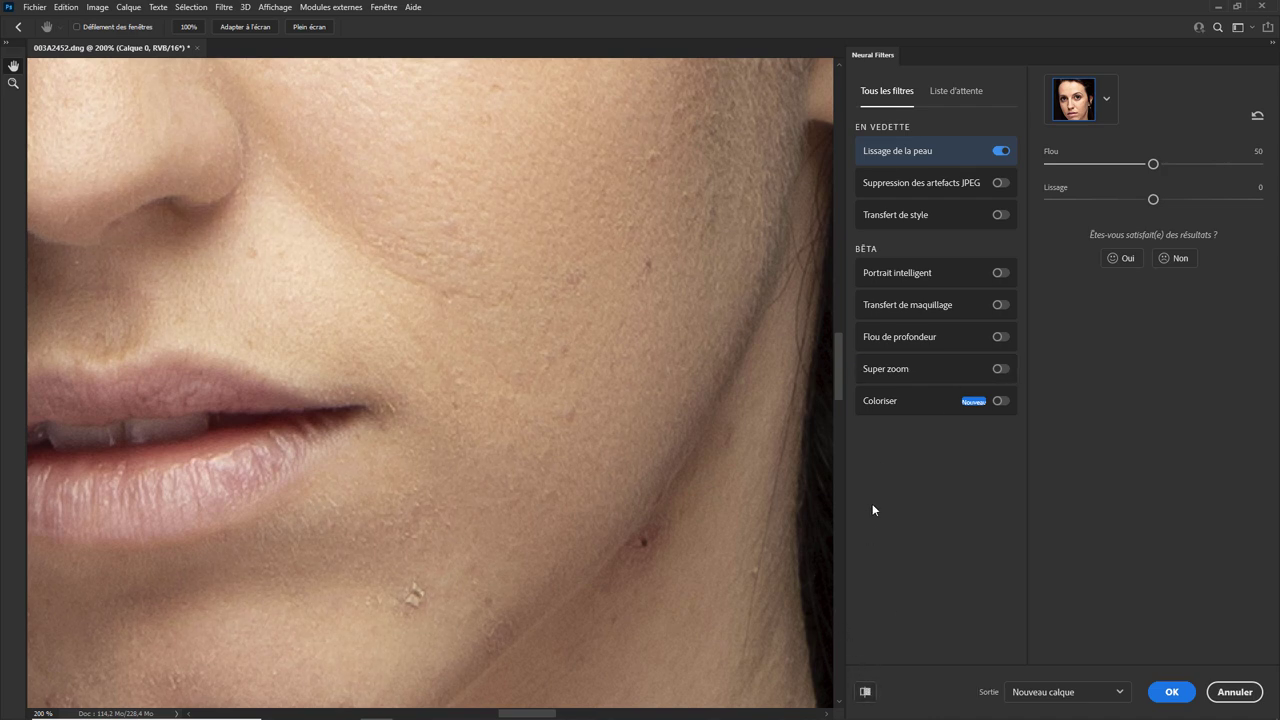
pyautogui.hotkey('ctrl', '-')
pyautogui.hotkey('ctrl', '-')
pyautogui.hotkey('ctrl', '-')
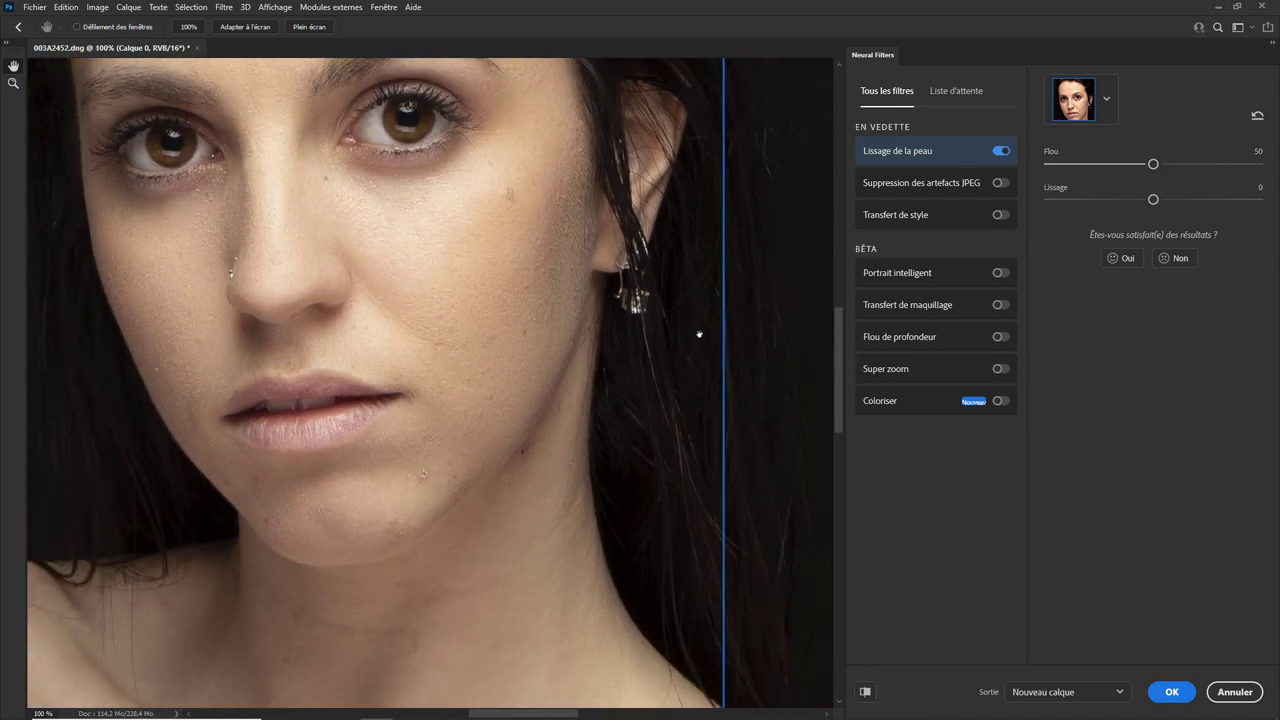
pyautogui.hotkey('ctrl', '-')
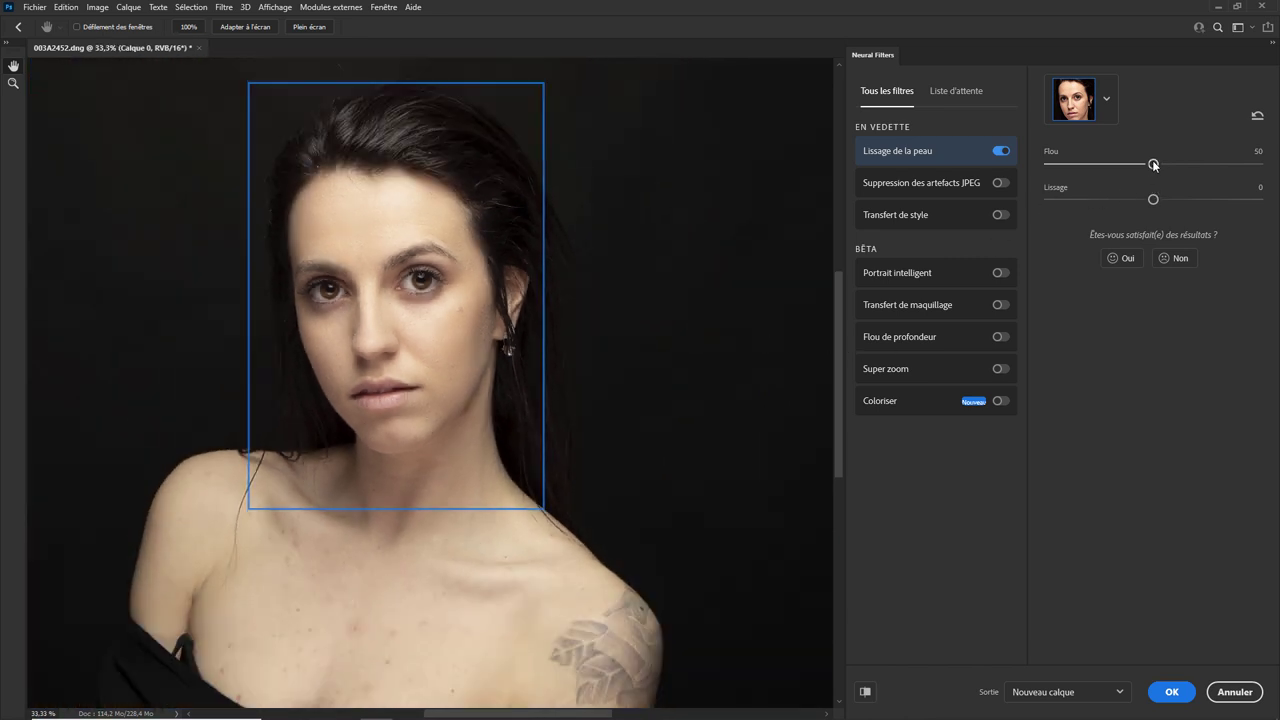
# - Lower Flou to 18 and test Lissage from -50 to +50, leaving it at +50
pyautogui.moveTo(1153, 164); pyautogui.dragTo(1034, 162)
pyautogui.moveTo(1153, 199); pyautogui.dragTo(1258, 200)
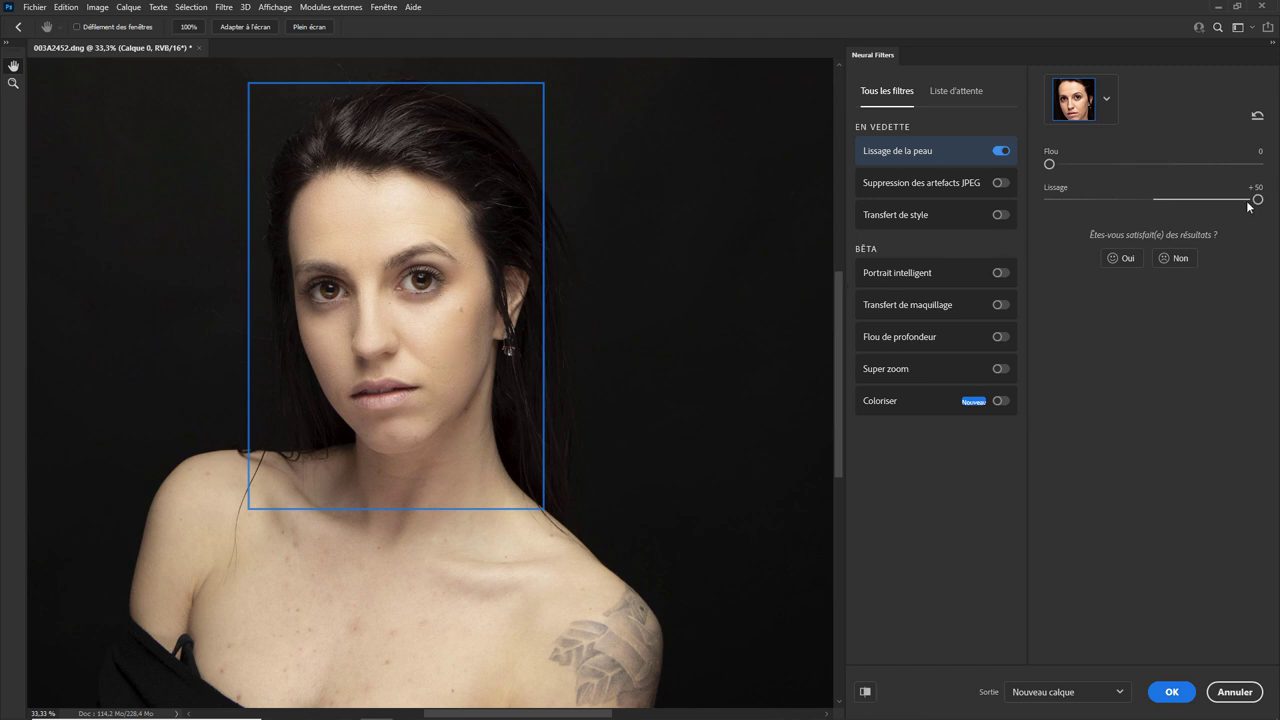
pyautogui.moveTo(1257, 199); pyautogui.dragTo(1163, 199)
pyautogui.moveTo(1083, 200); pyautogui.dragTo(1024, 199)
pyautogui.moveTo(1050, 200); pyautogui.dragTo(1258, 199)
# - At 200% zoom, sweep Flou between 0 and 100, leaving it at 100
pyautogui.hotkey('ctrl', '+')
pyautogui.hotkey('ctrl', '+')
pyautogui.hotkey('ctrl', '+')
pyautogui.hotkey('ctrl', '+')
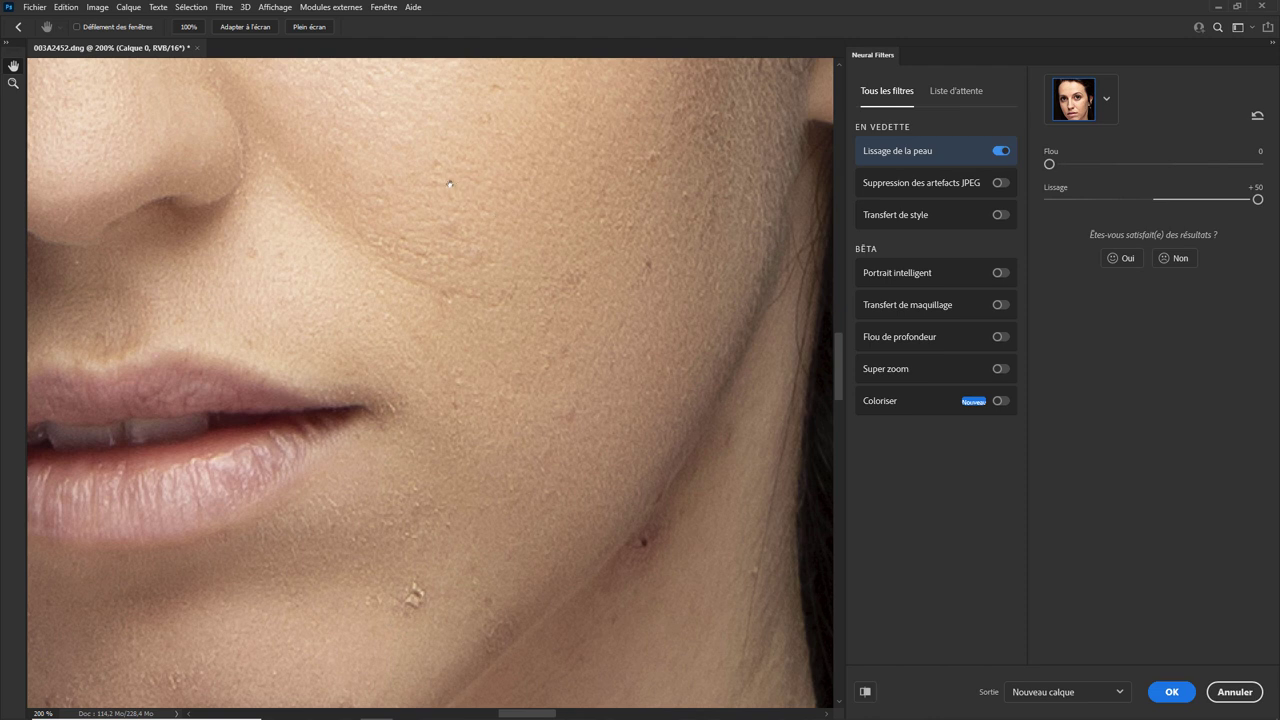
pyautogui.moveTo(1050, 164); pyautogui.dragTo(1258, 164)
pyautogui.moveTo(1258, 164); pyautogui.dragTo(1049, 164)
pyautogui.moveTo(1049, 164); pyautogui.dragTo(1258, 164)
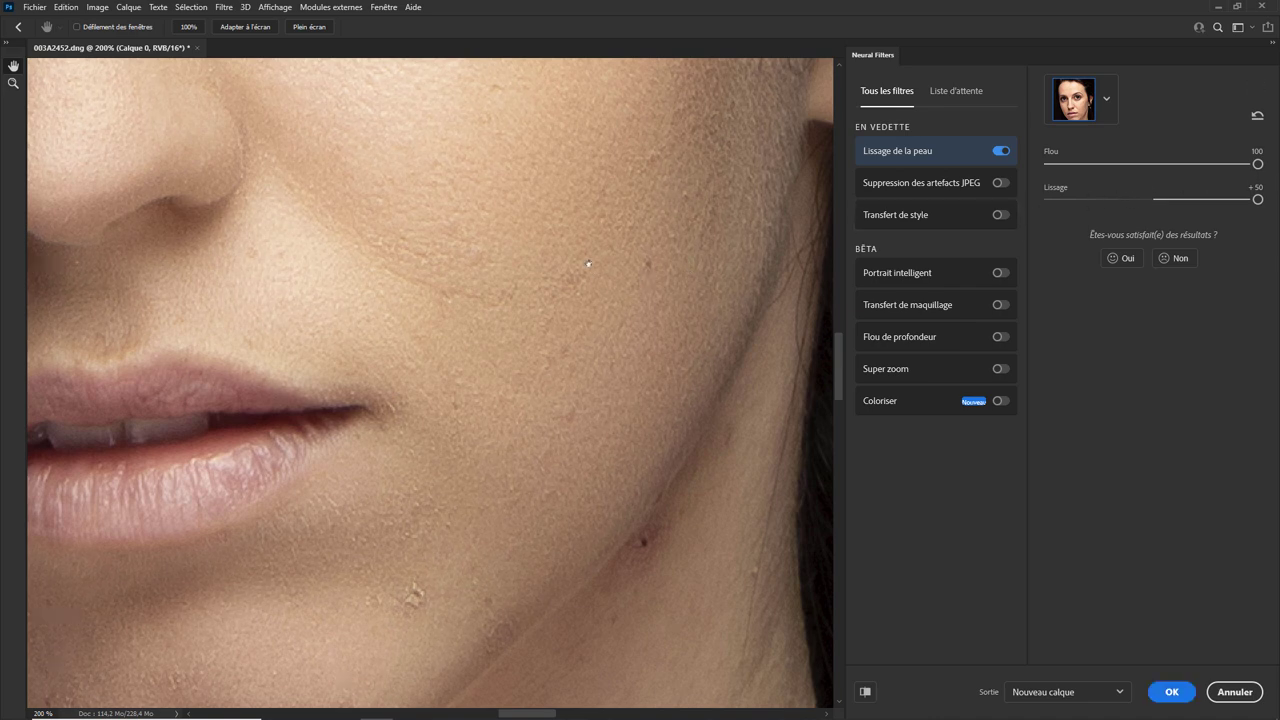
pyautogui.scroll(-2, 585, 263)
pyautogui.scroll(-2, 587, 263)
pyautogui.scroll(-1, 588, 263)
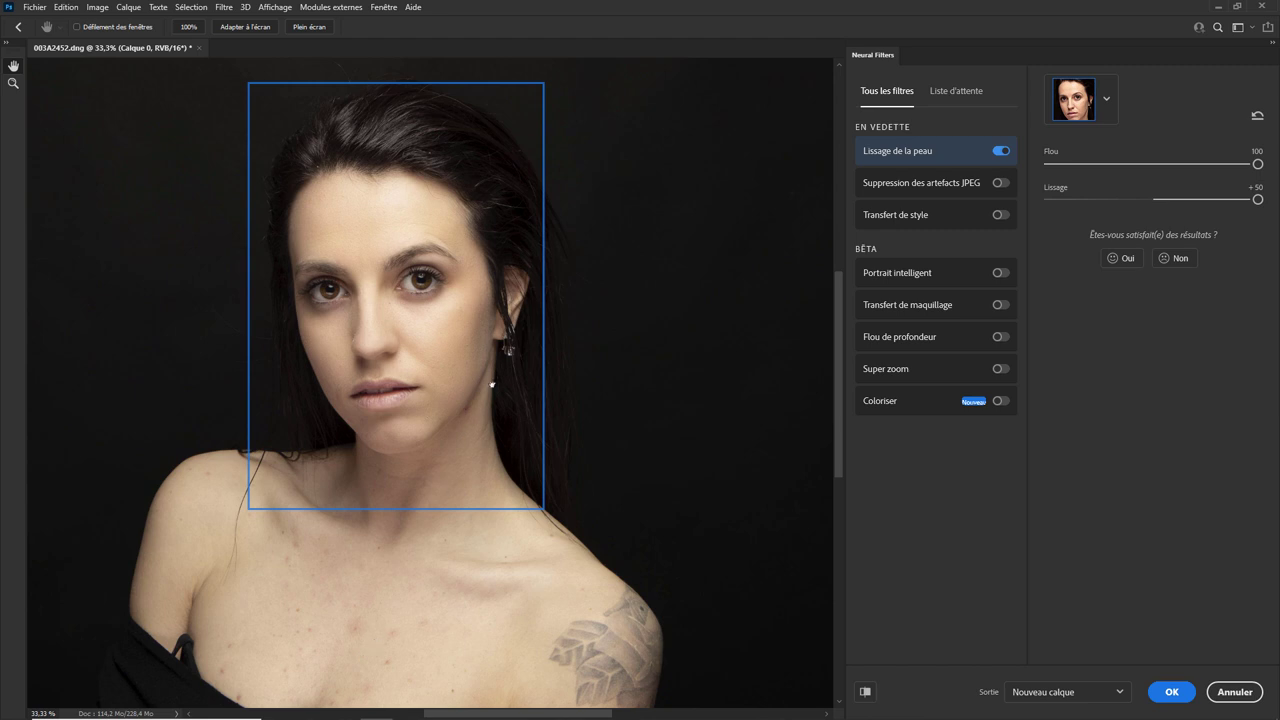
# - Zoom in to check the skin smoothing, then zoom back out to the whole face
pyautogui.scroll(1, 491, 388)
pyautogui.scroll(2, 491, 388)
pyautogui.scroll(1, 491, 388)
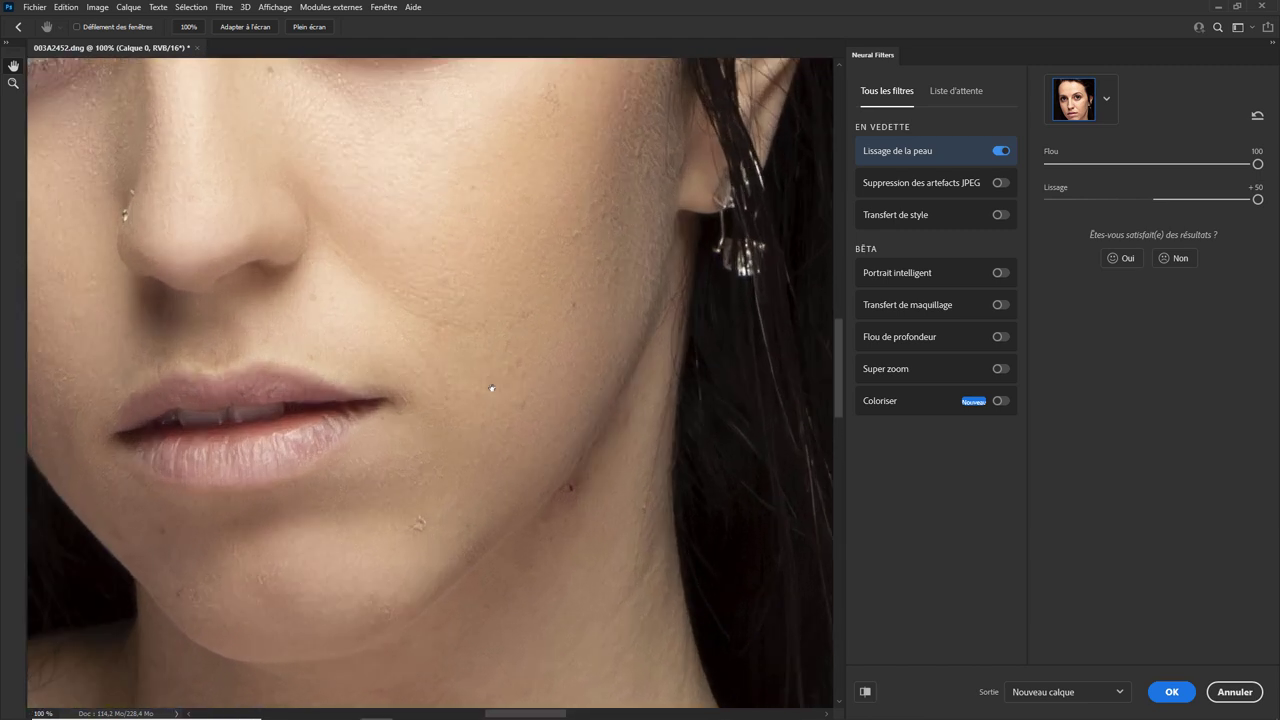
pyautogui.scroll(1, 491, 388)
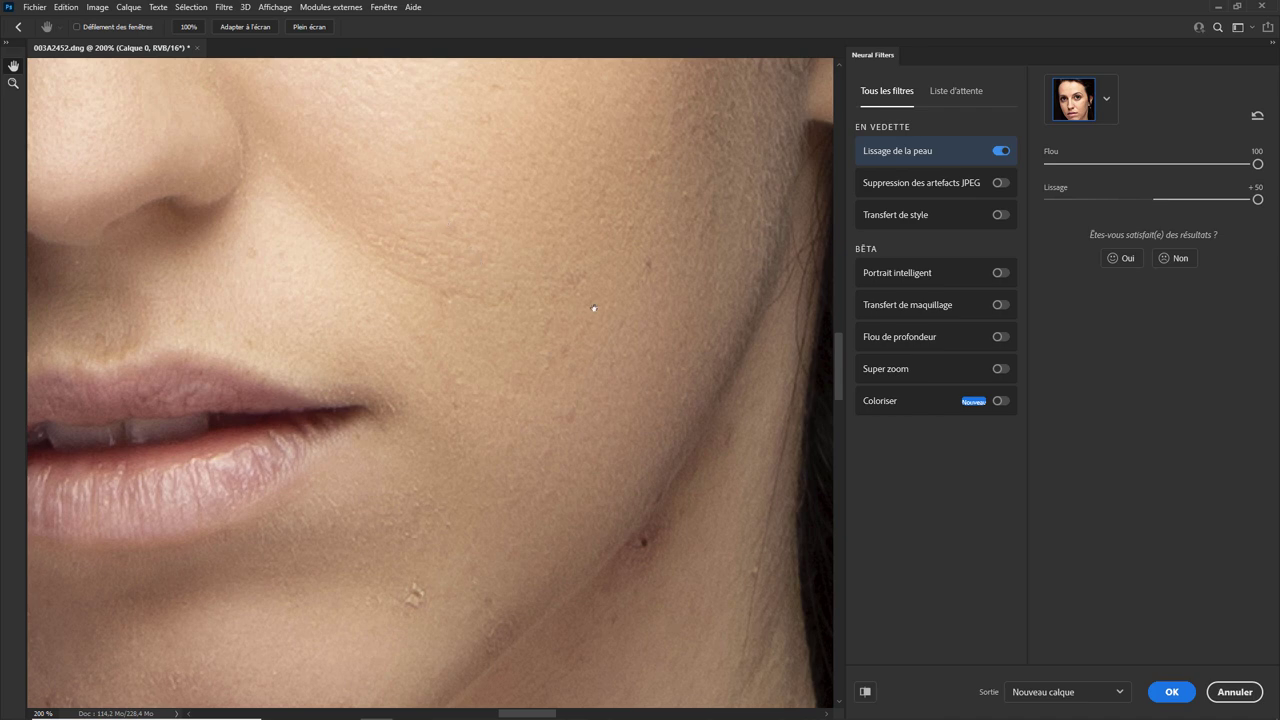
pyautogui.hotkey('ctrl', '-')
pyautogui.hotkey('ctrl', '-')
pyautogui.hotkey('ctrl', '-')
pyautogui.hotkey('ctrl', '-')
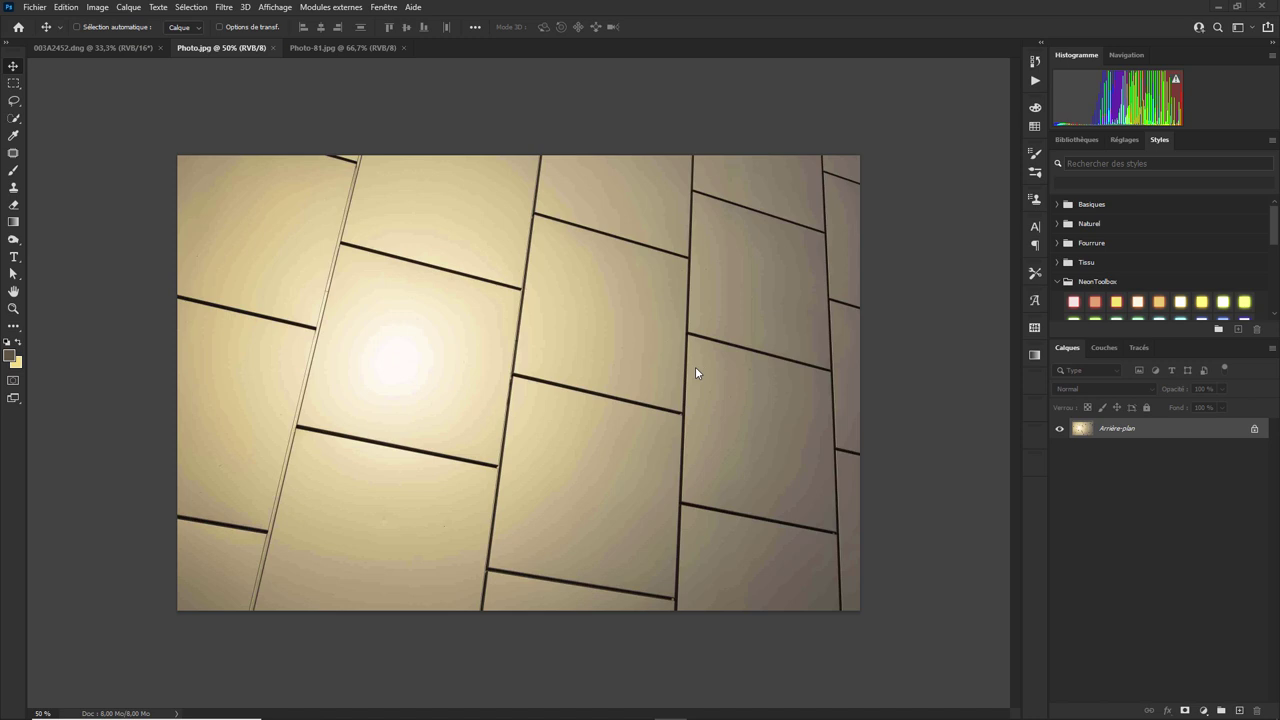
# - Compare Photo-81.jpg with Photo.jpg, then zoom in on Photo.jpg's grout-joint crossing
pyautogui.click(342, 48)
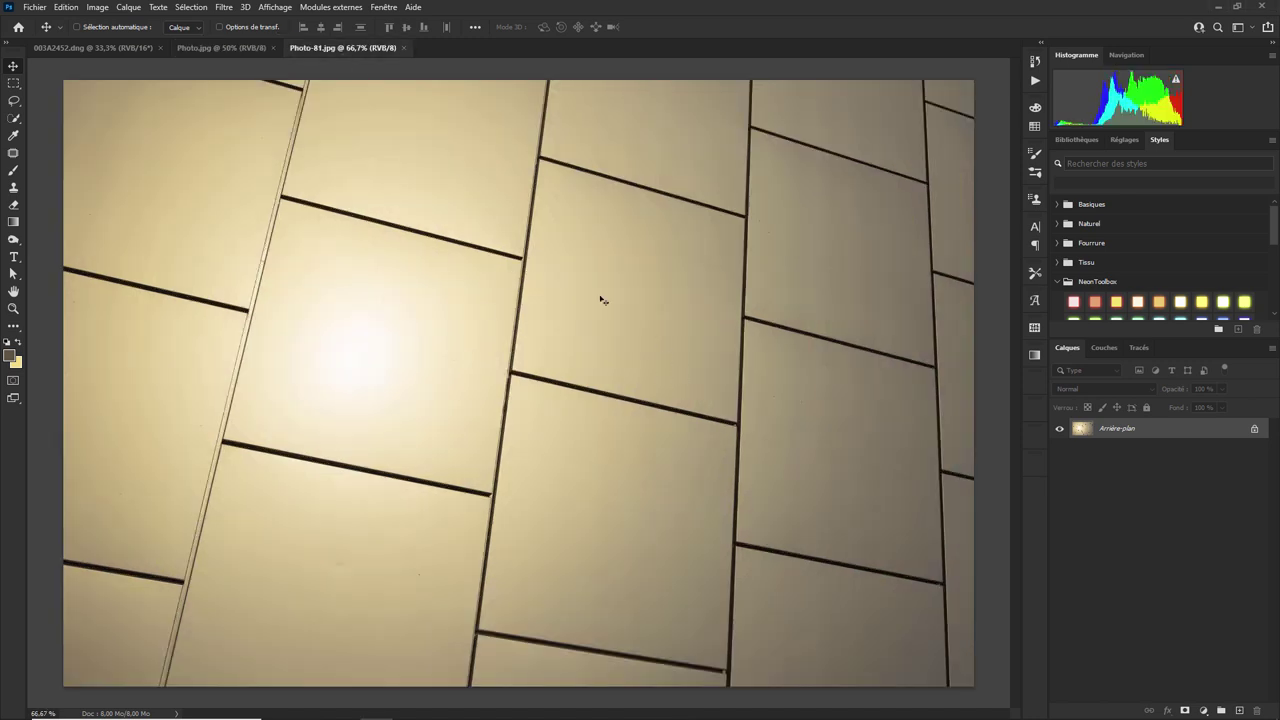
pyautogui.click(245, 46)
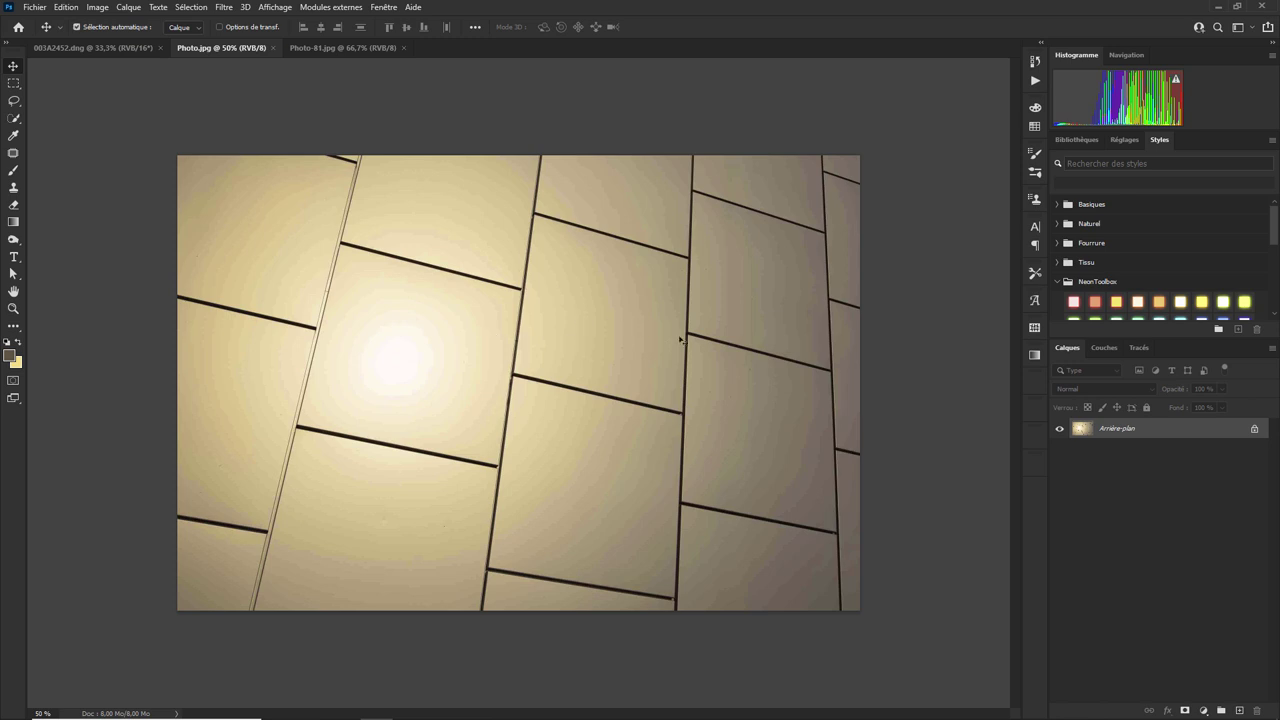
pyautogui.hotkey('ctrl', '+')
pyautogui.hotkey('ctrl', '+')
pyautogui.hotkey('ctrl', '+')
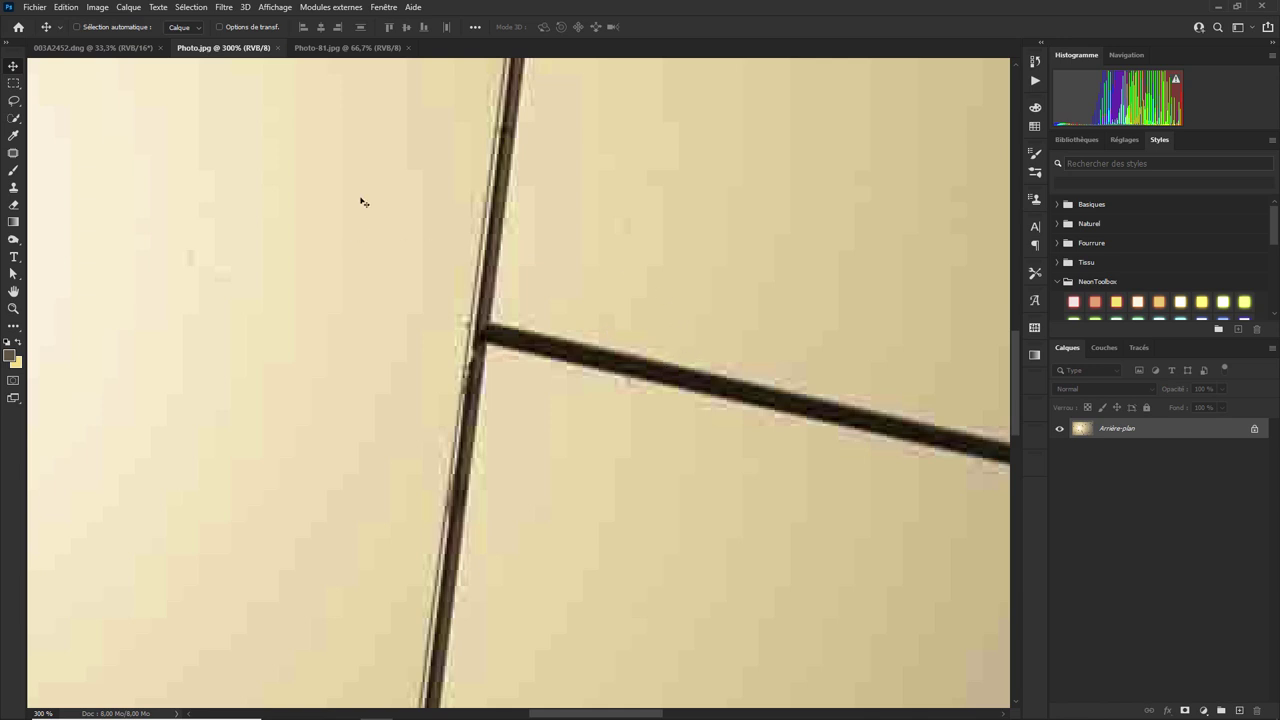
# - Enable Suppression des artefacts JPEG in Neural Filters on Photo.jpg, at Élevé intensity
pyautogui.click(228, 9)
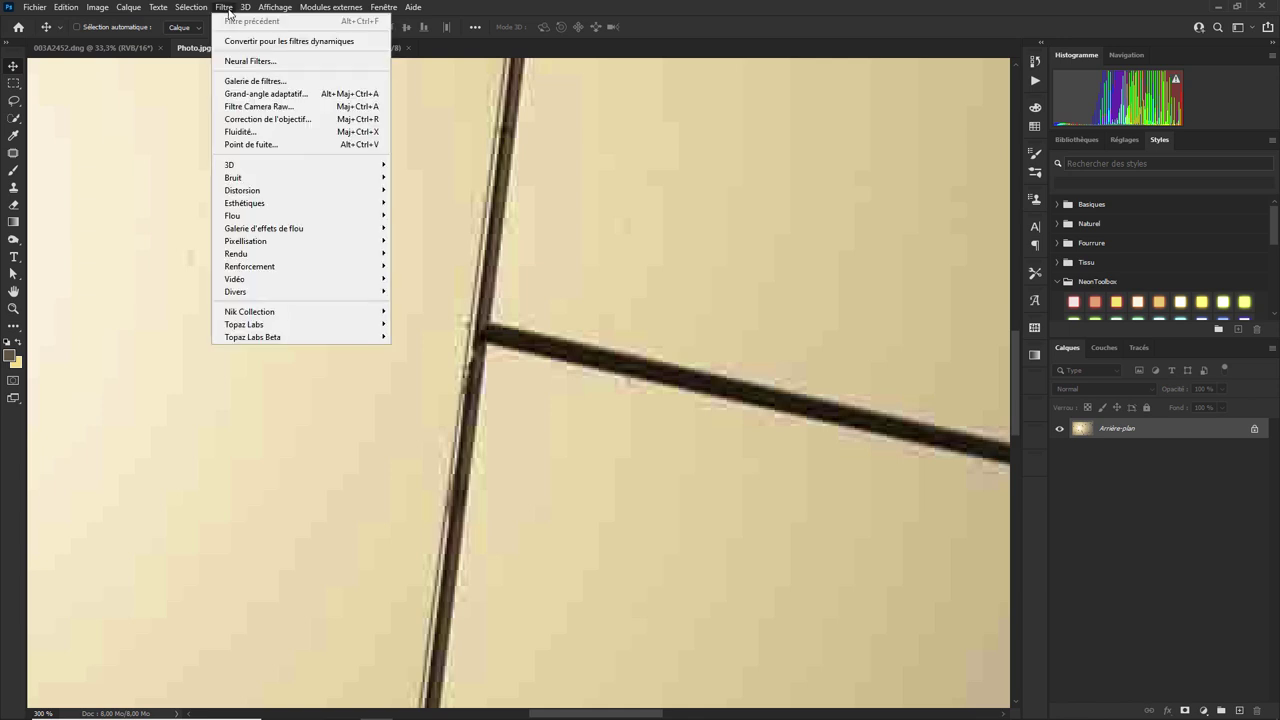
pyautogui.click(250, 61)
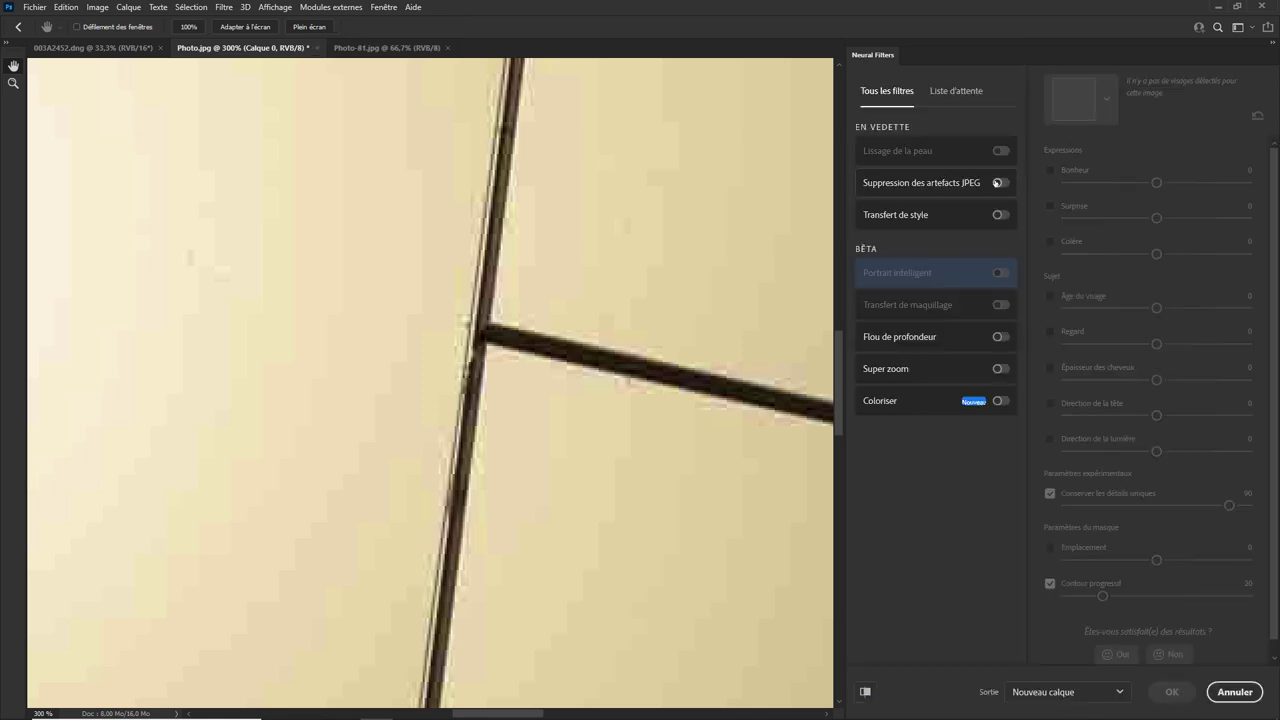
pyautogui.click(1000, 183)
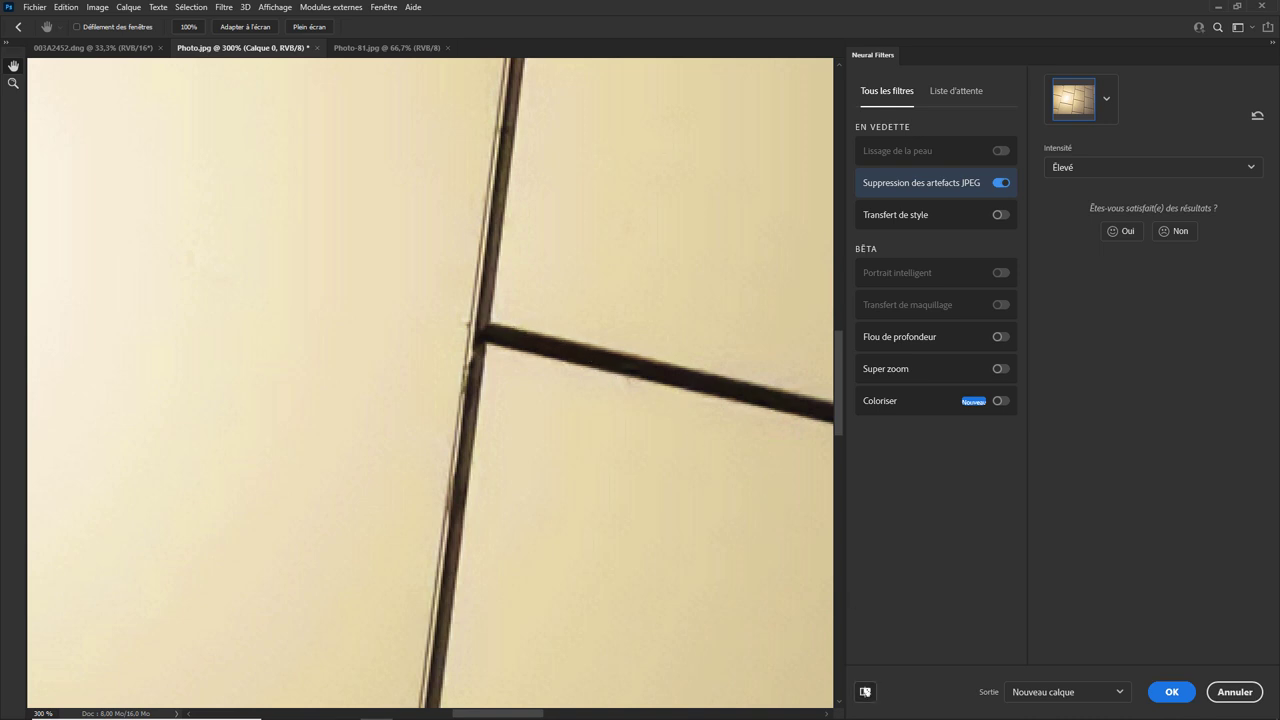
pyautogui.click(865, 691)
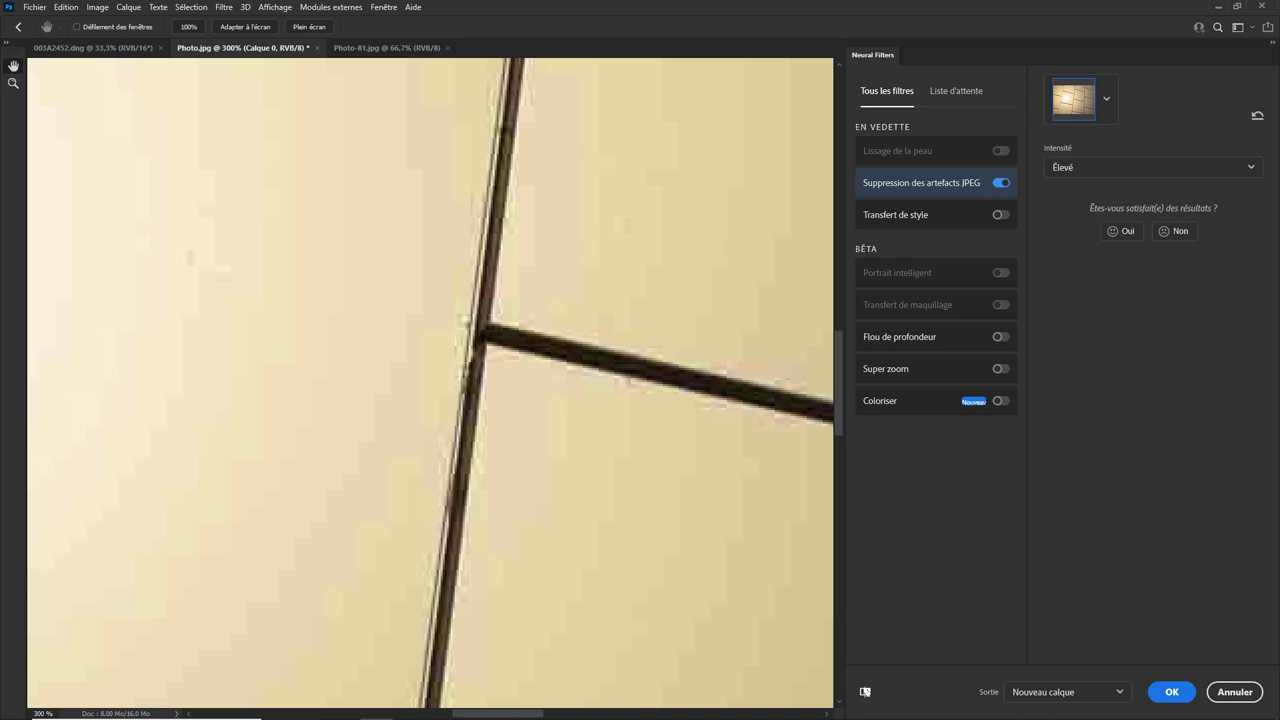
pyautogui.click(865, 691)
pyautogui.click(865, 691)
pyautogui.click(865, 691)
pyautogui.click(865, 691)
pyautogui.click(865, 691)
pyautogui.click(865, 691)
pyautogui.click(865, 691)
pyautogui.scroll(-1, 815, 380)
pyautogui.scroll(-1, 815, 380)
pyautogui.scroll(-1, 815, 380)
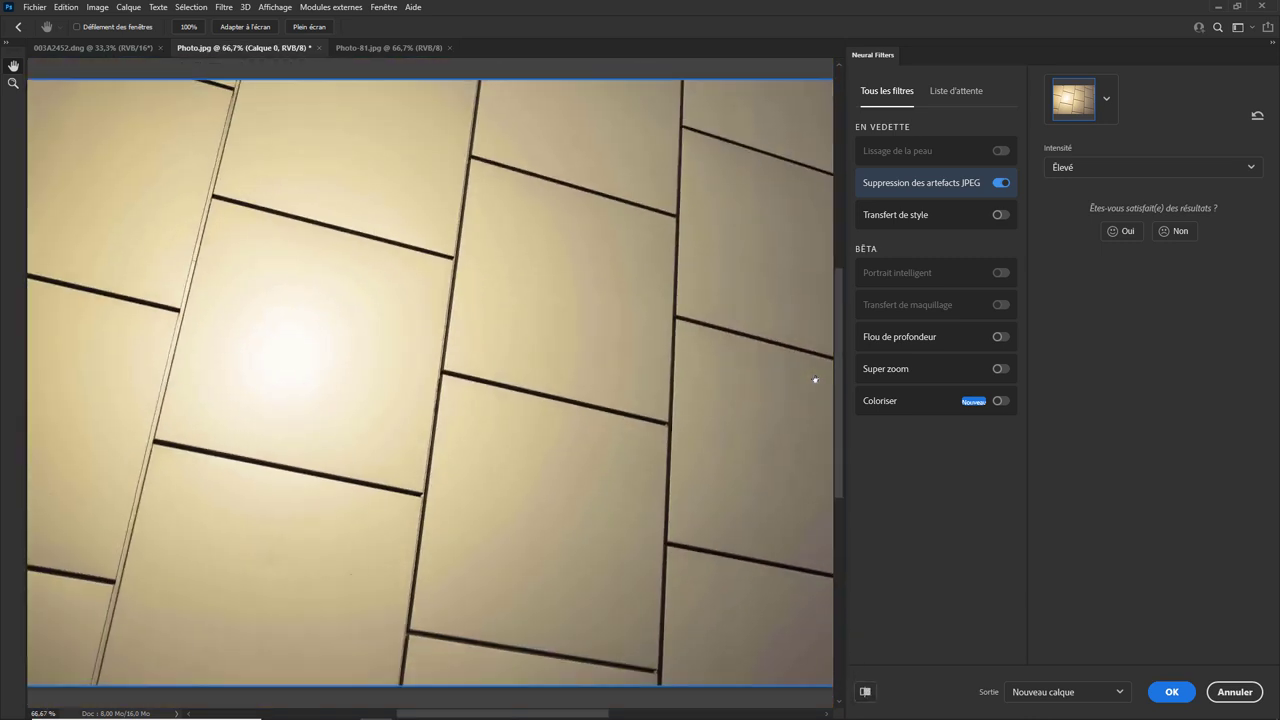
pyautogui.scroll(-1, 815, 380)
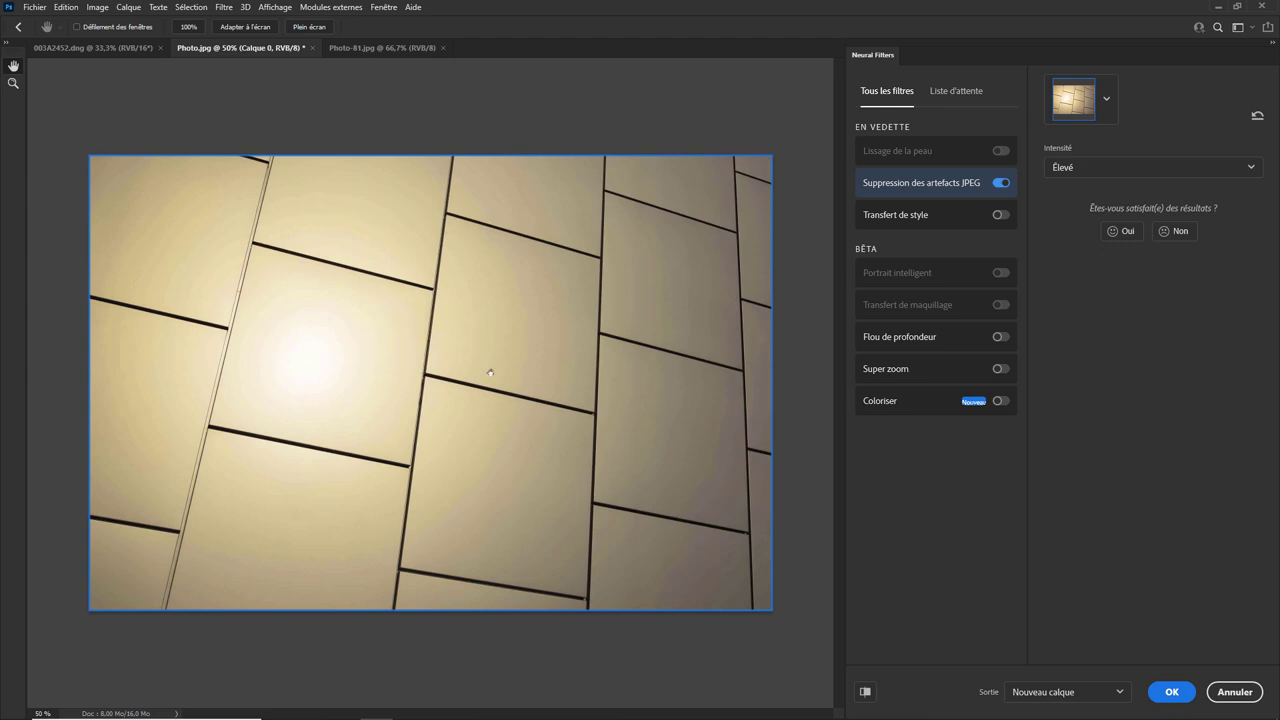
pyautogui.click(870, 691)
pyautogui.scroll(3, 747, 342)
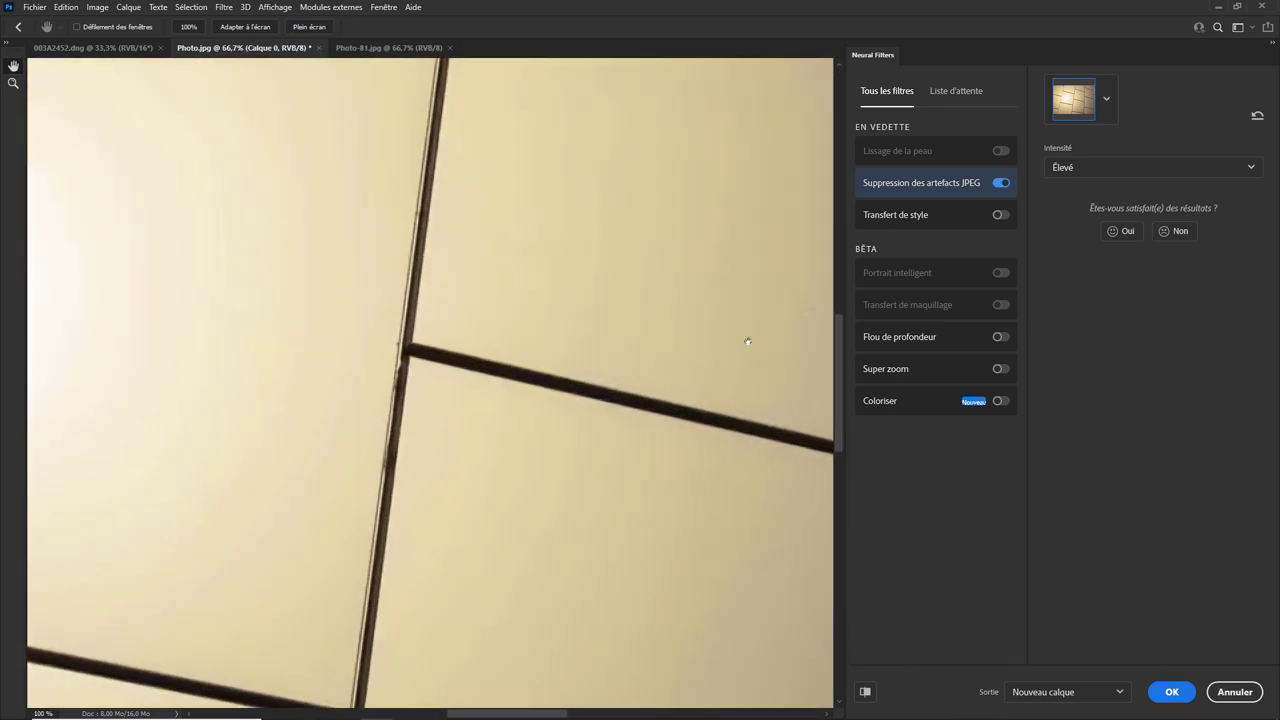
pyautogui.click(866, 692)
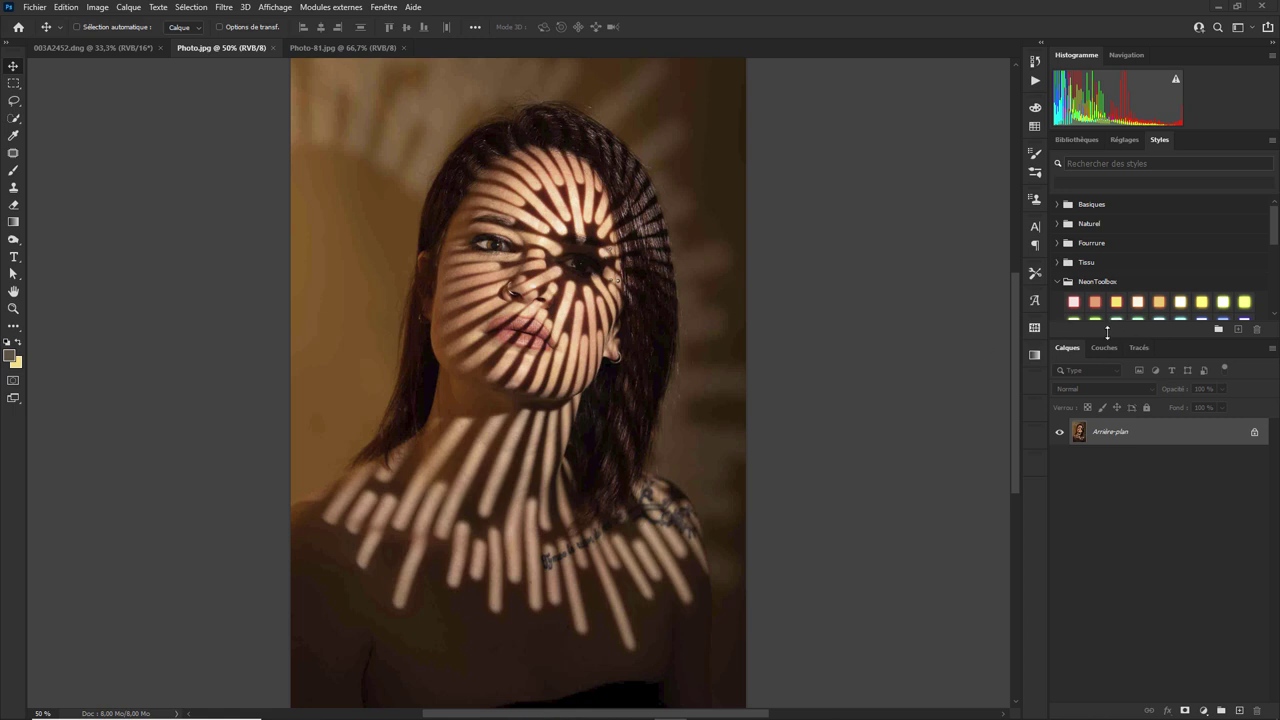
# - Zoom the portrait to 200% and pan to the eyes and nose ring
pyautogui.hotkey('ctrl', '+')
pyautogui.hotkey('ctrl', '+')
pyautogui.hotkey('ctrl', '+')
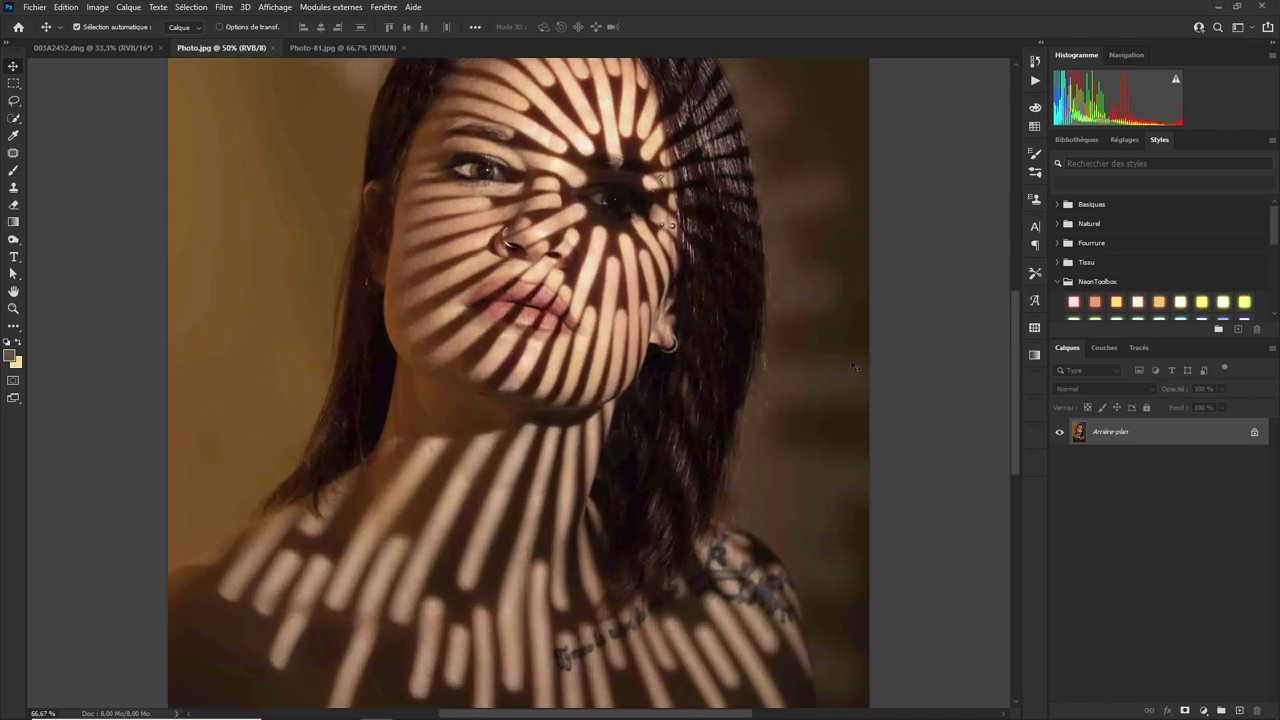
pyautogui.scroll(5, 503, 409)
pyautogui.hscroll(-5, 503, 409)
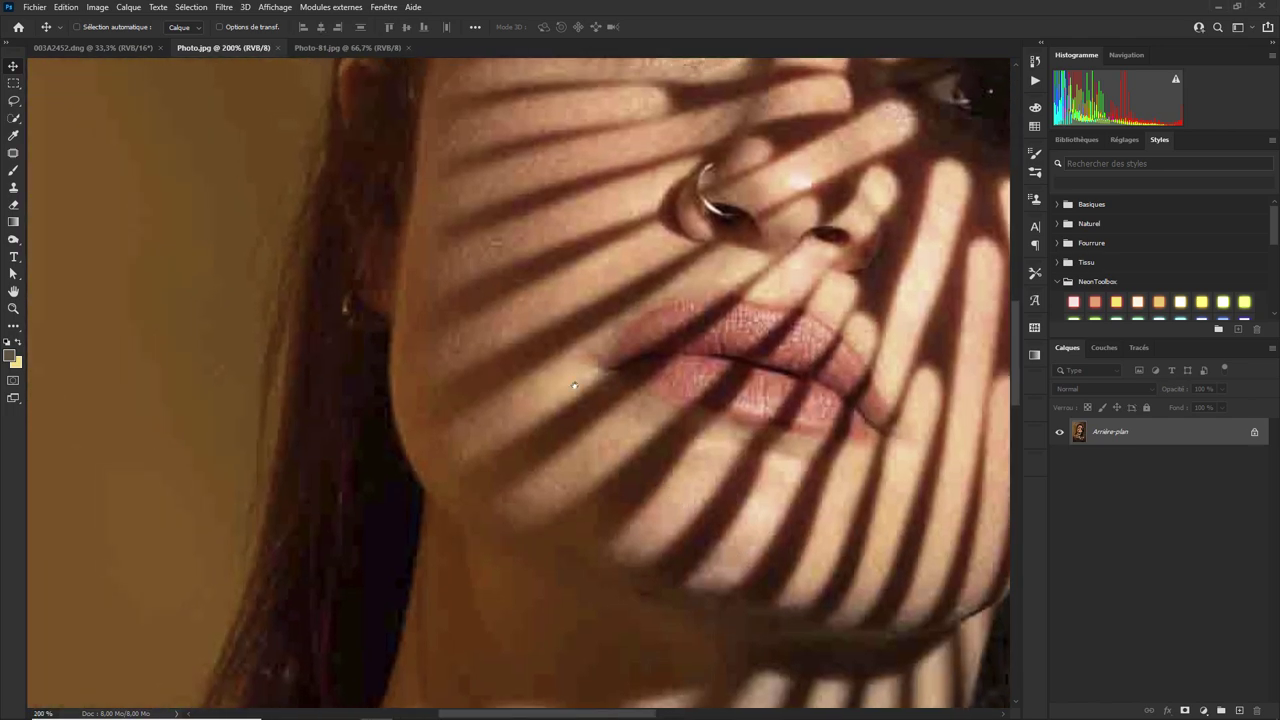
pyautogui.hscroll(-5, 373, 363)
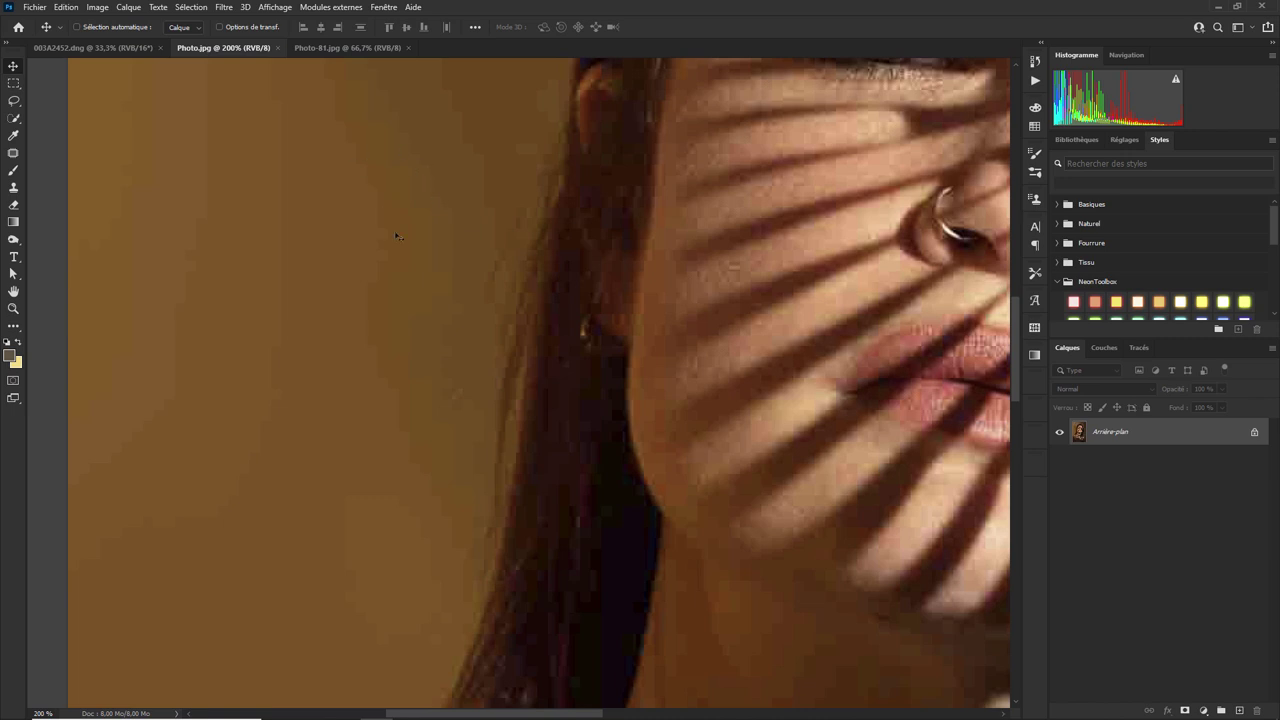
pyautogui.moveTo(663, 414); pyautogui.dragTo(480, 509)
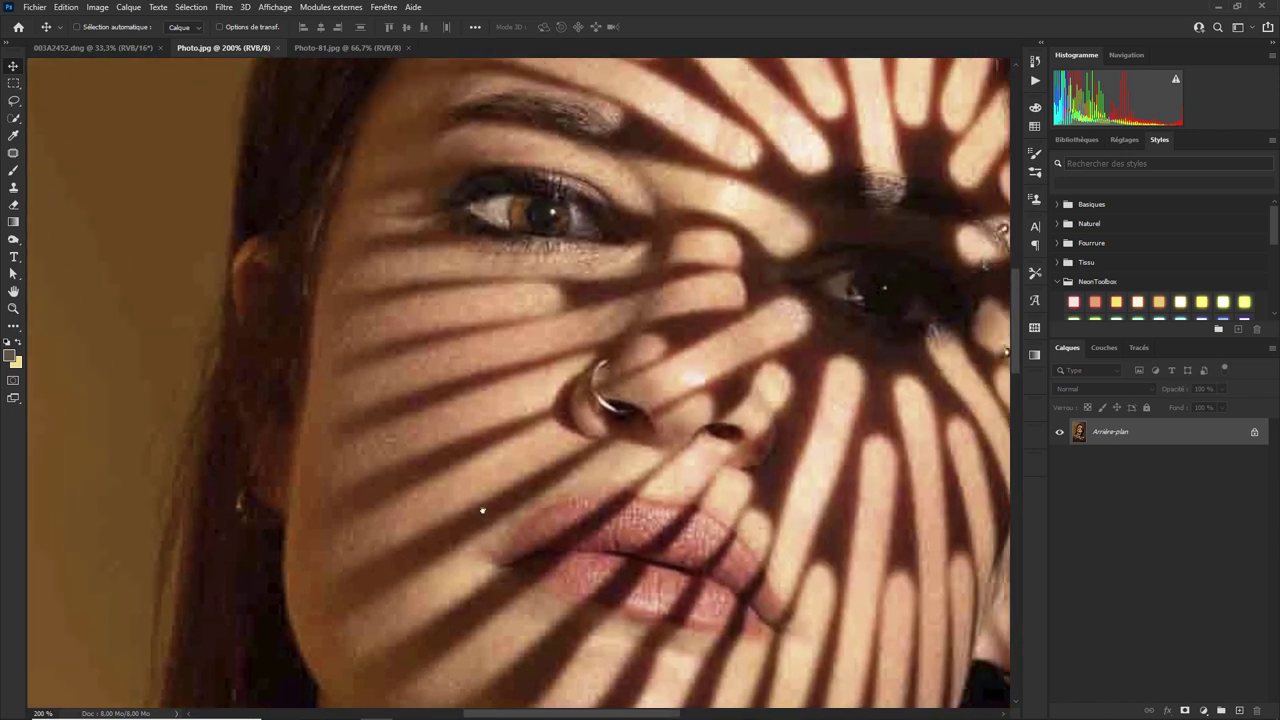
# - Scroll around the ear and hair to inspect them up close
pyautogui.hscroll(5, 597, 295)
pyautogui.hscroll(3, 570, 360)
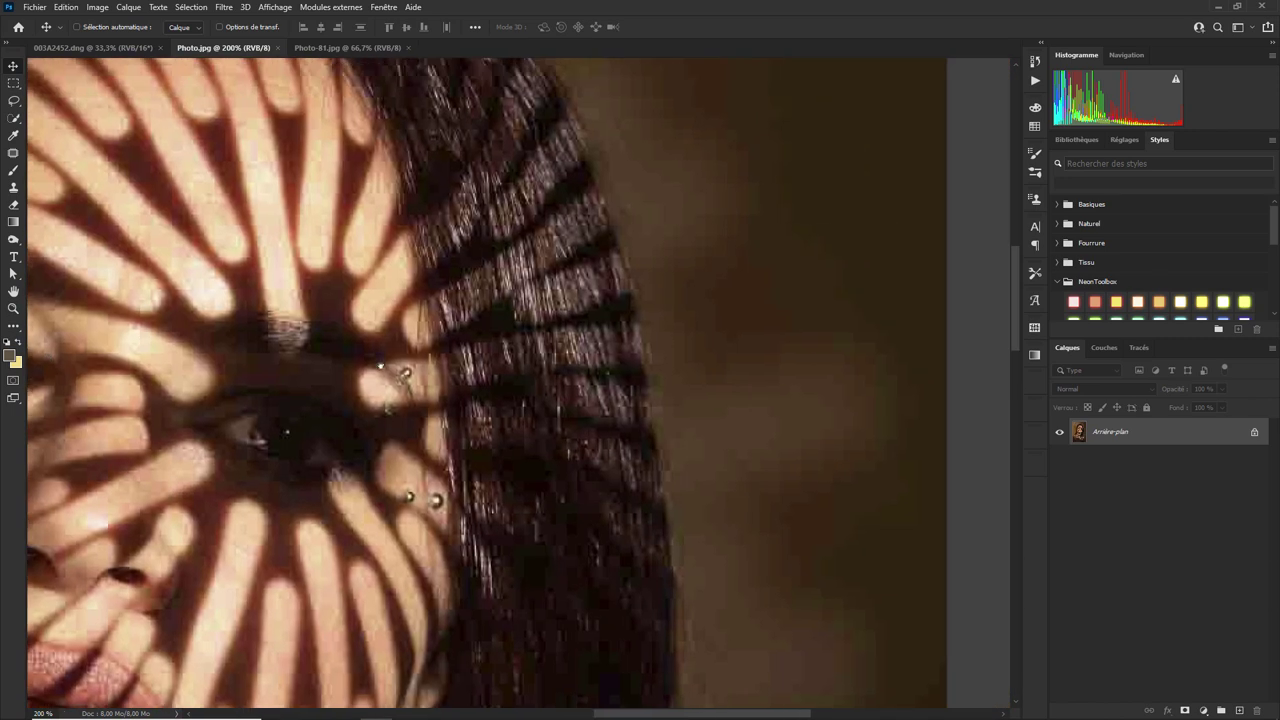
pyautogui.scroll(-5, 522, 434)
pyautogui.scroll(-5, 600, 420)
pyautogui.hscroll(-2, 651, 409)
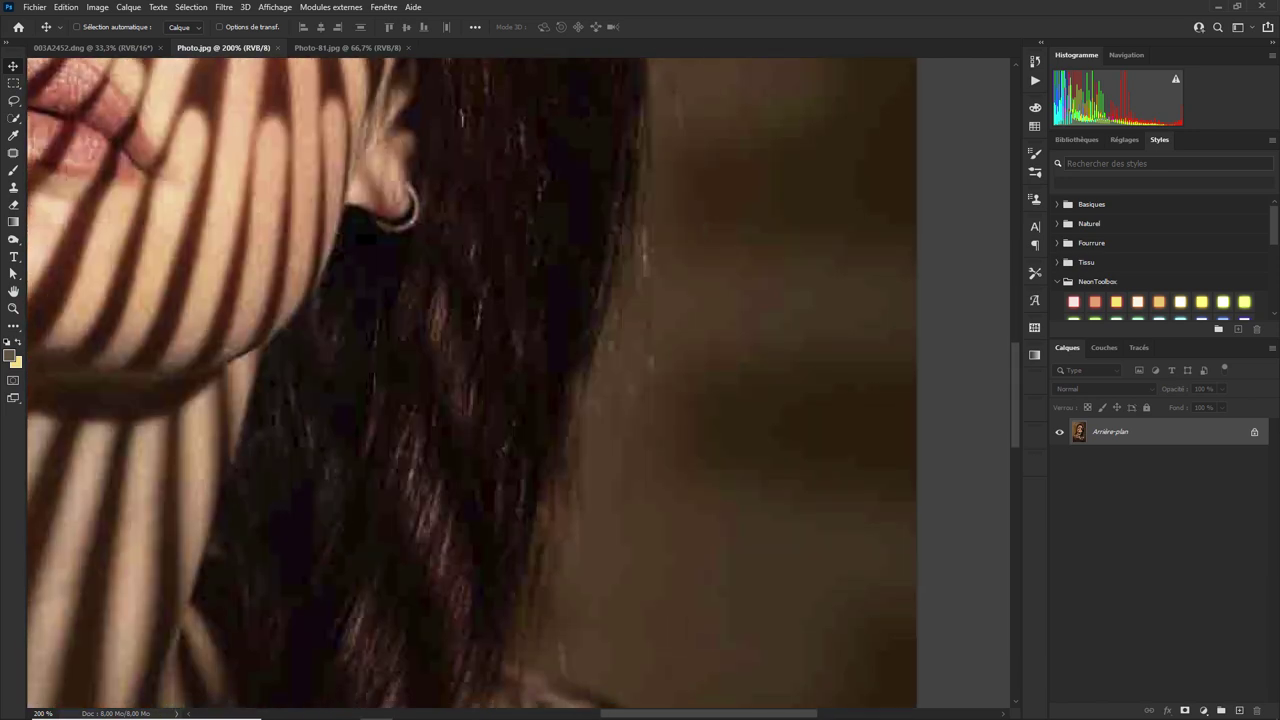
pyautogui.scroll(-2, 886, 609)
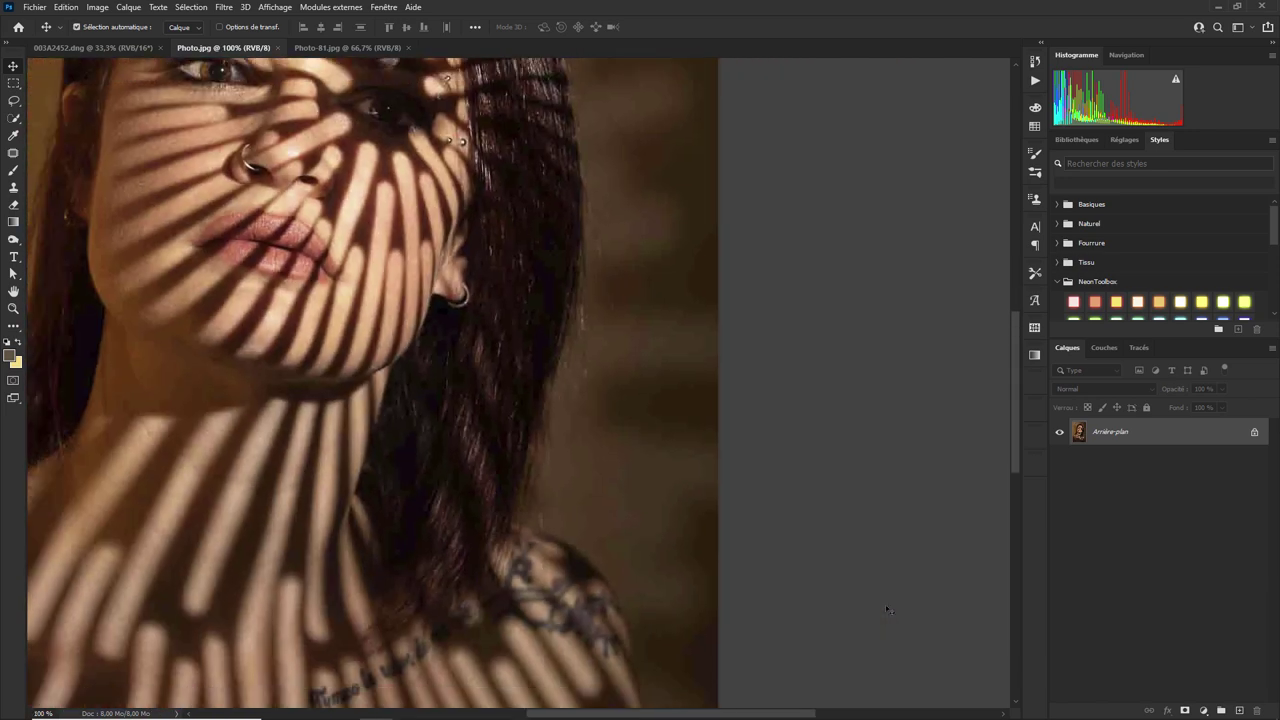
pyautogui.scroll(-2, 886, 609)
pyautogui.scroll(-1, 886, 609)
pyautogui.scroll(-1, 886, 609)
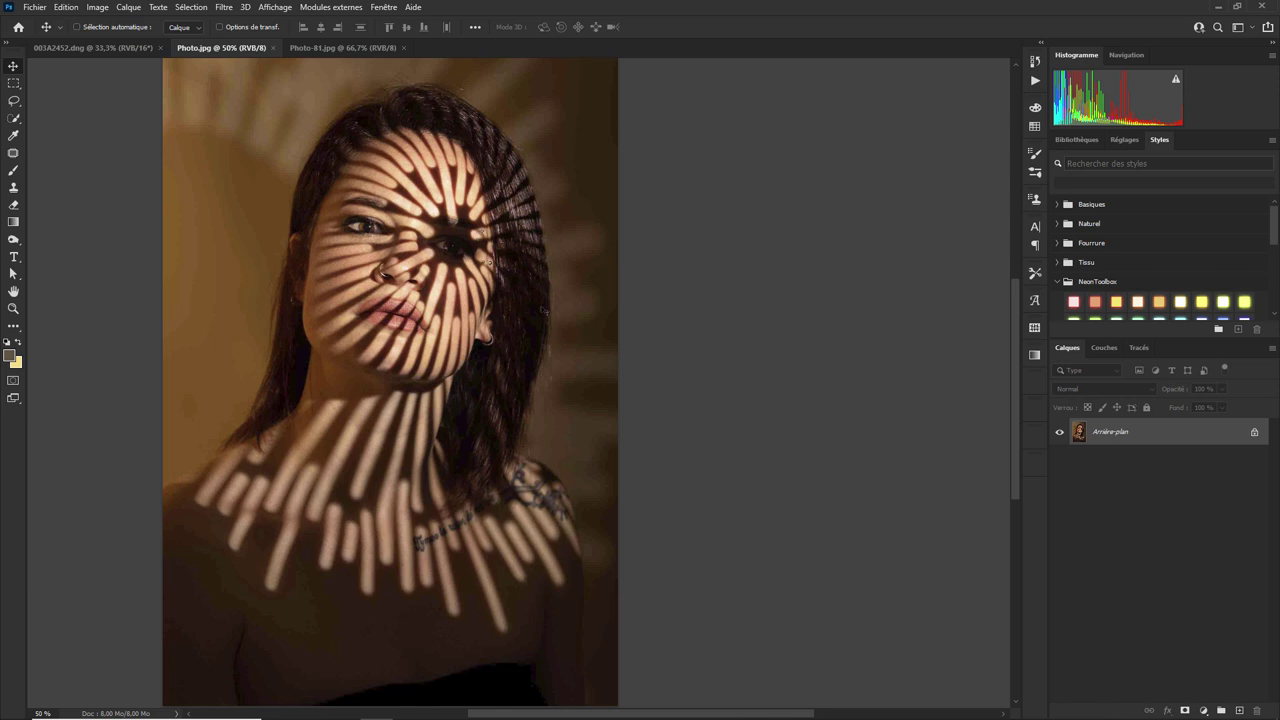
# - Enable Suppression des artefacts JPEG in Neural Filters, keeping Intensité at Élevé
pyautogui.click(224, 8)
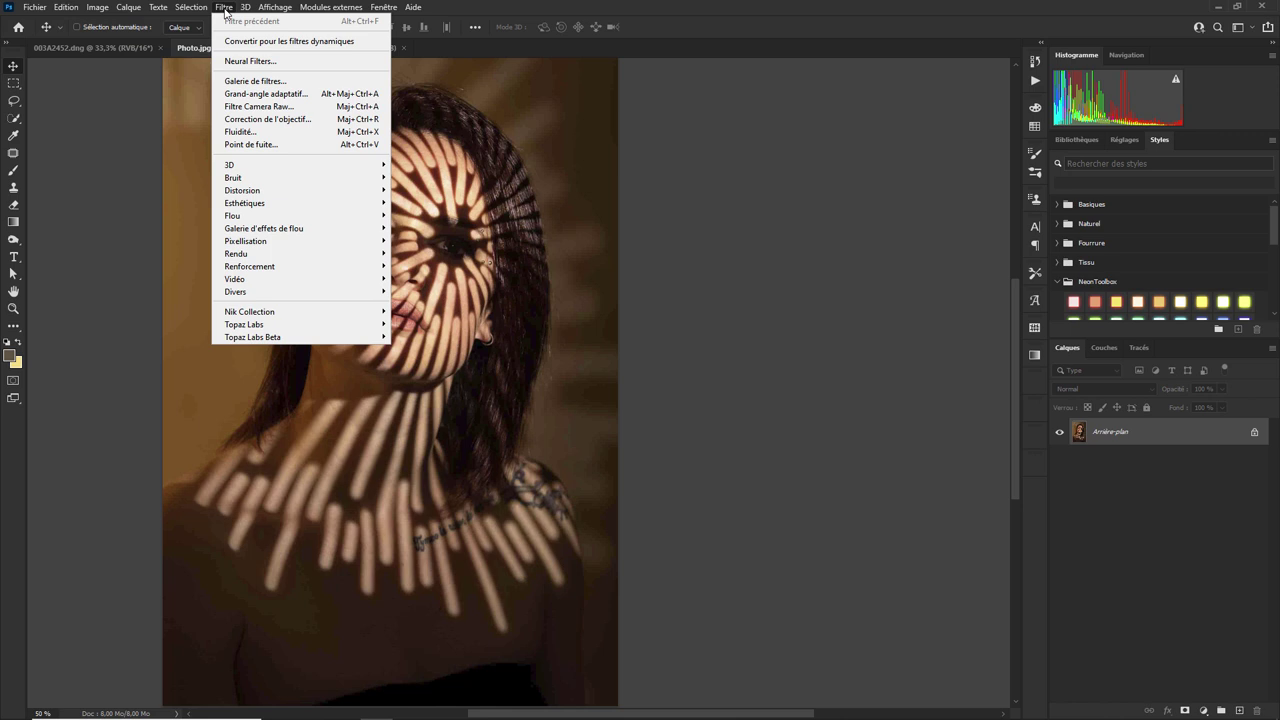
pyautogui.click(251, 62)
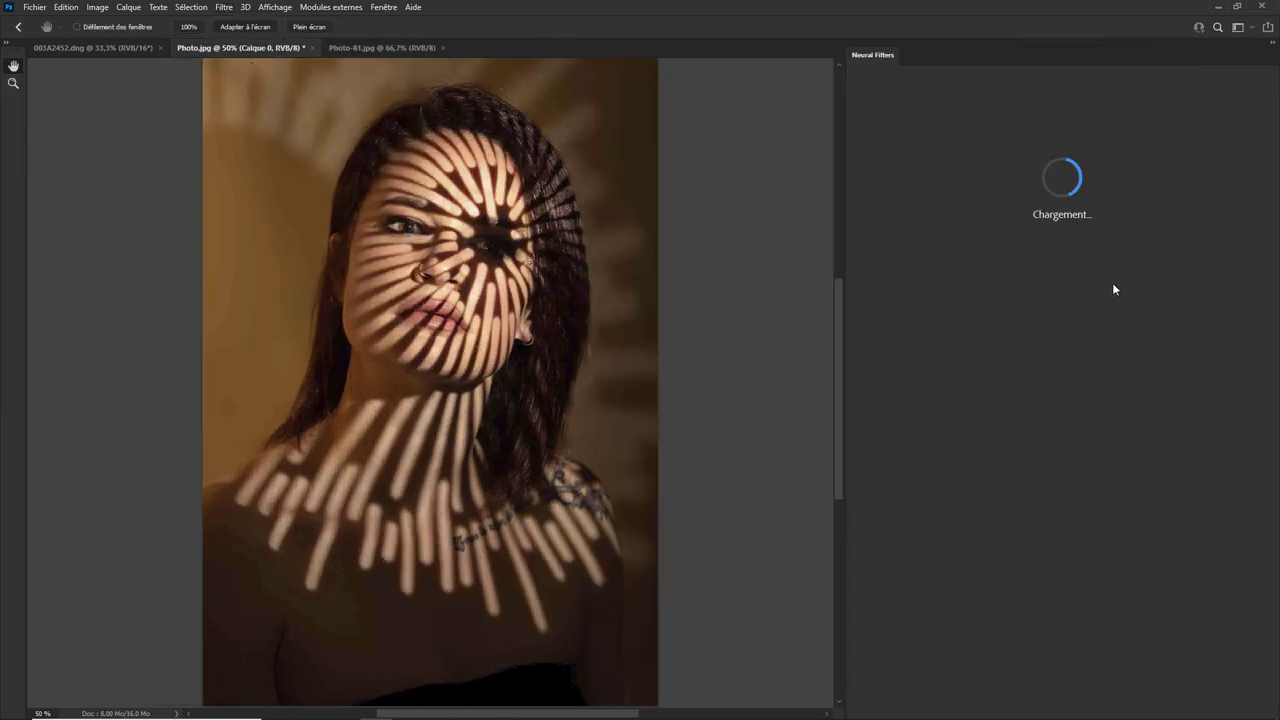
pyautogui.click(1001, 183)
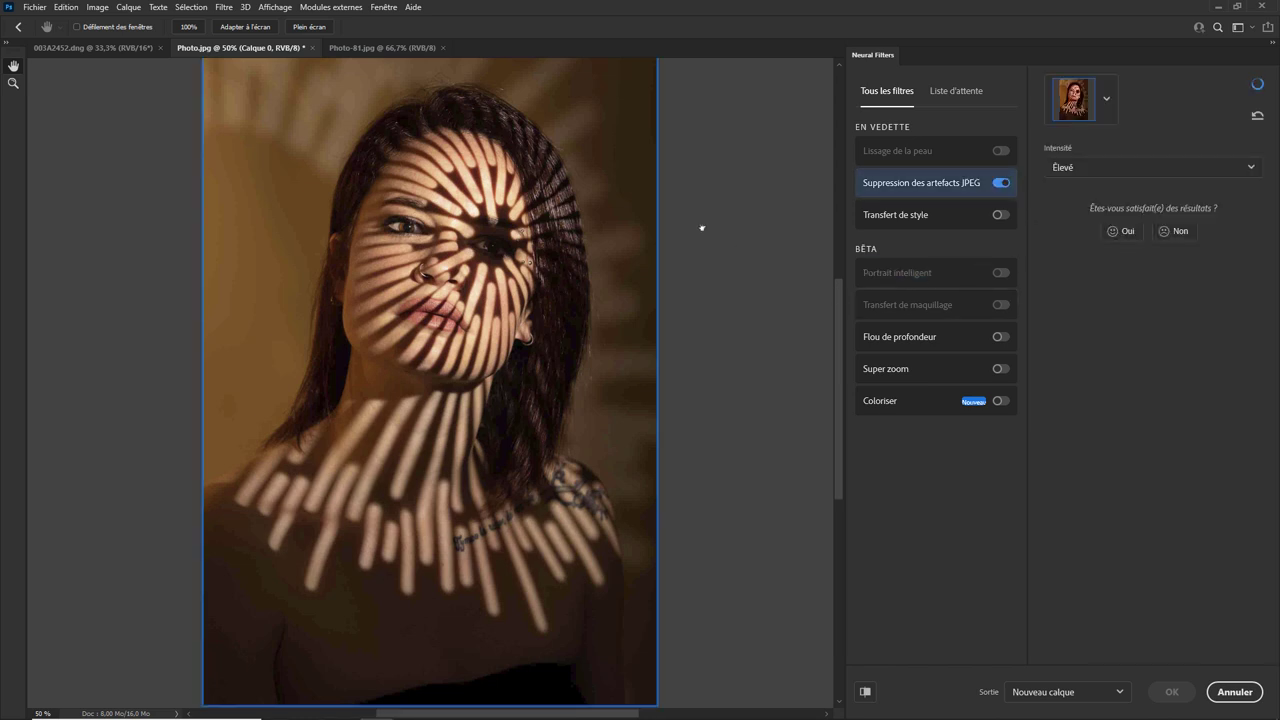
pyautogui.click(1238, 167)
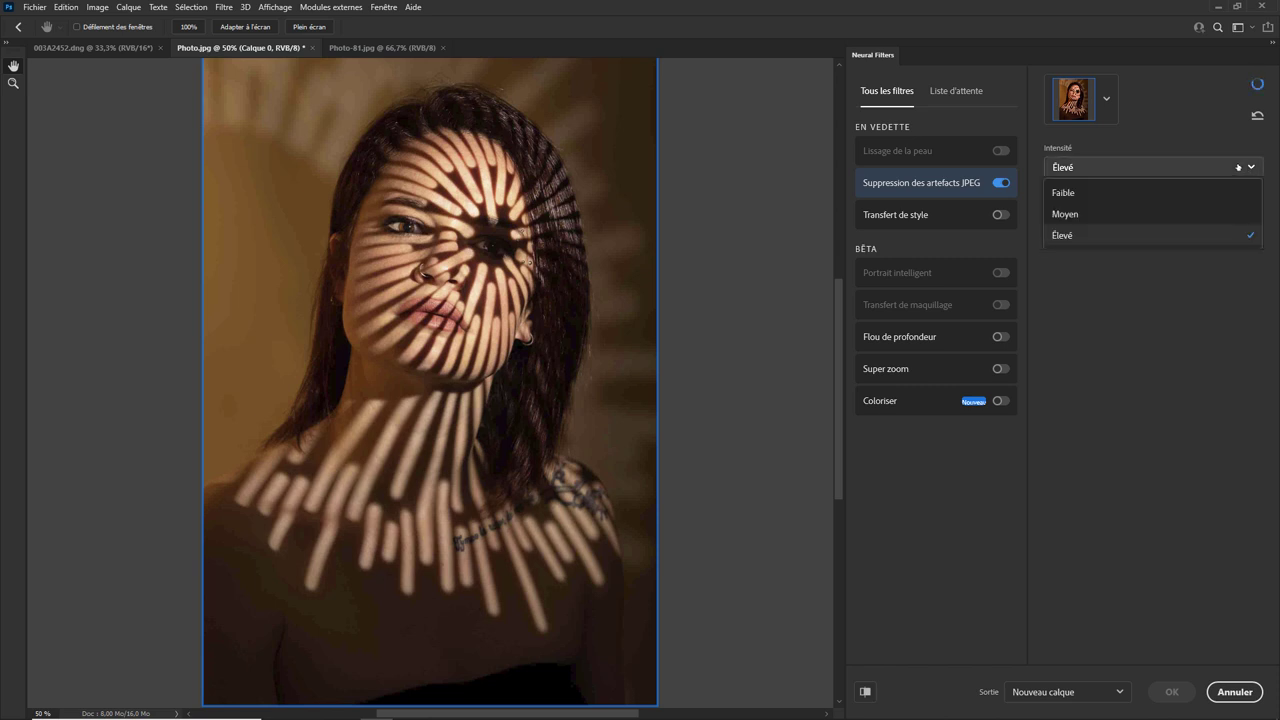
pyautogui.click(1188, 312)
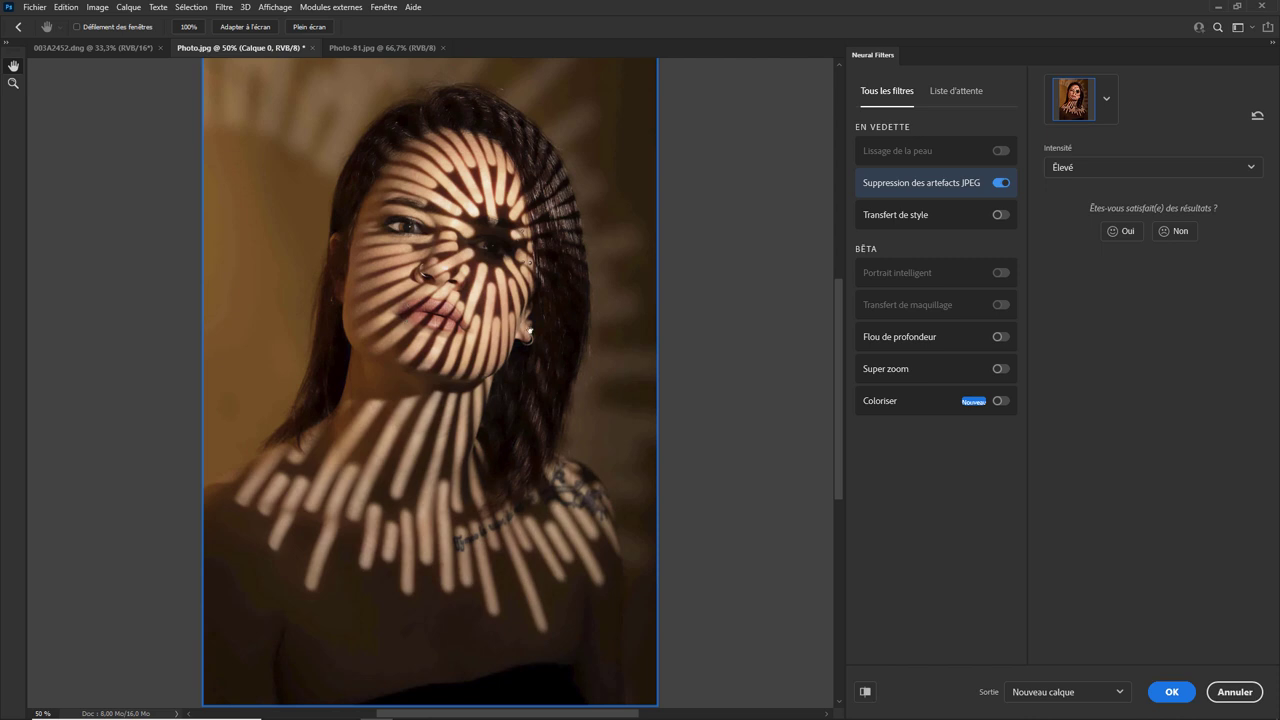
# - At 200%, pan over the eyes, forehead, hair and right edge, then zoom out to 50%
pyautogui.hotkey('ctrl', '+')
pyautogui.hotkey('ctrl', '+')
pyautogui.hotkey('ctrl', '+')
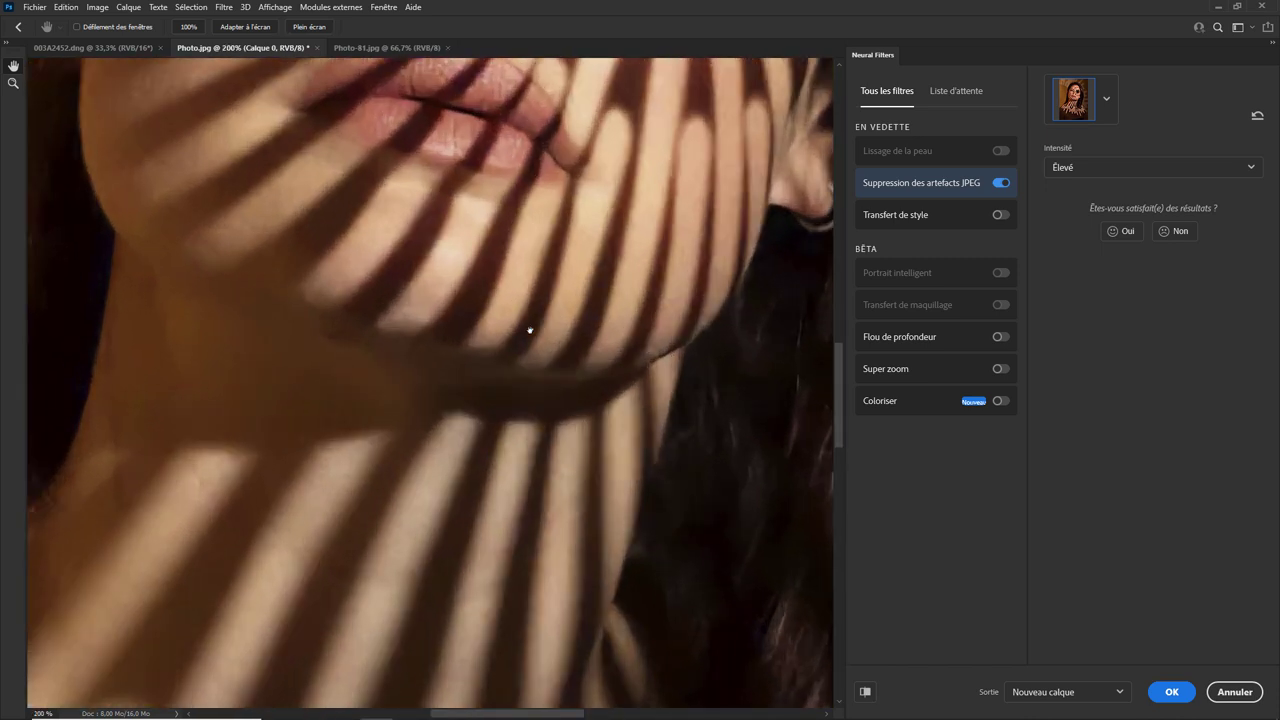
pyautogui.moveTo(473, 197); pyautogui.dragTo(438, 539)
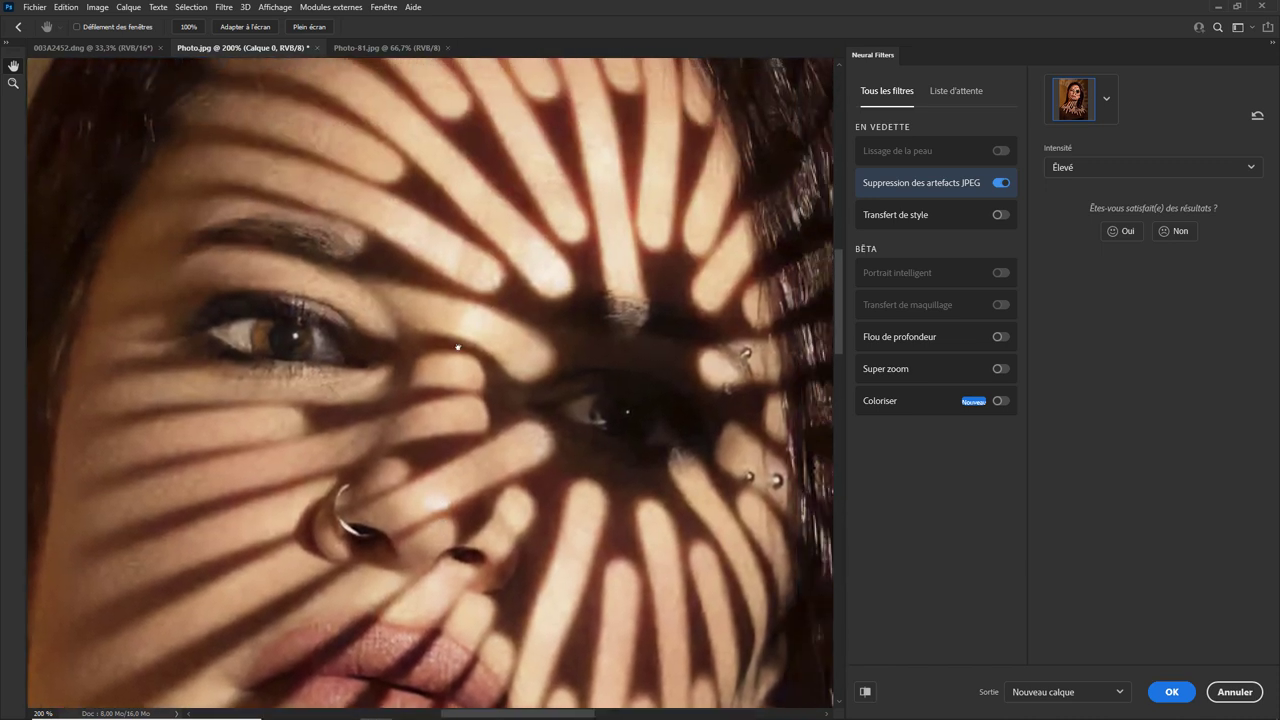
pyautogui.moveTo(446, 262); pyautogui.dragTo(344, 432)
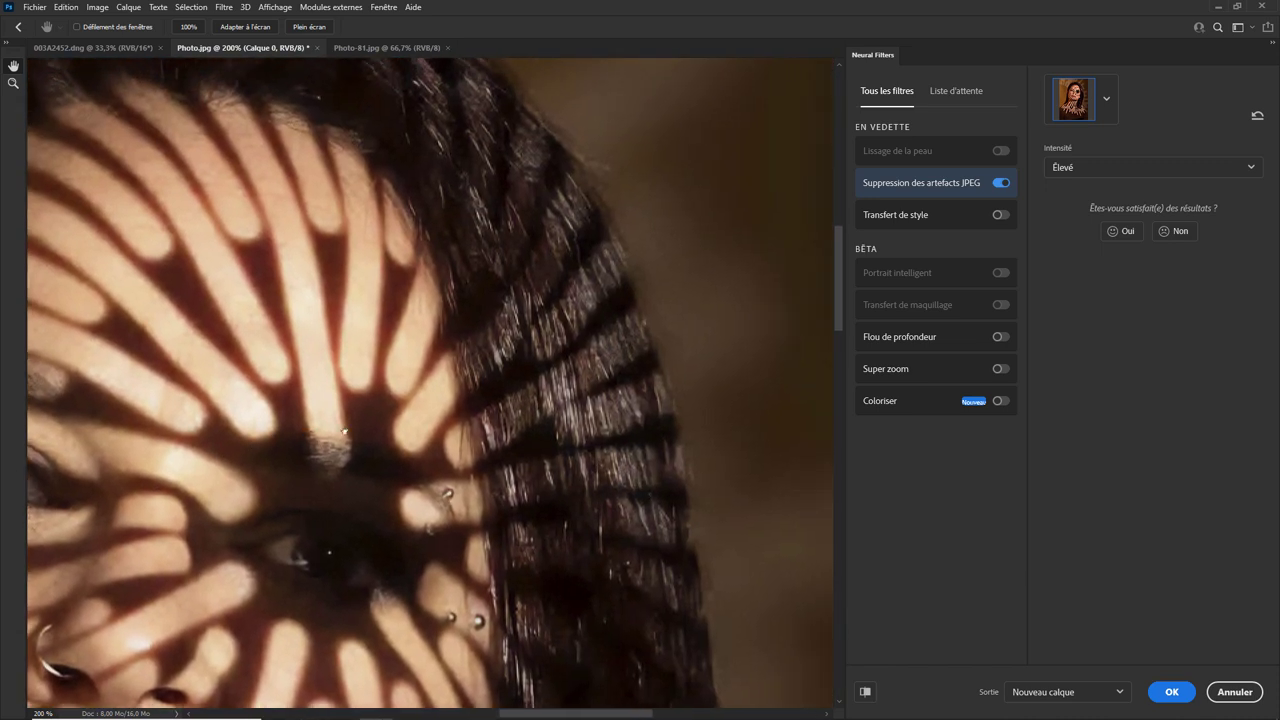
pyautogui.moveTo(520, 371)
pyautogui.mouseDown()
pyautogui.moveTo(369, 387)
pyautogui.moveTo(443, 380)
pyautogui.mouseUp()
pyautogui.moveTo(474, 509)
pyautogui.mouseDown()
pyautogui.moveTo(183, 421)
pyautogui.moveTo(740, 375)
pyautogui.mouseUp()
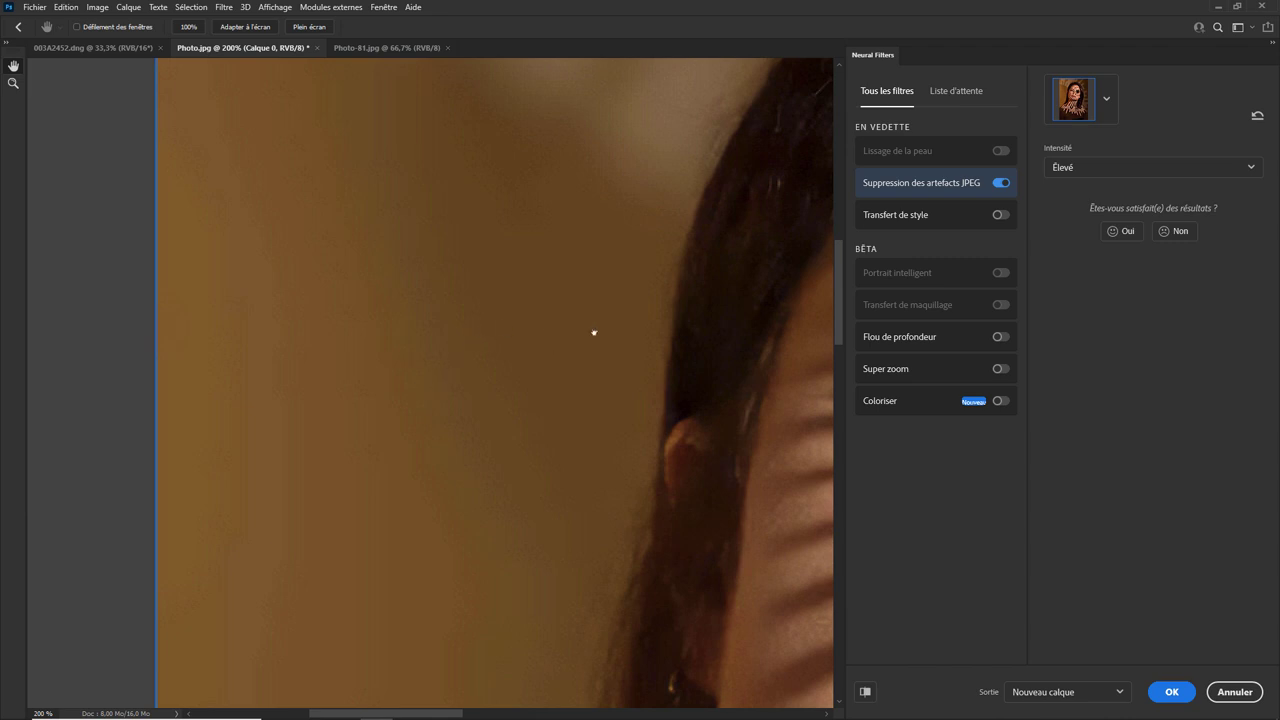
pyautogui.hotkey('ctrl', '-')
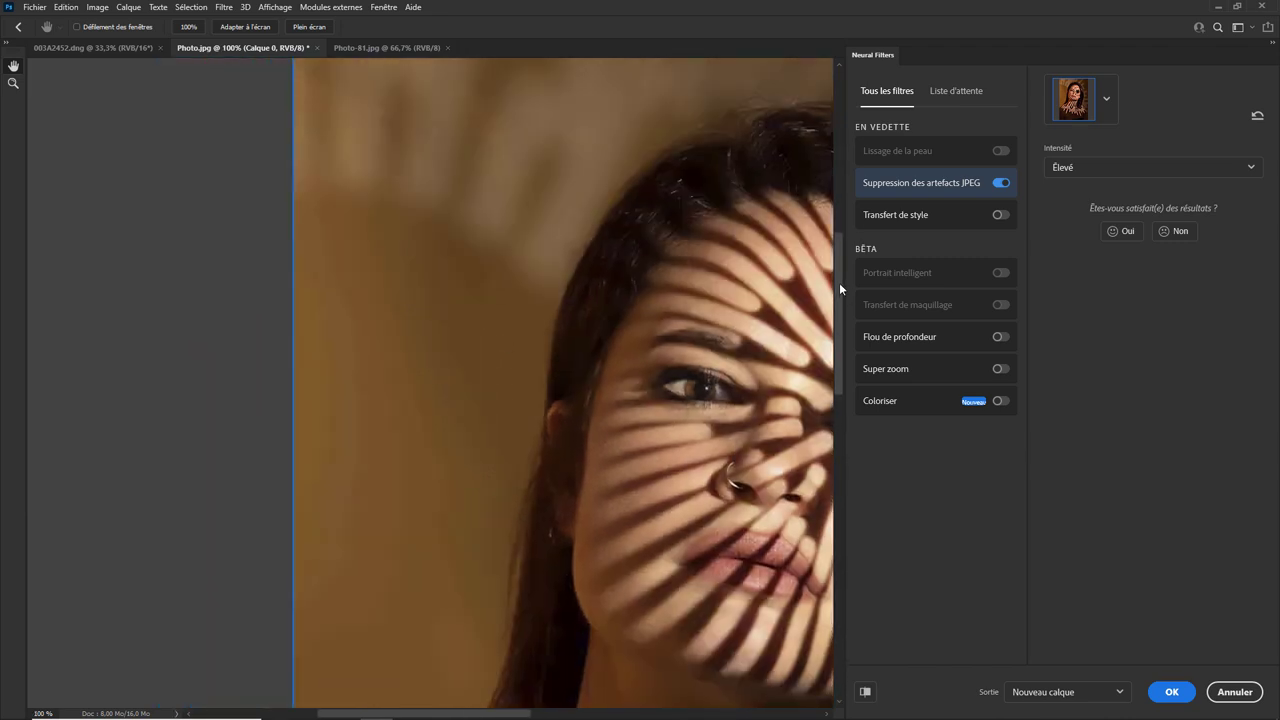
pyautogui.hotkey('ctrl', '-')
pyautogui.hotkey('ctrl', '-')
pyautogui.hotkey('ctrl', '-')
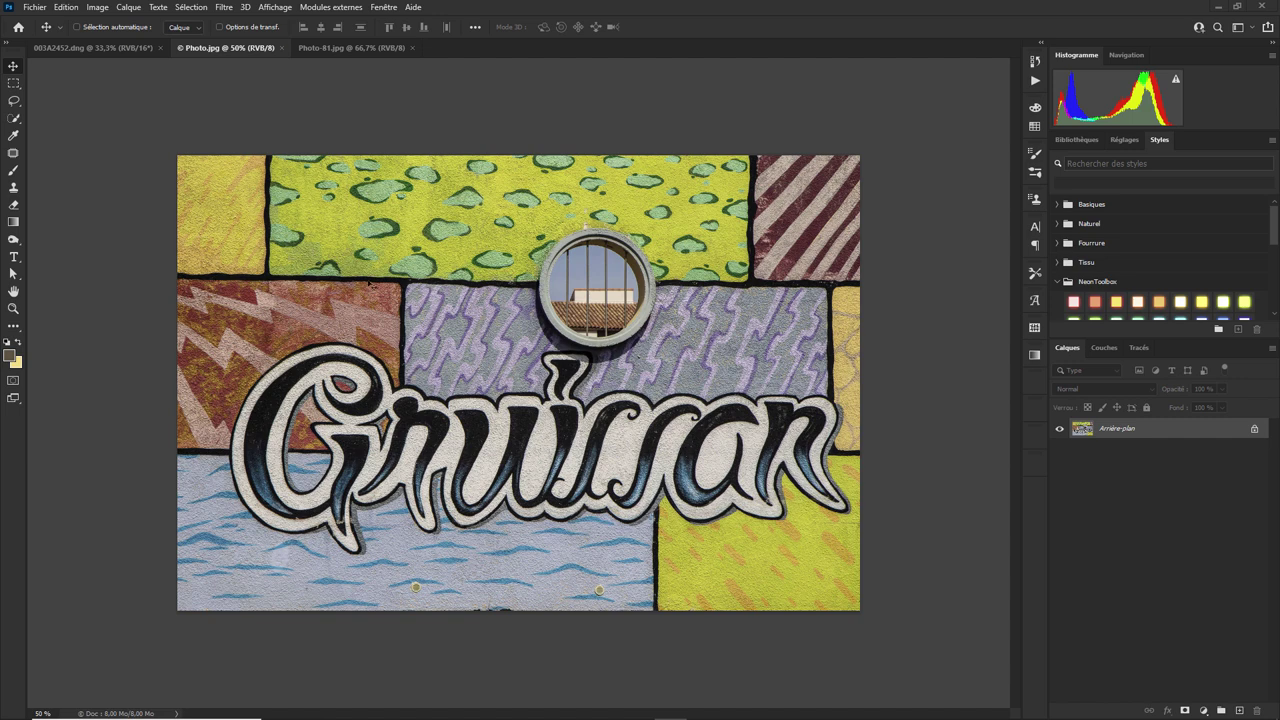
# - Reopen Neural Filters on the graffiti photo and enable Transfert de style
pyautogui.click(226, 7)
pyautogui.click(252, 57)
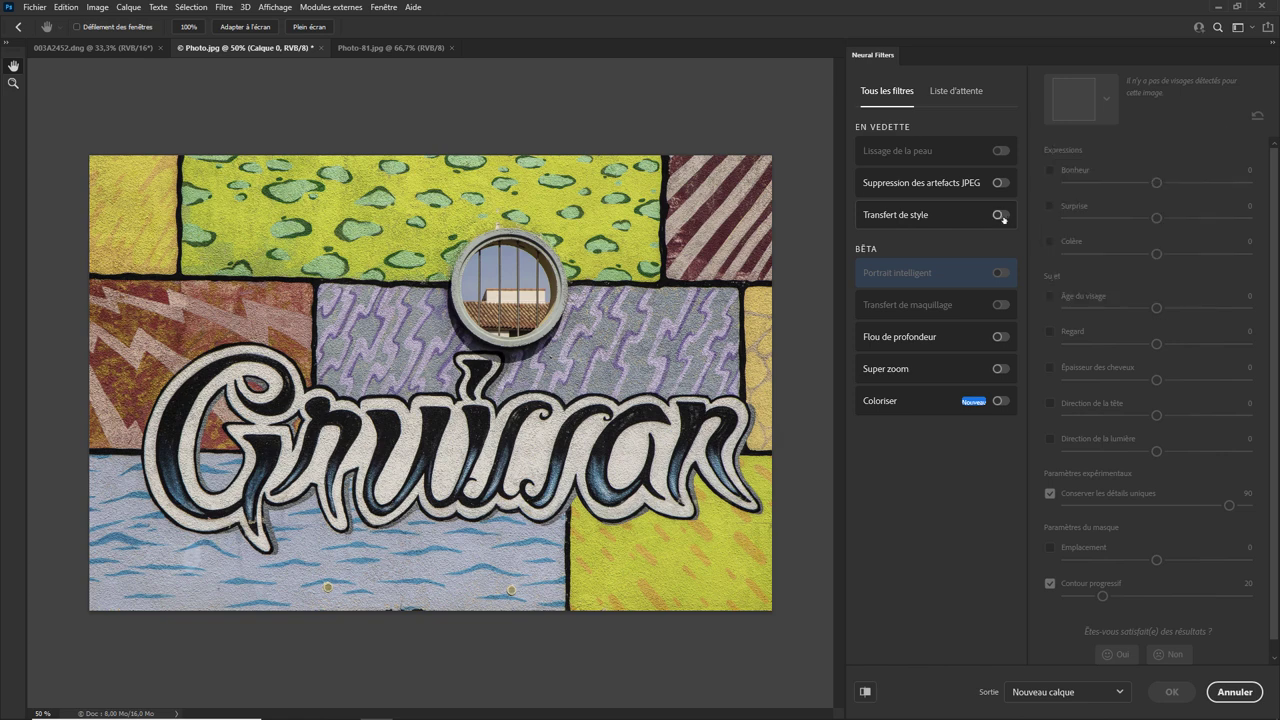
pyautogui.click(1000, 215)
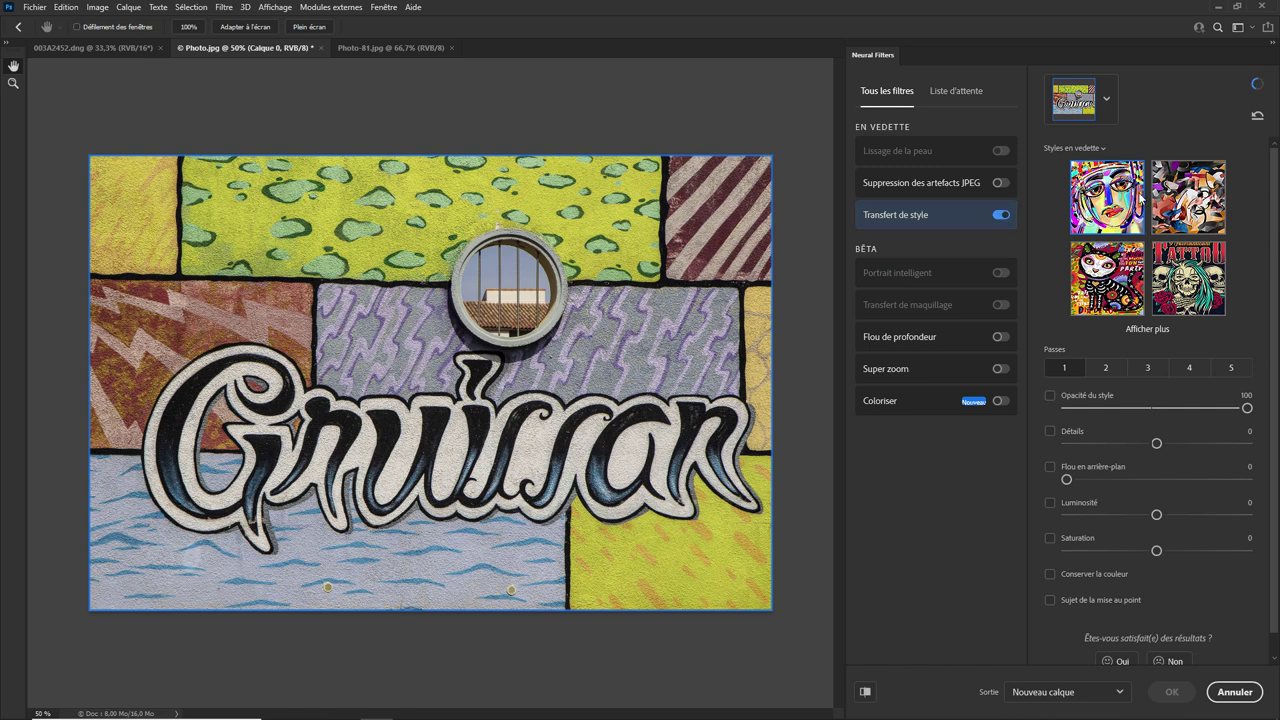
# - Switch the style list from featured to all styles, expand it with 'Afficher plus', and browse the thumbnails
pyautogui.click(1080, 148)
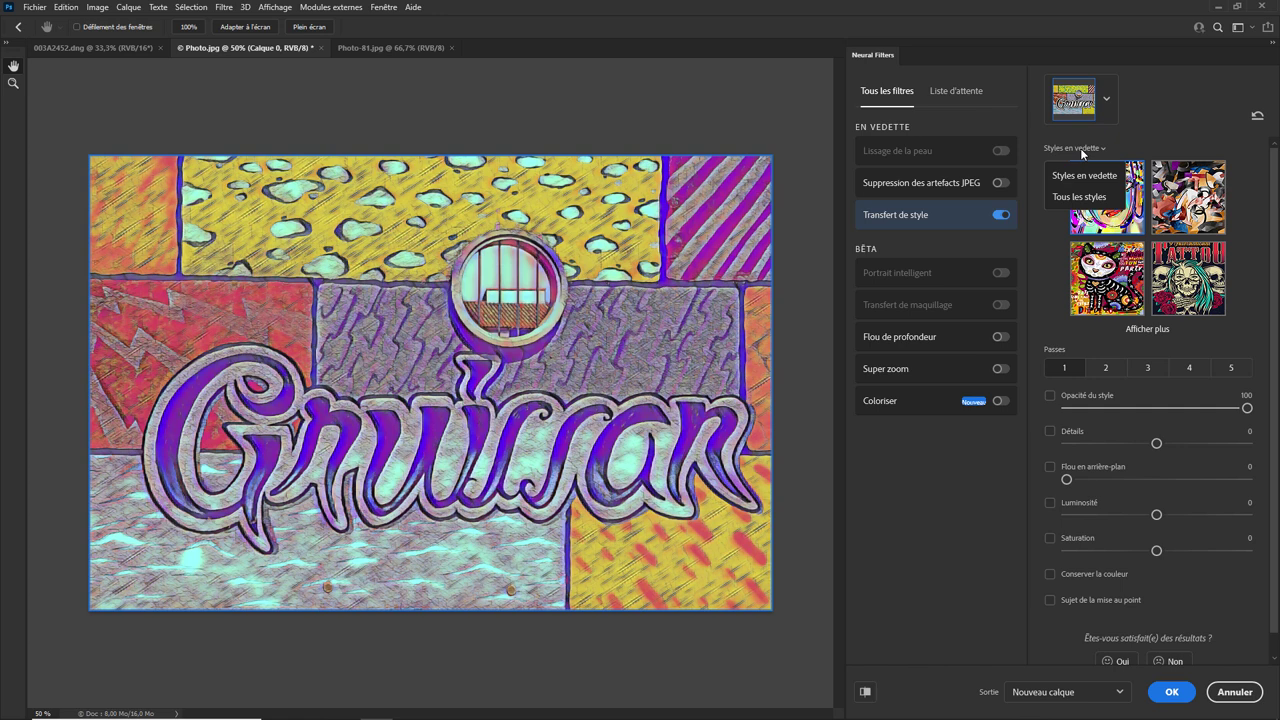
pyautogui.click(1084, 200)
pyautogui.click(1148, 330)
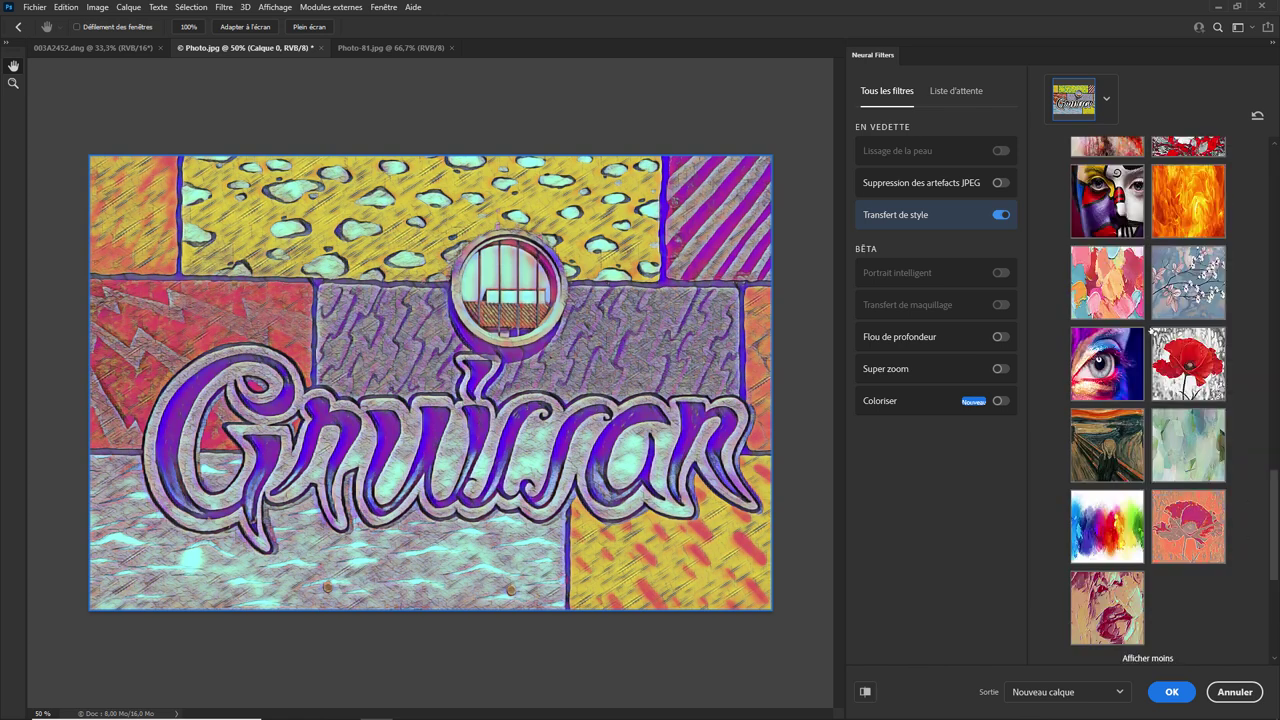
pyautogui.scroll(3, 1152, 333)
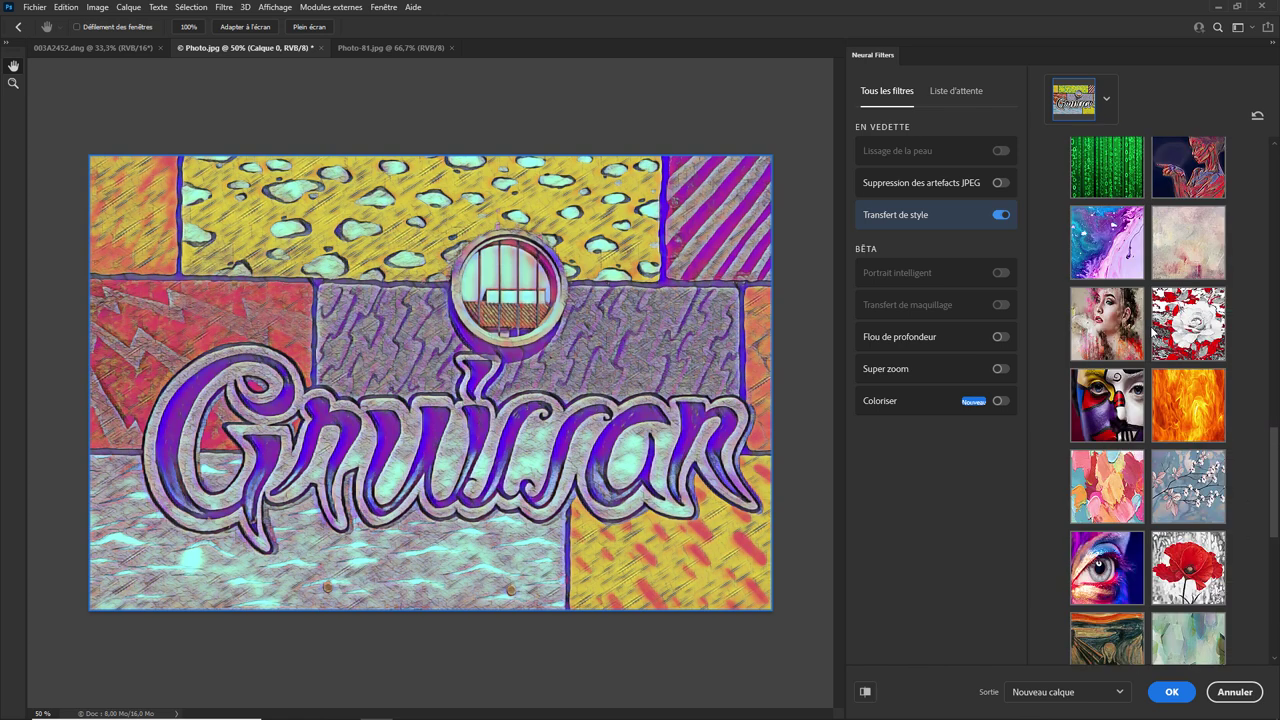
pyautogui.scroll(3, 1152, 333)
pyautogui.scroll(3, 1152, 333)
pyautogui.scroll(3, 1152, 333)
pyautogui.scroll(-3, 1152, 333)
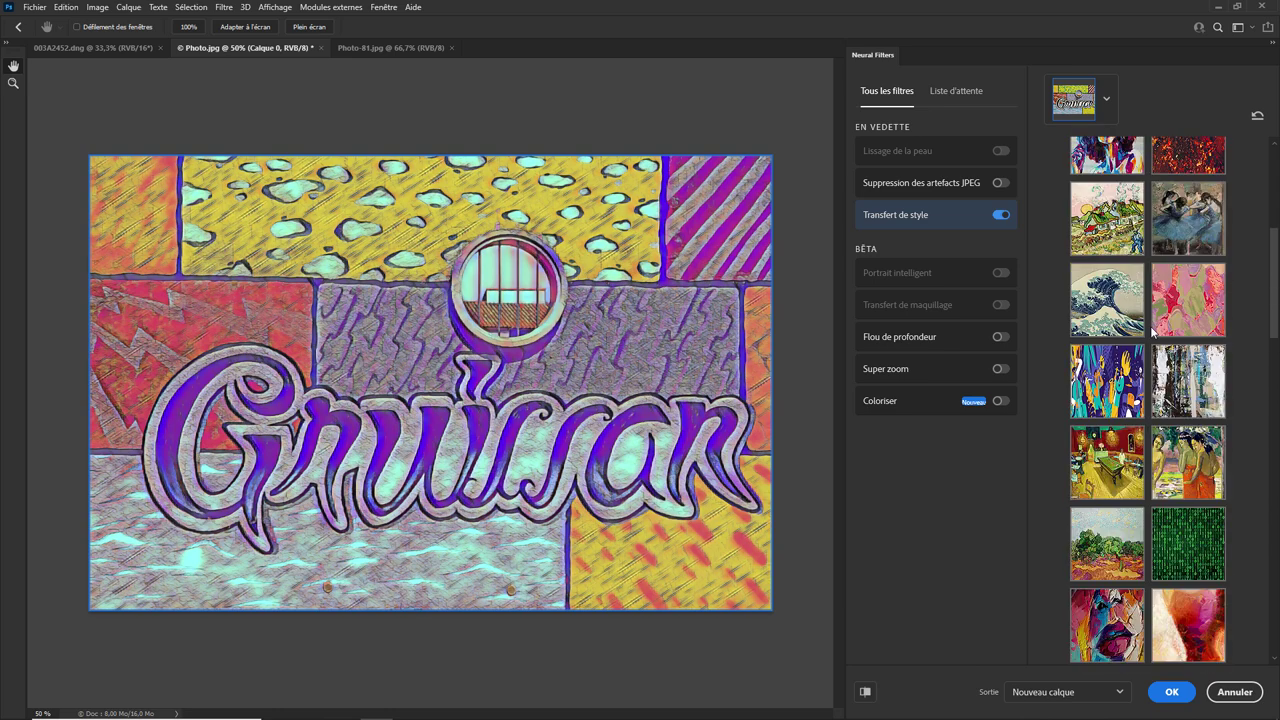
pyautogui.scroll(2, 1152, 333)
pyautogui.scroll(1, 1152, 333)
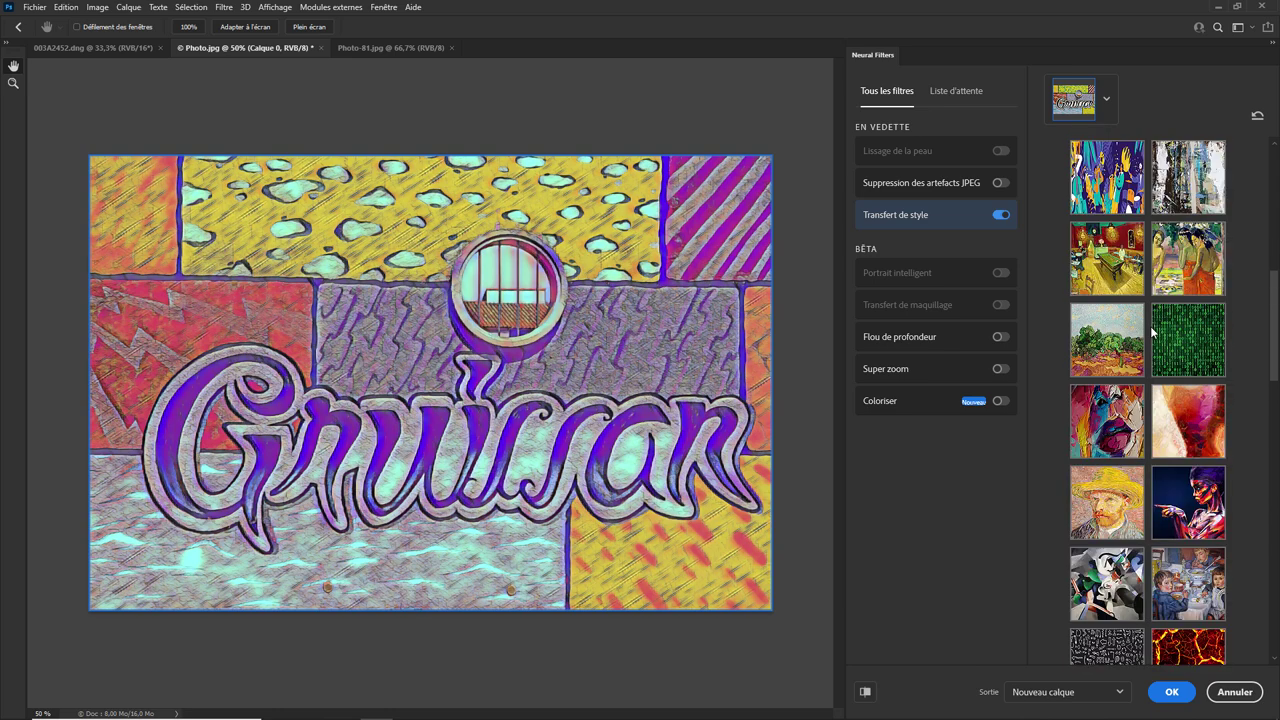
pyautogui.scroll(-3, 1152, 333)
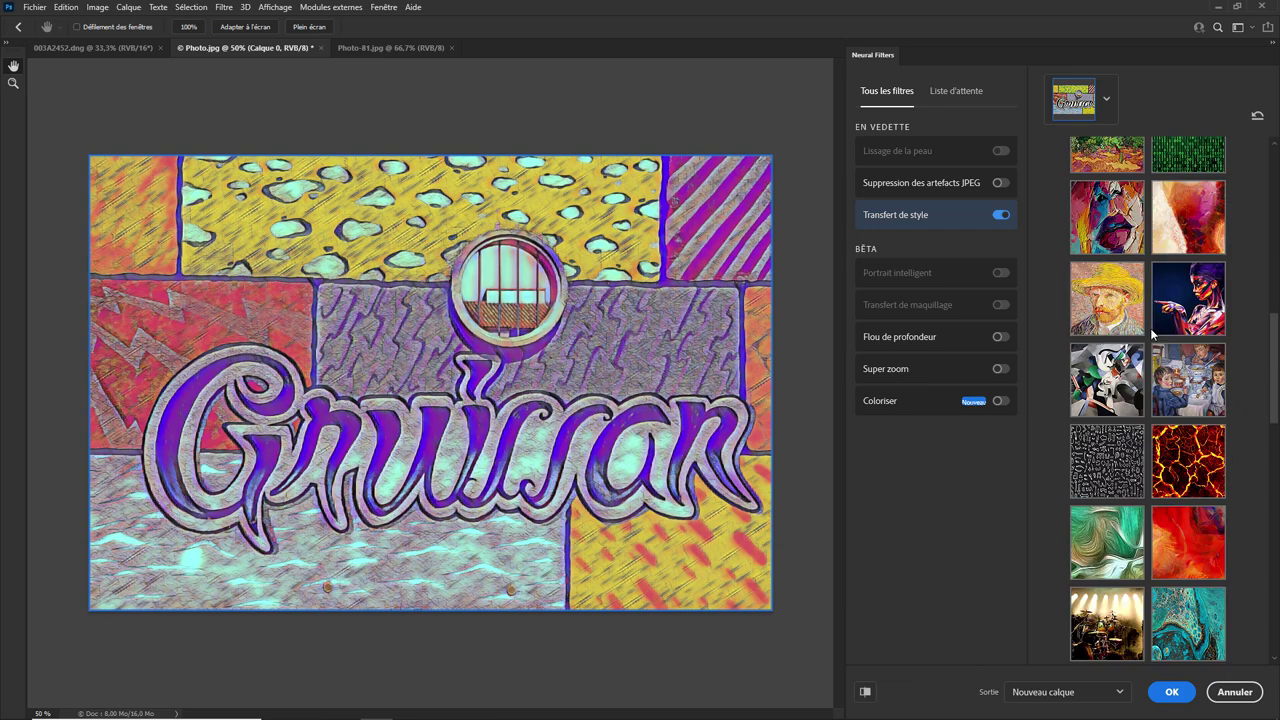
pyautogui.scroll(-3, 1152, 333)
pyautogui.scroll(-3, 1152, 333)
pyautogui.scroll(-3, 1152, 333)
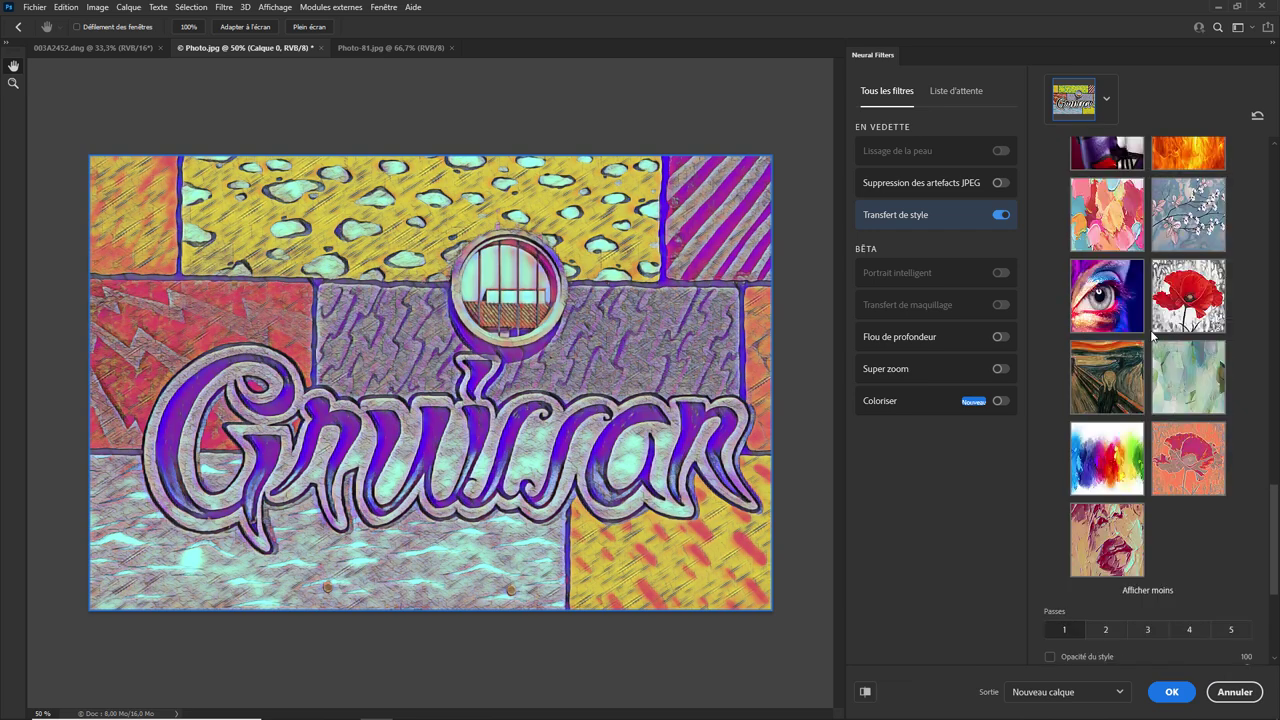
pyautogui.scroll(-3, 1152, 333)
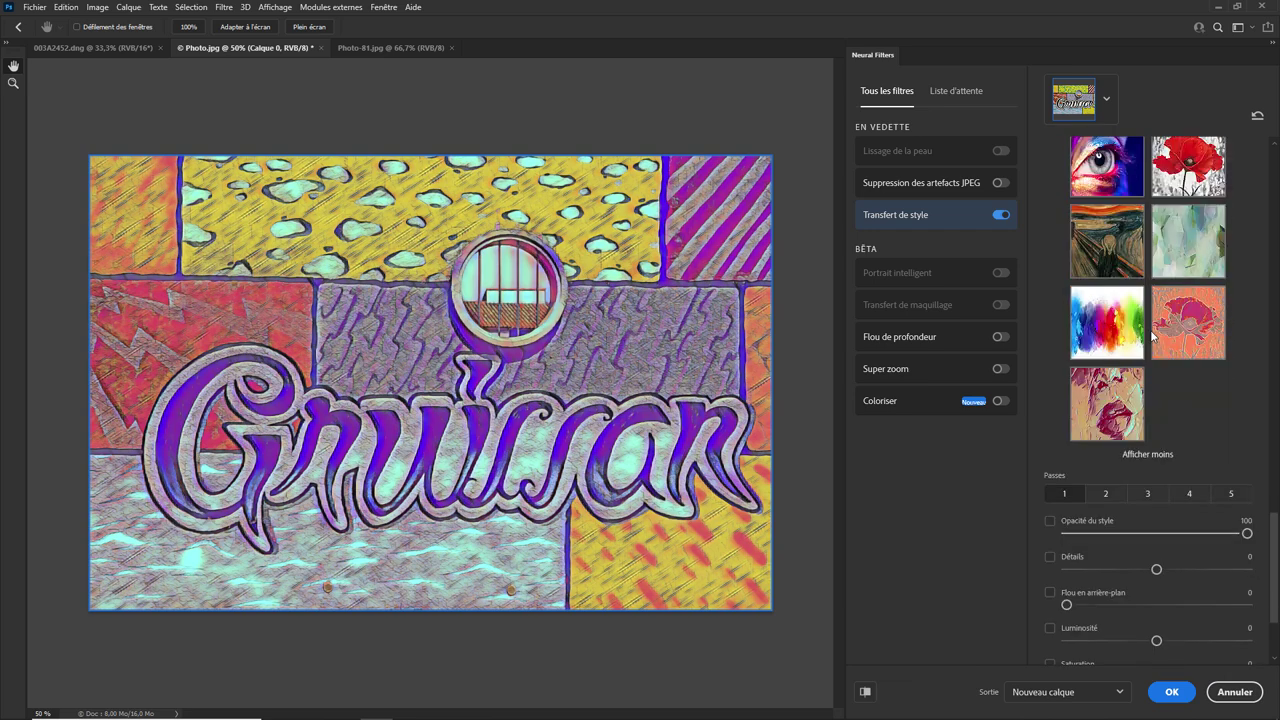
pyautogui.scroll(3, 1152, 335)
pyautogui.scroll(3, 1152, 335)
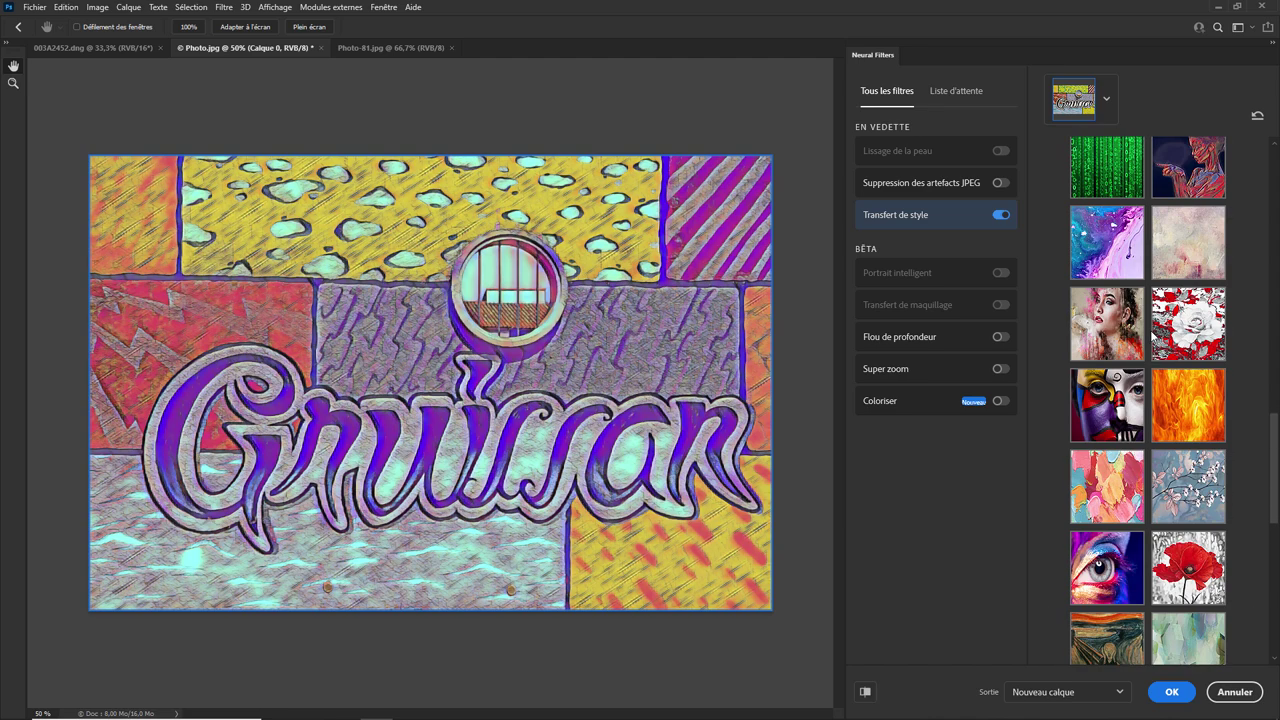
pyautogui.scroll(3, 1152, 340)
pyautogui.scroll(3, 1125, 335)
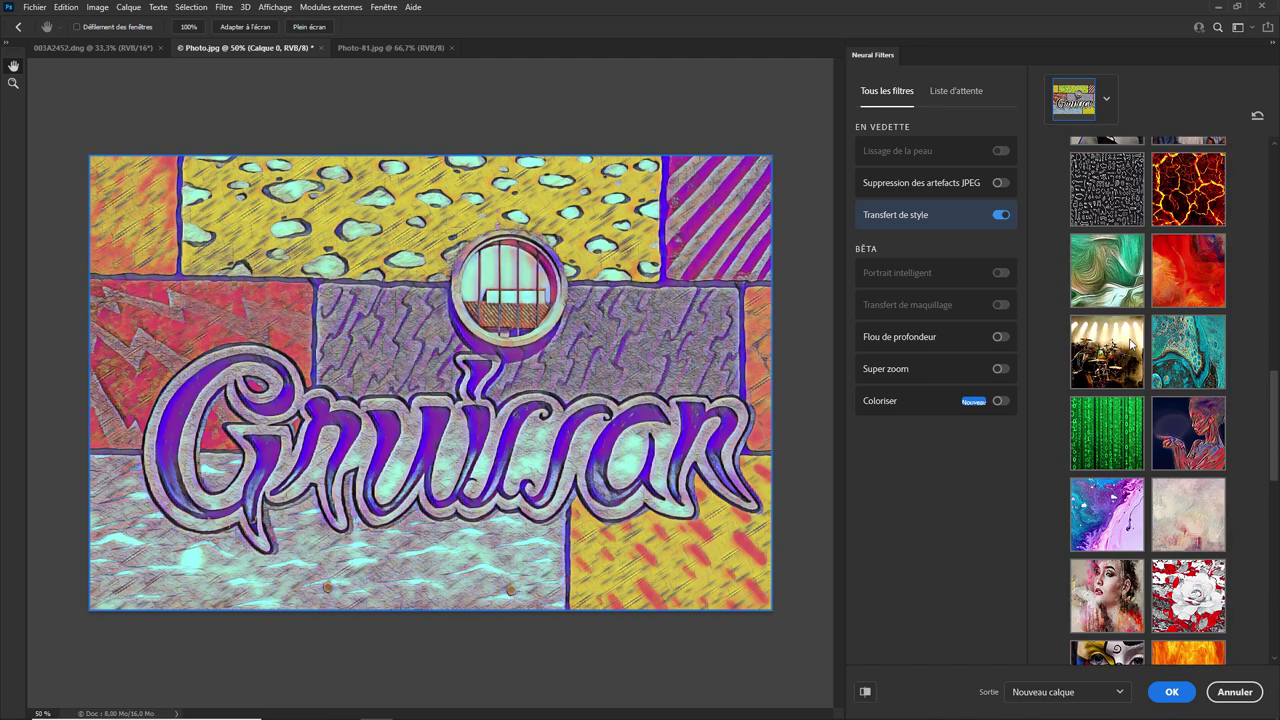
pyautogui.scroll(3, 1150, 340)
pyautogui.scroll(3, 1154, 333)
pyautogui.scroll(3, 1154, 333)
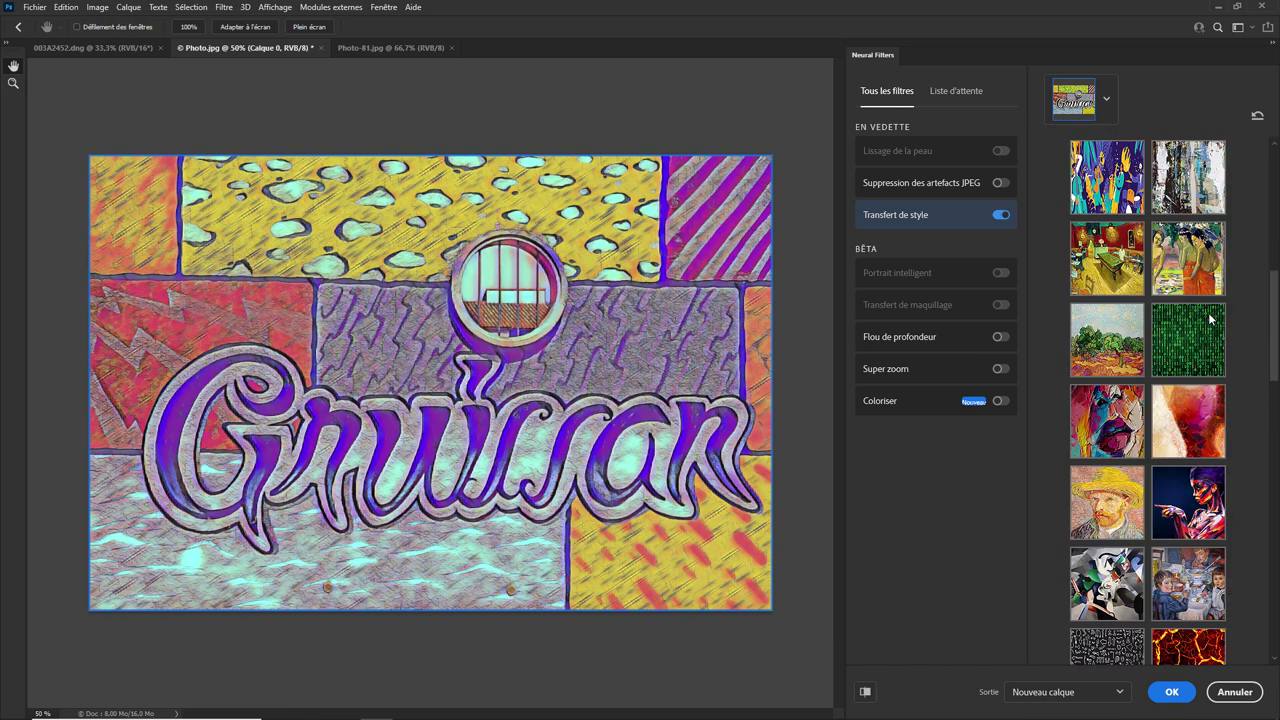
# - Apply the green Matrix code style to the Gruissan graffiti preview at Opacité du style 100
pyautogui.click(1199, 328)
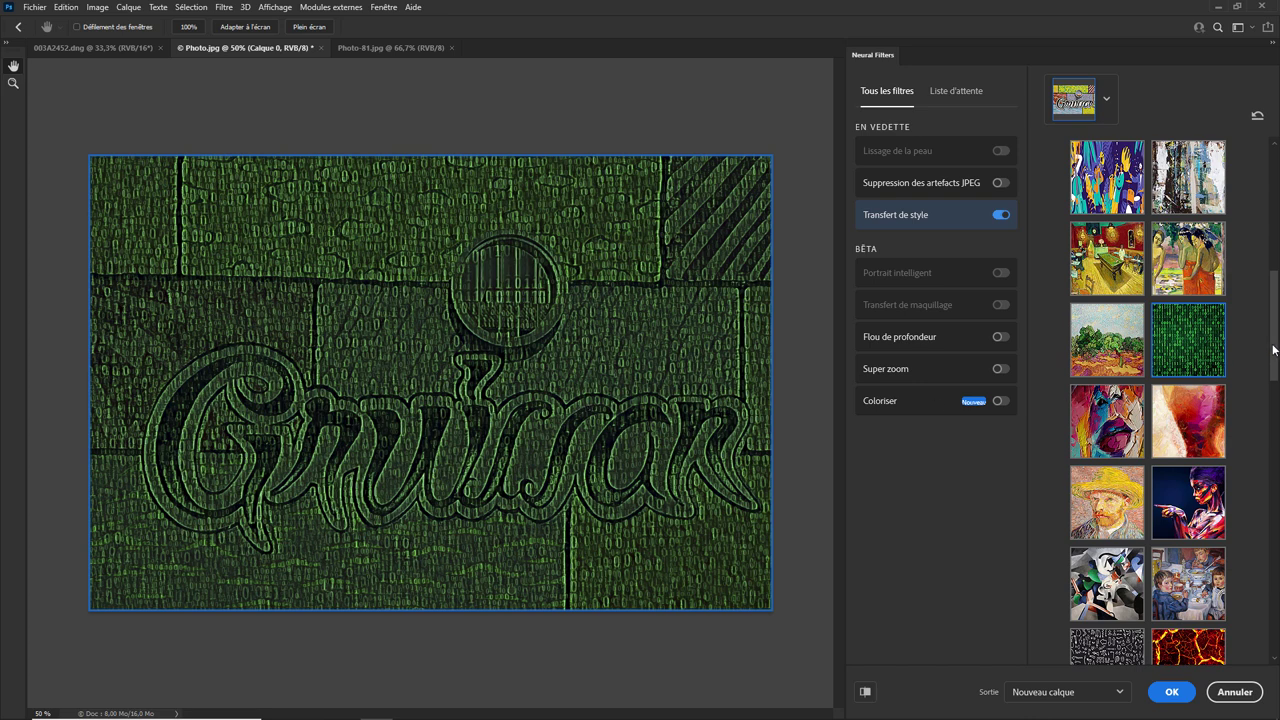
pyautogui.moveTo(1273, 350); pyautogui.dragTo(1263, 601)
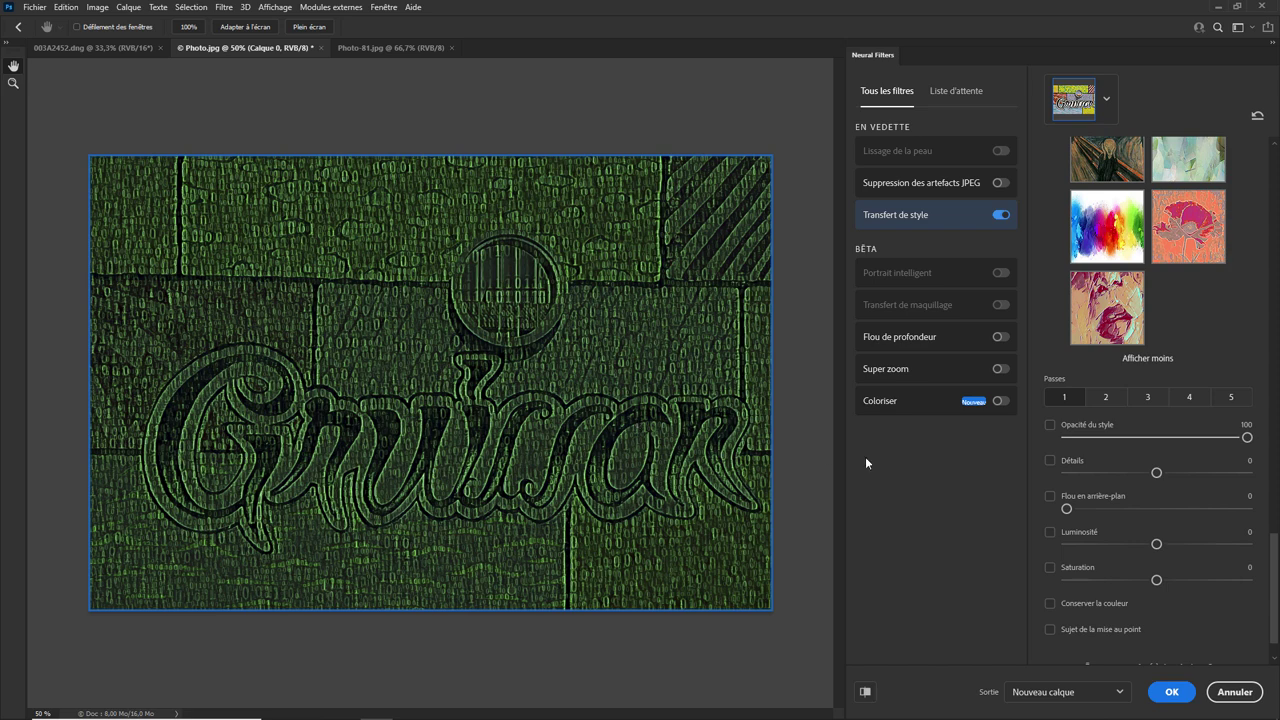
# - Apply the rainbow paint style with Opacité du style lowered to about 54
pyautogui.click(1104, 243)
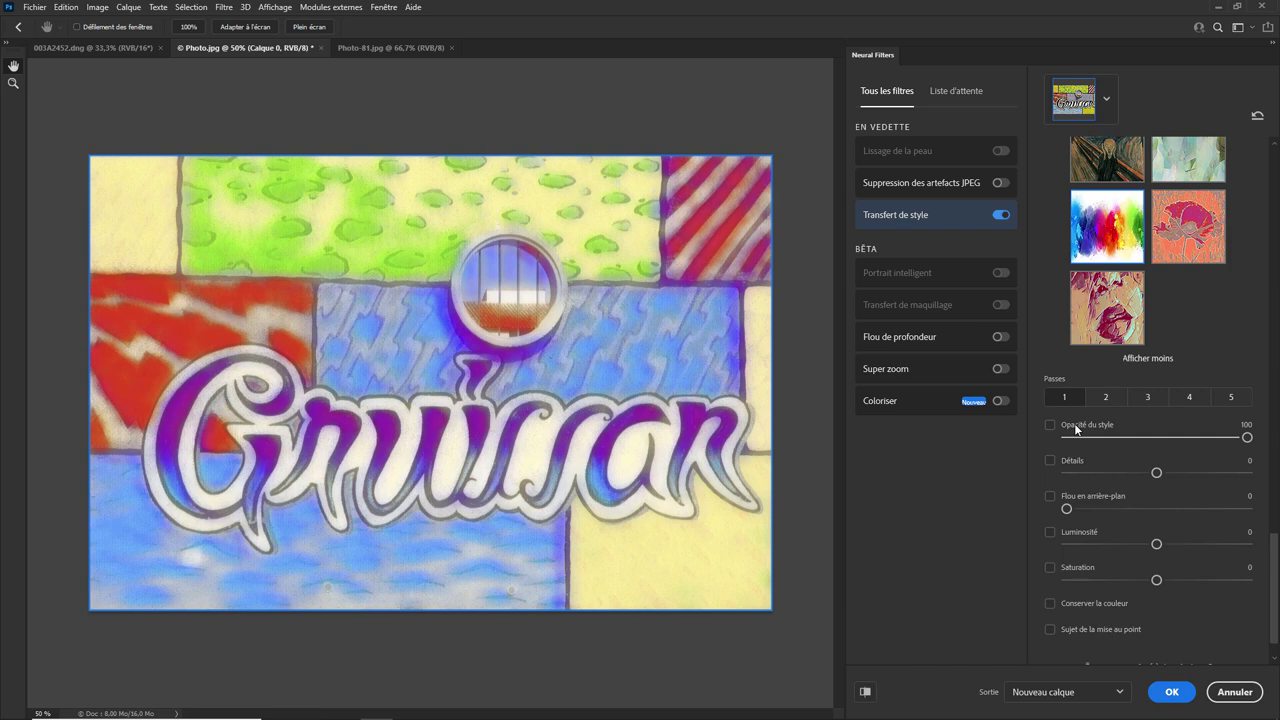
pyautogui.moveTo(1247, 437); pyautogui.dragTo(1059, 445)
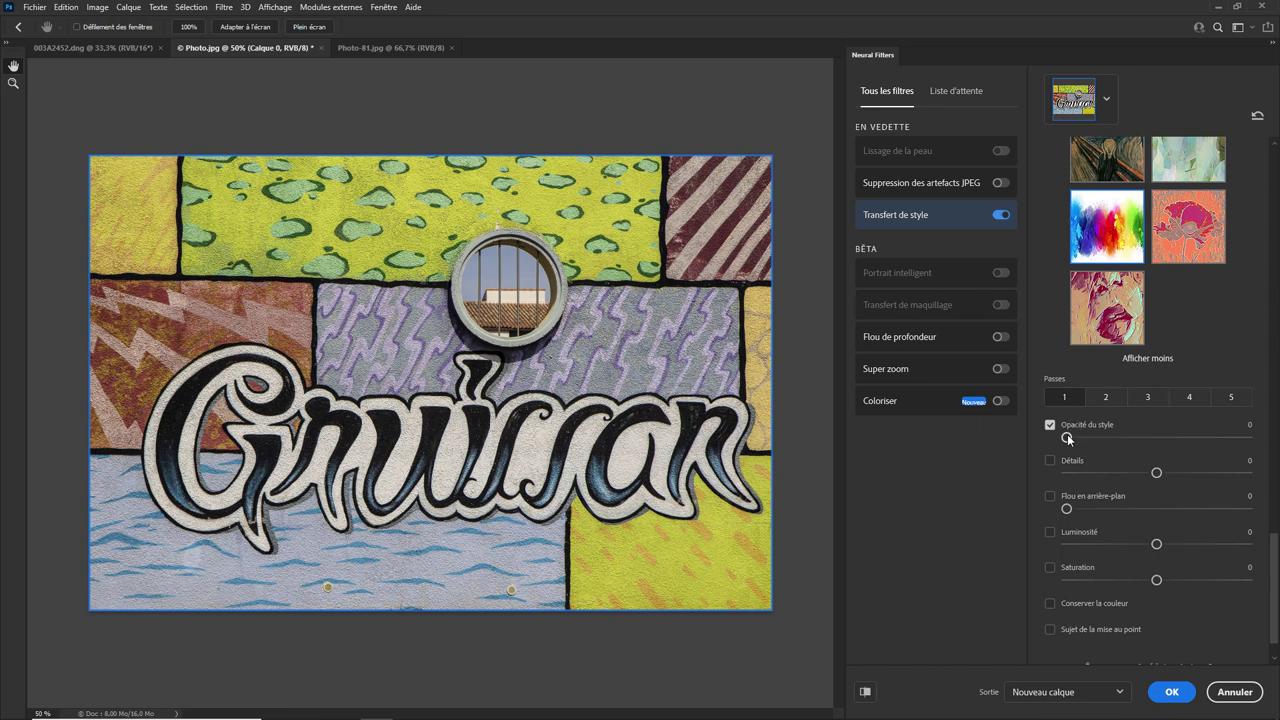
pyautogui.moveTo(1120, 439); pyautogui.dragTo(1168, 440)
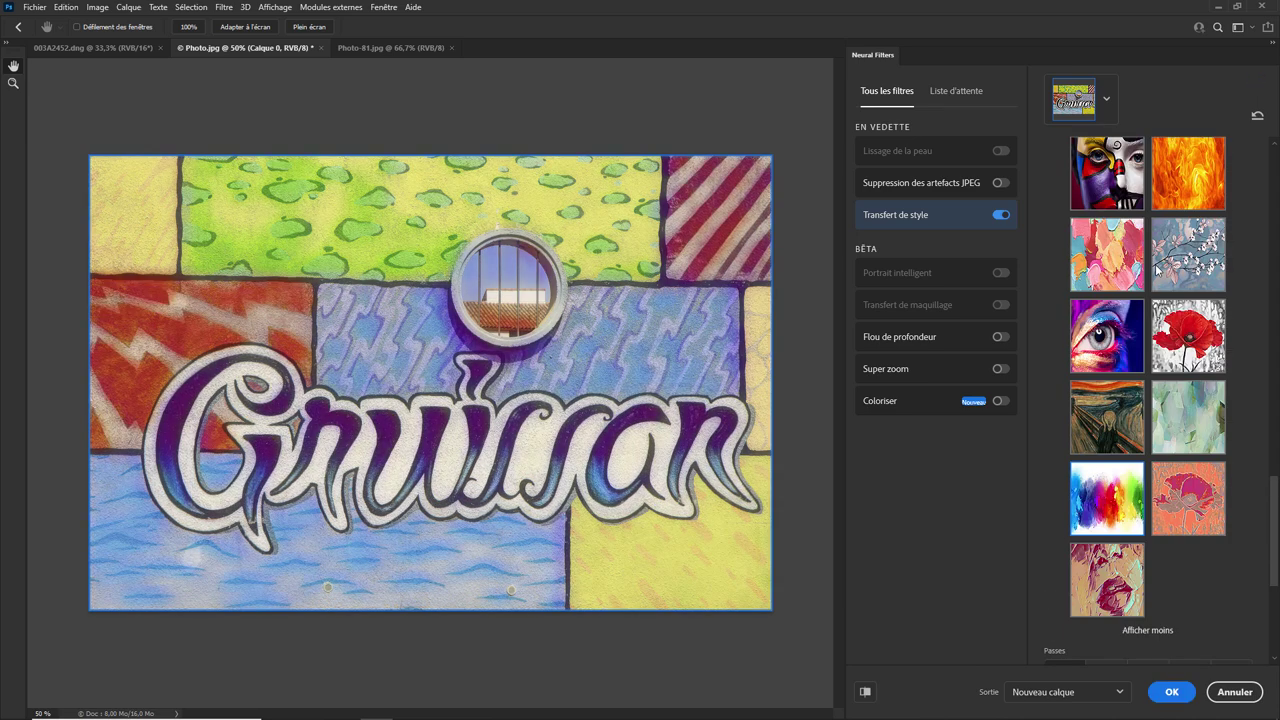
# - Browse the rest of the style gallery before leaving Neural Filters
pyautogui.scroll(2, 1159, 271)
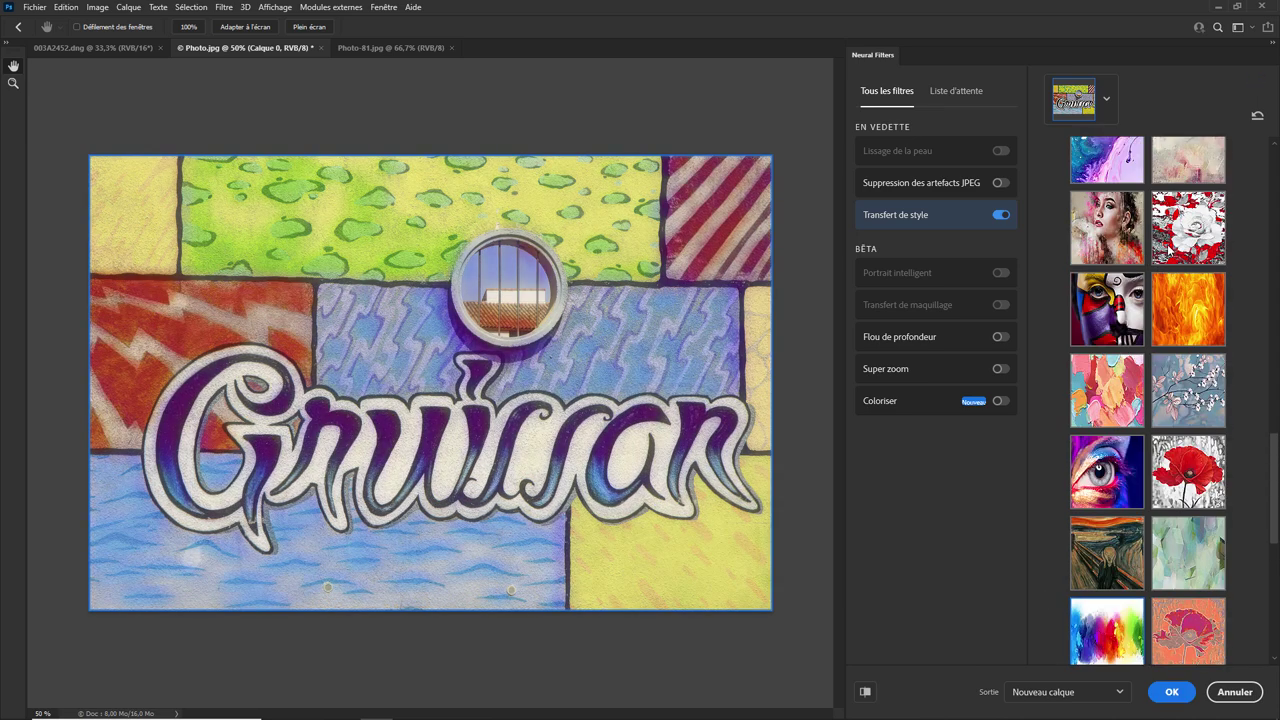
pyautogui.scroll(3, 1160, 265)
pyautogui.scroll(3, 1165, 255)
pyautogui.scroll(3, 1168, 250)
pyautogui.scroll(1, 1168, 250)
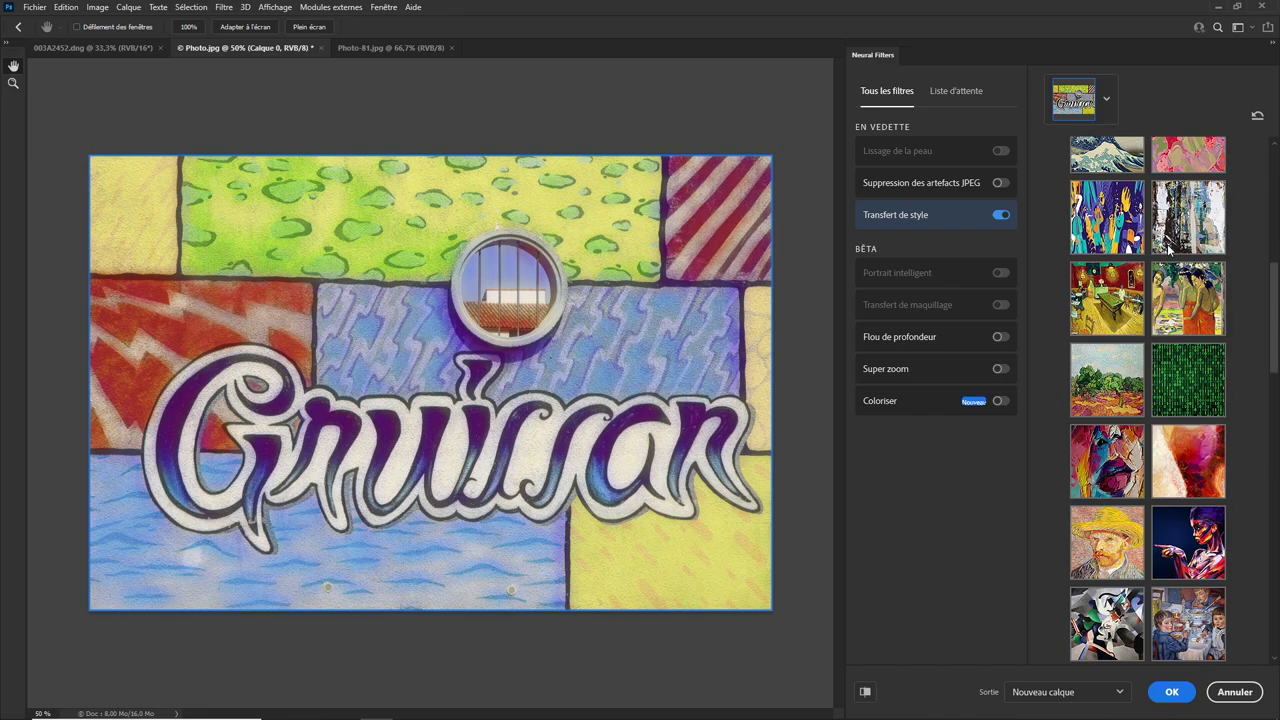
pyautogui.scroll(1, 1168, 250)
pyautogui.scroll(1, 1168, 250)
pyautogui.scroll(1, 1168, 250)
pyautogui.scroll(-3, 1168, 250)
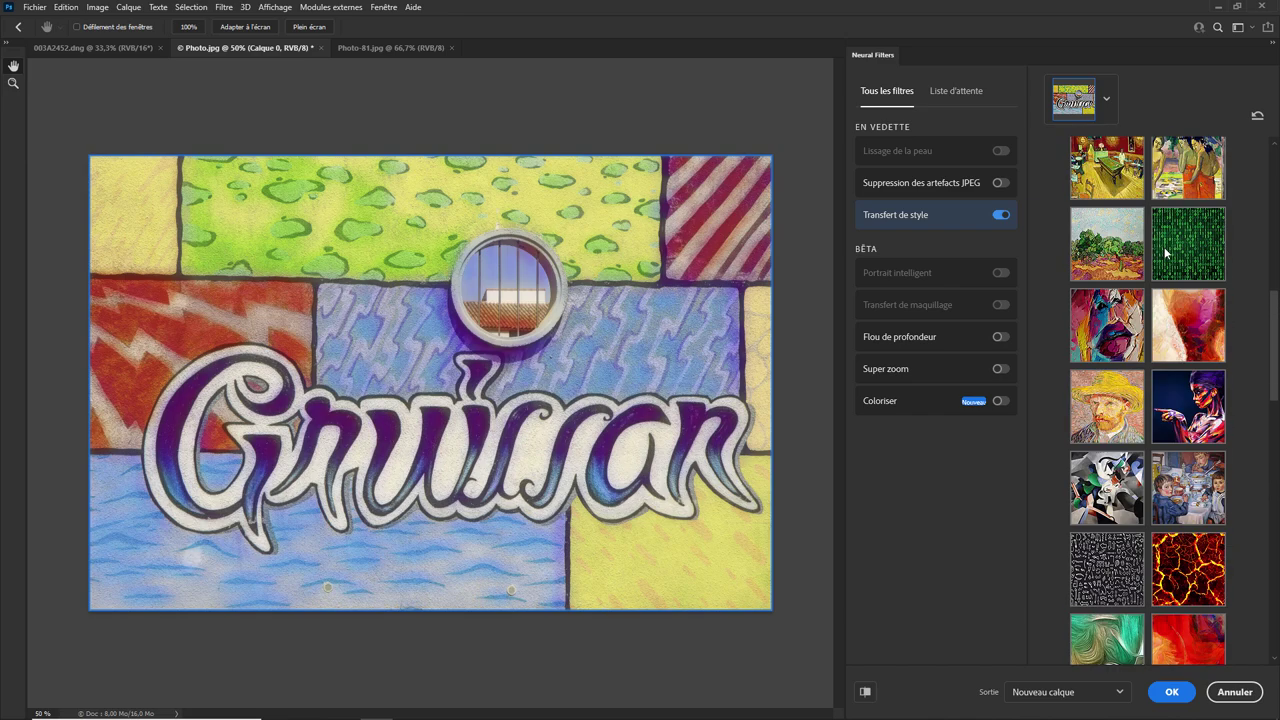
pyautogui.scroll(-3, 1165, 250)
pyautogui.scroll(-2, 1165, 255)
pyautogui.scroll(-3, 1164, 255)
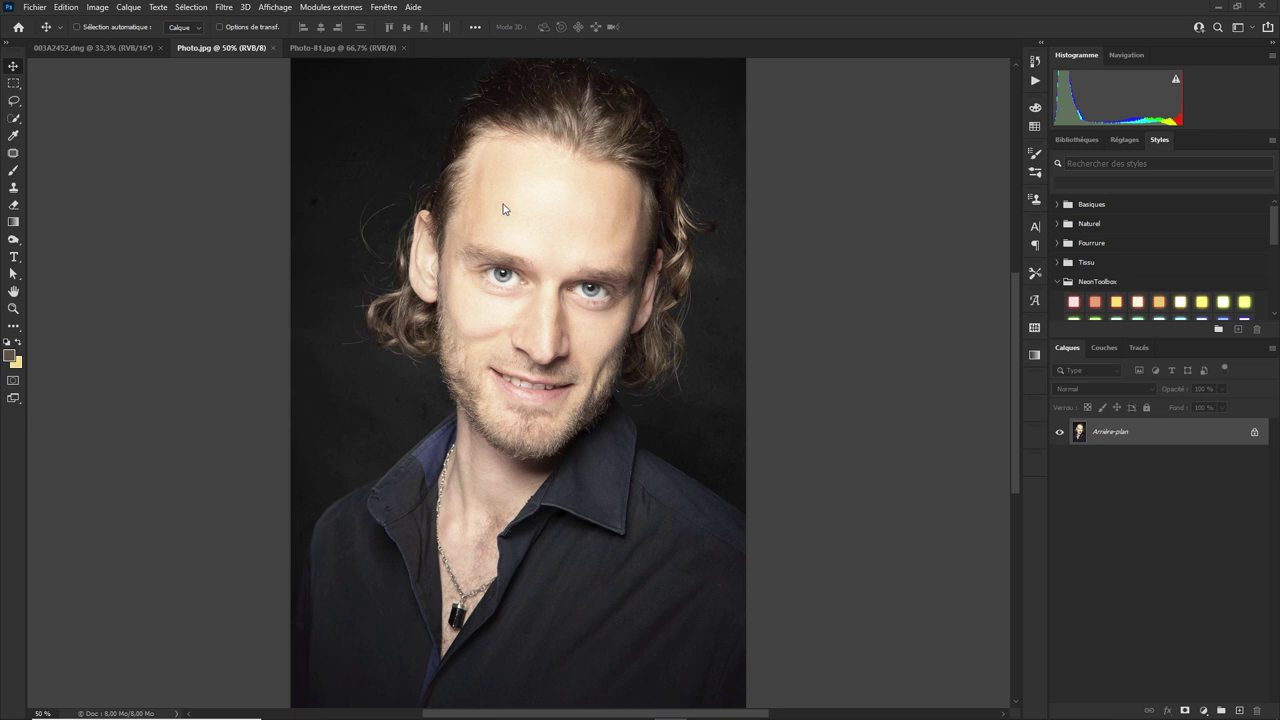
# - Reopen Neural Filters on the man's portrait and enable Portrait intelligent
pyautogui.click(224, 8)
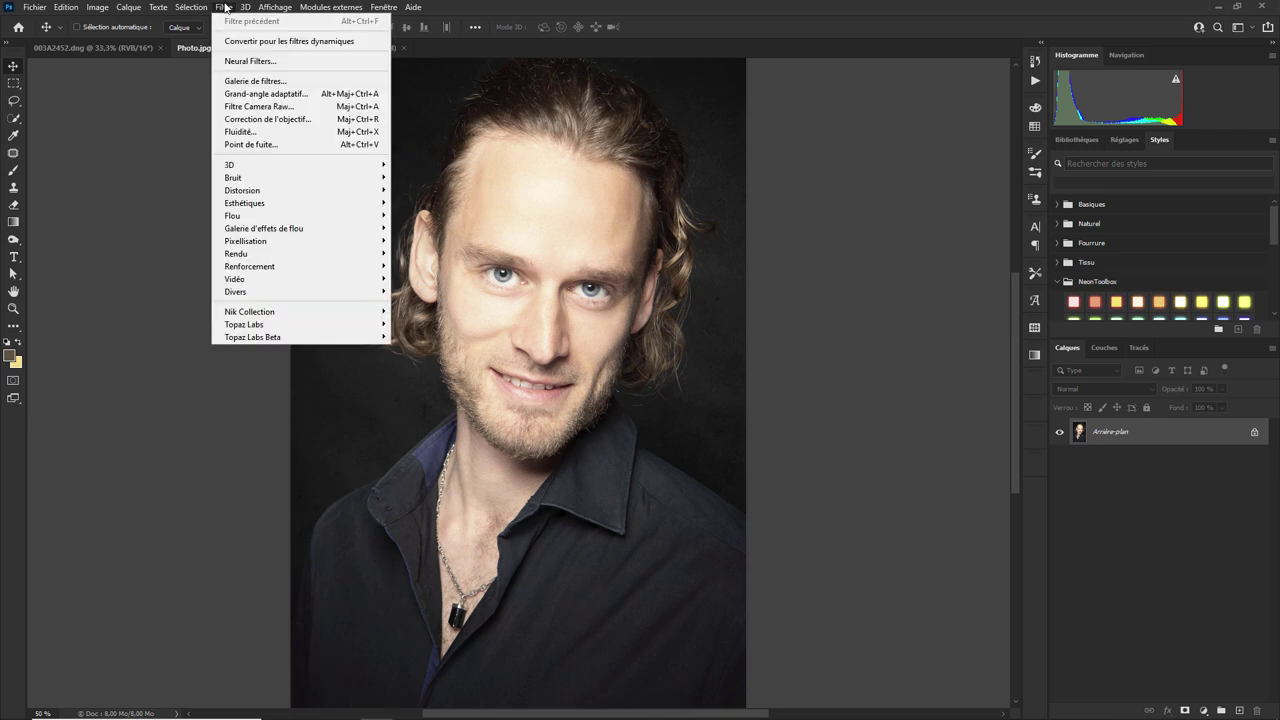
pyautogui.click(249, 61)
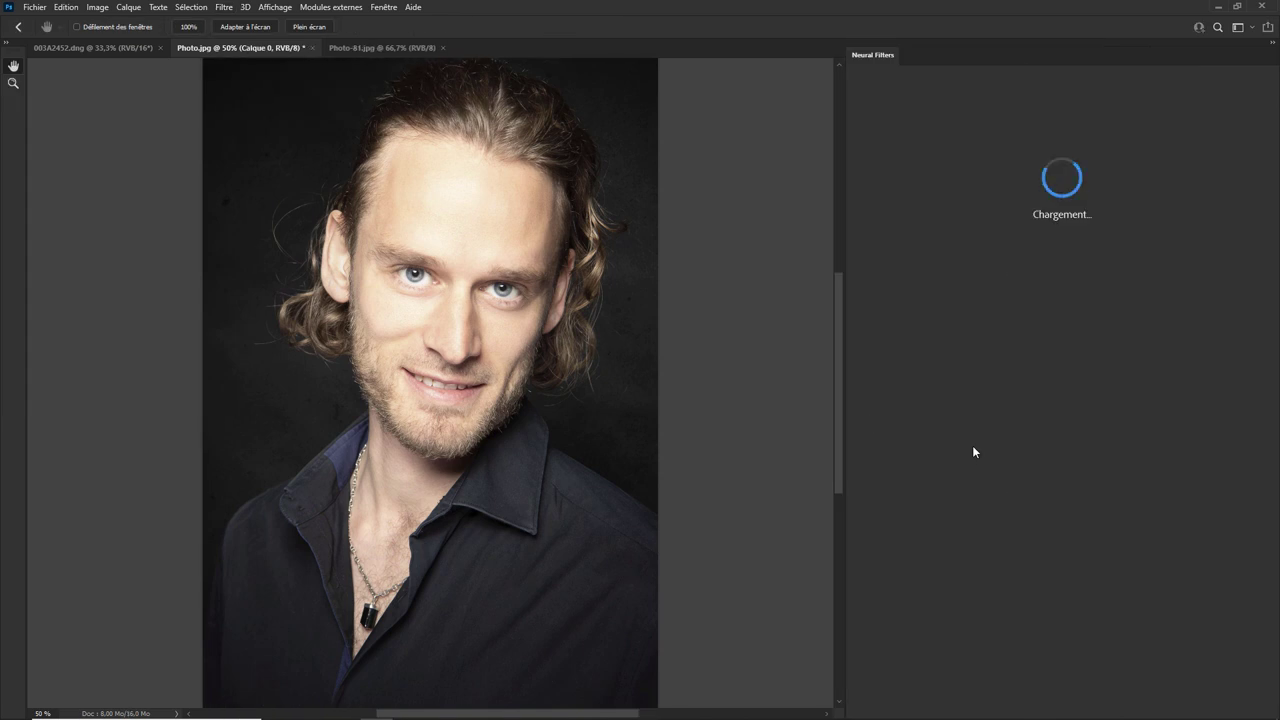
pyautogui.click(999, 272)
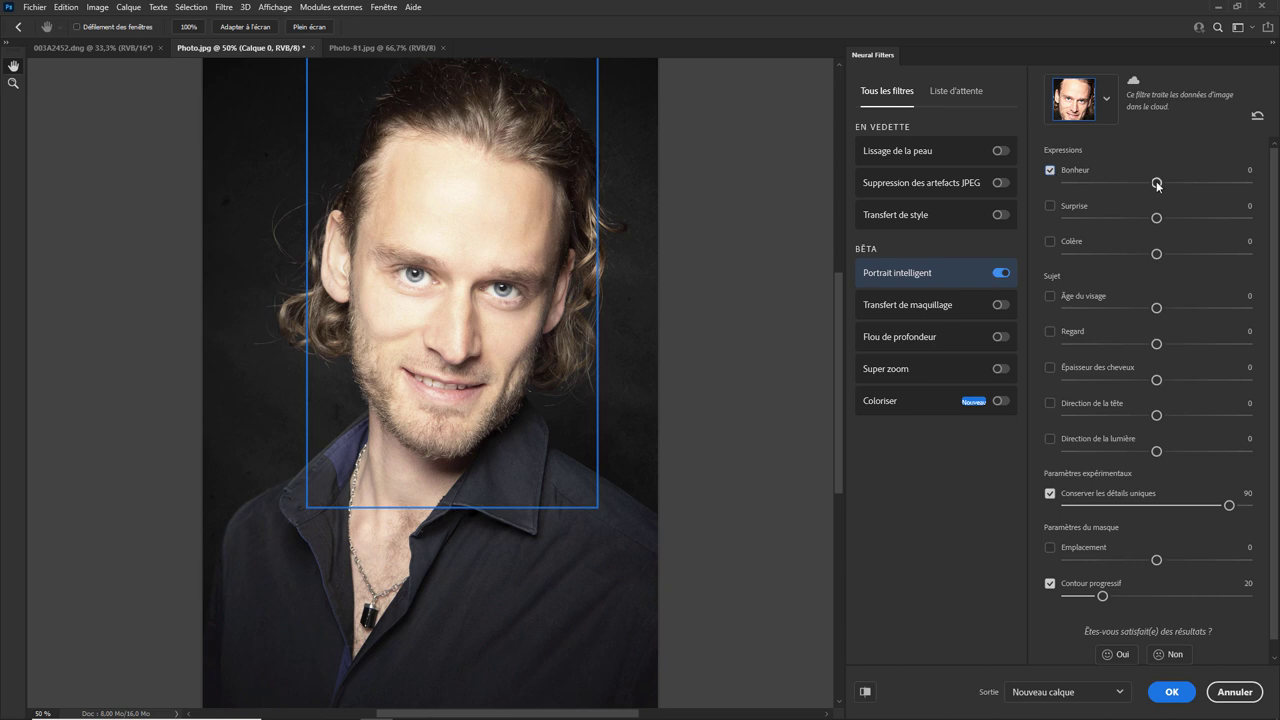
# - Set Bonheur to +23, toggle before/after to compare the smile, then revert to the original expression
pyautogui.moveTo(1157, 183); pyautogui.dragTo(1198, 183)
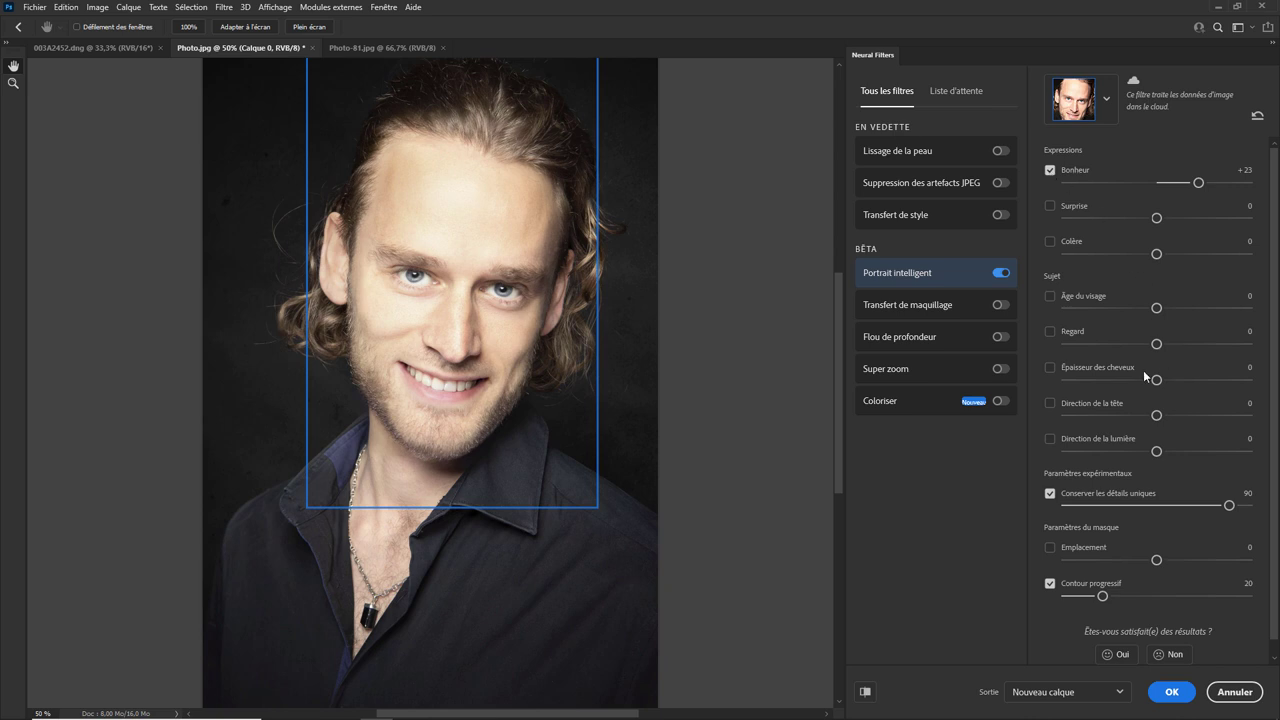
pyautogui.click(867, 690)
pyautogui.click(867, 690)
pyautogui.click(867, 690)
pyautogui.click(867, 690)
pyautogui.click(867, 690)
pyautogui.click(867, 690)
pyautogui.click(867, 690)
pyautogui.click(867, 690)
pyautogui.click(867, 690)
pyautogui.click(867, 690)
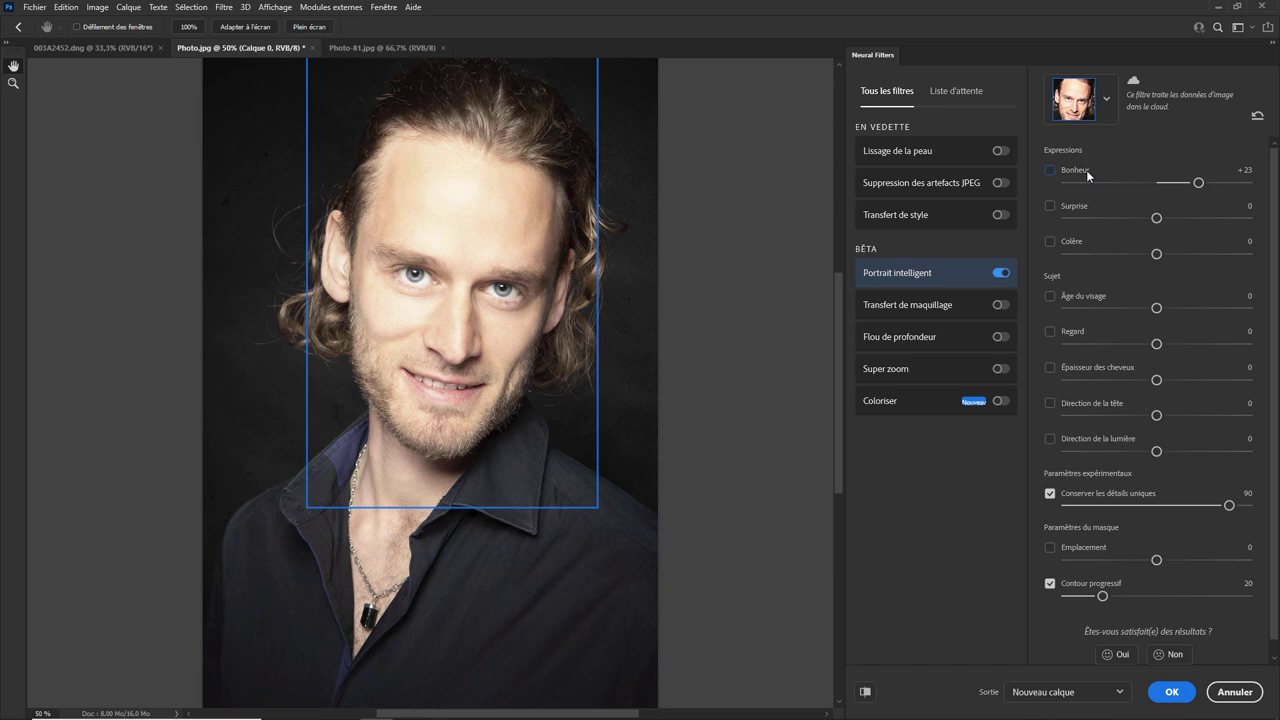
# - Try Colère at +25 and switch it off, then raise Âge du visage to about +36
pyautogui.click(1050, 241)
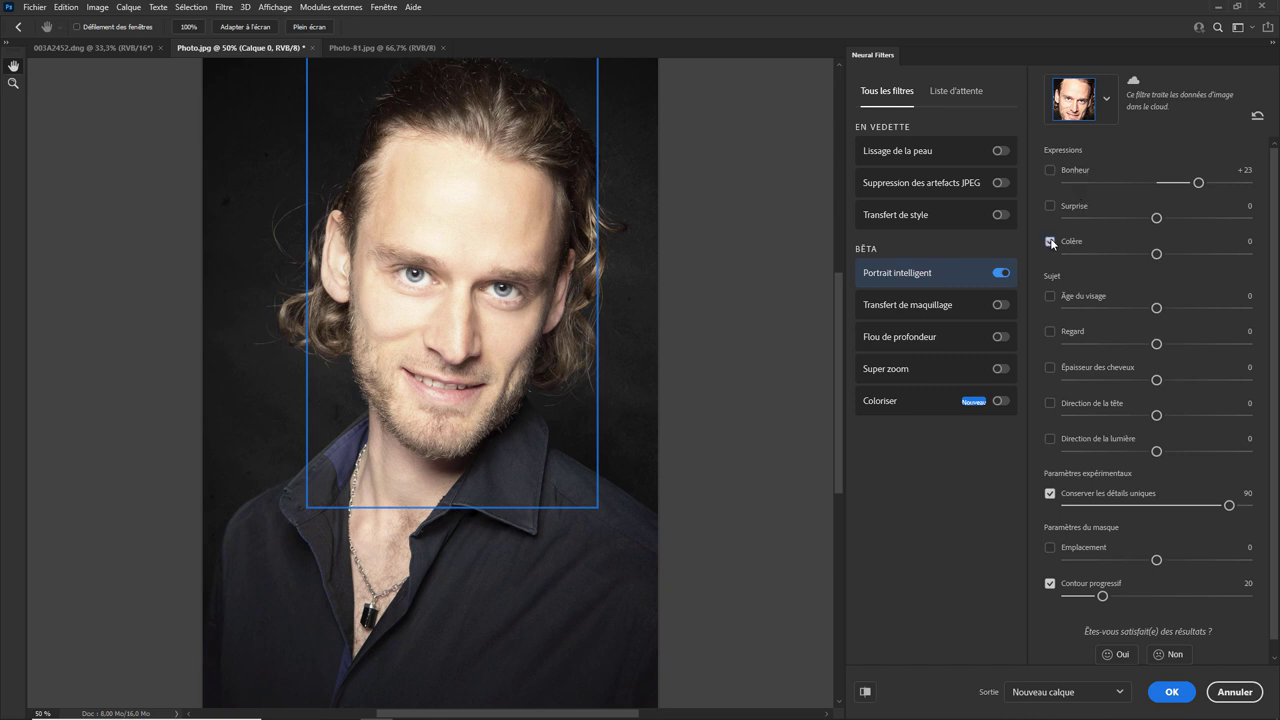
pyautogui.click(1156, 255)
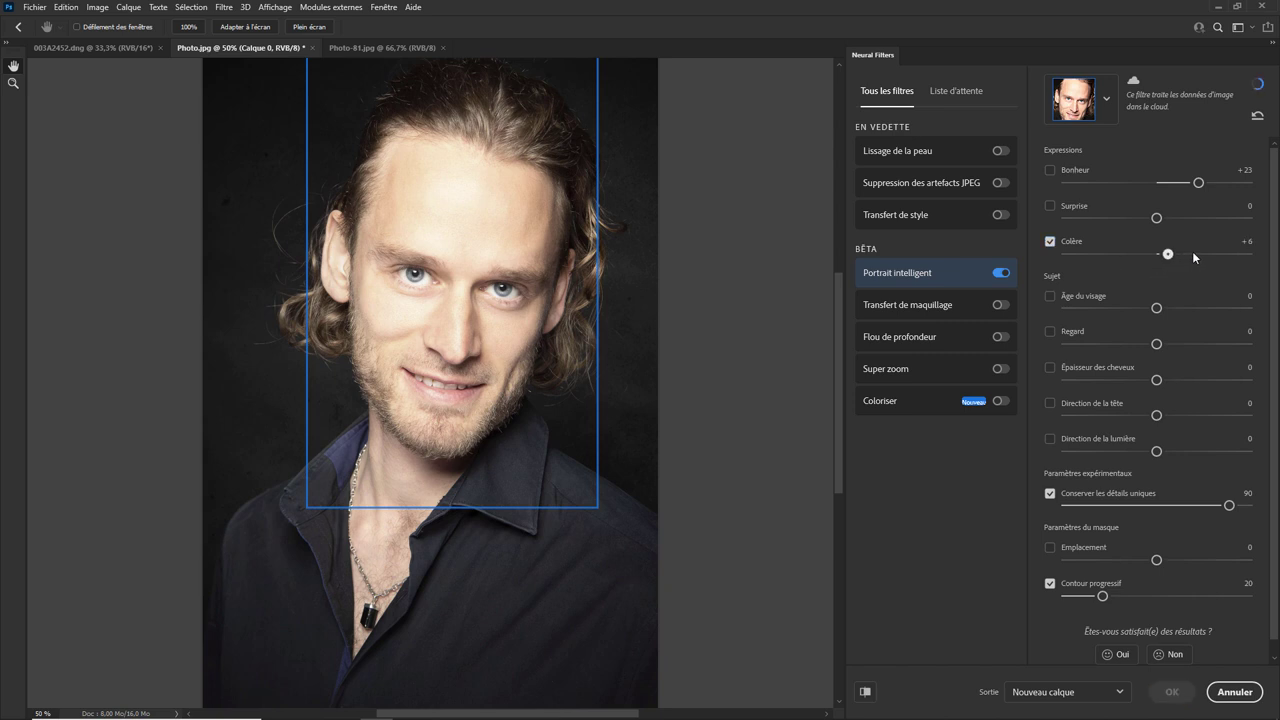
pyautogui.moveTo(1193, 257); pyautogui.dragTo(1205, 256)
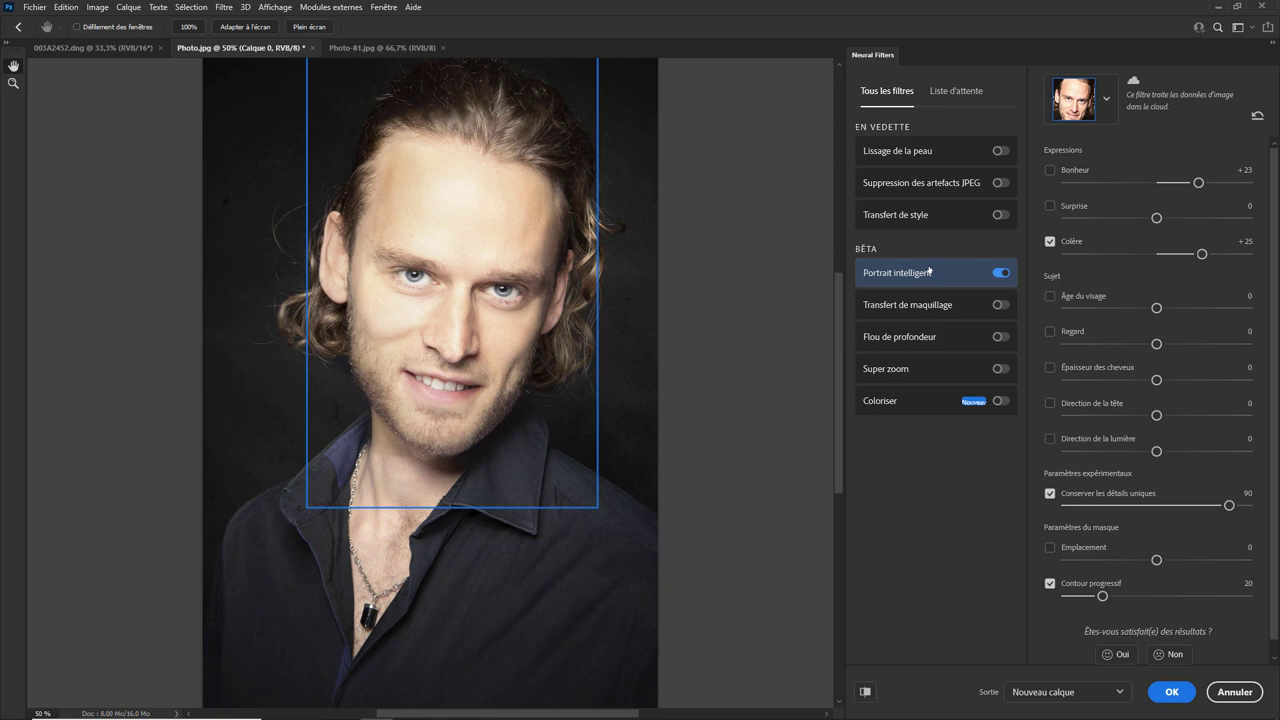
pyautogui.click(1049, 242)
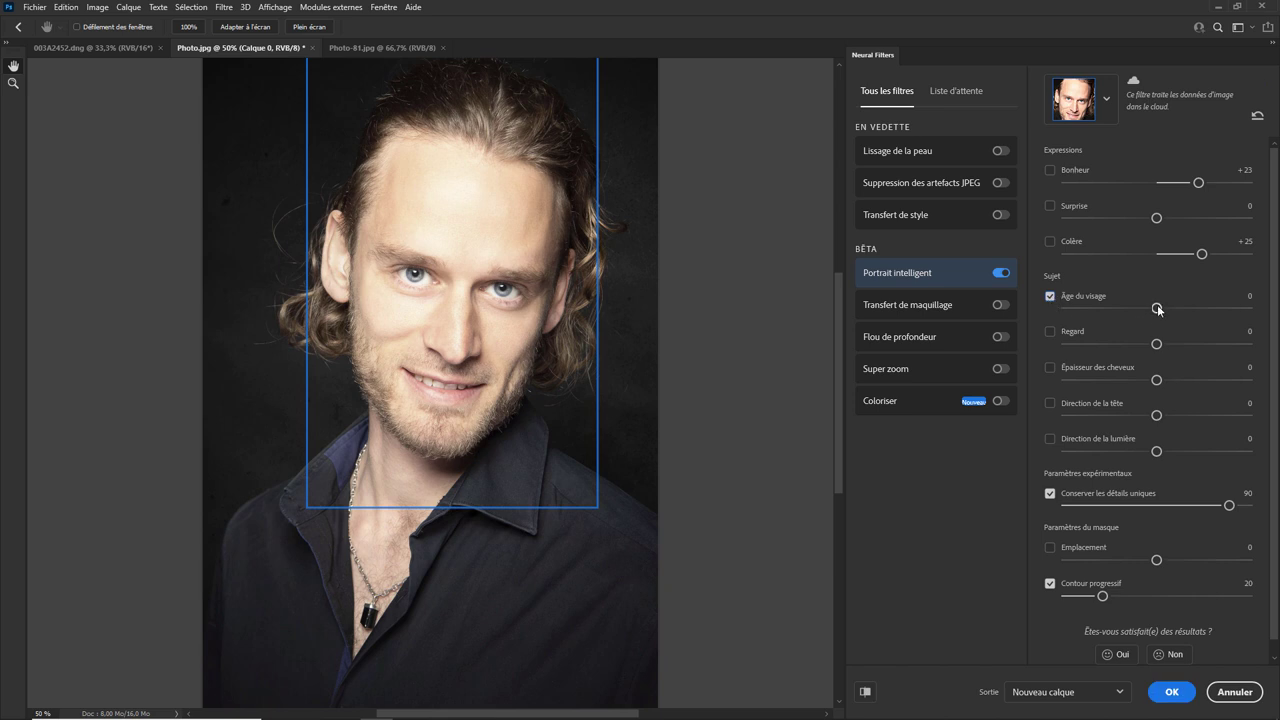
pyautogui.moveTo(1158, 310); pyautogui.dragTo(1222, 308)
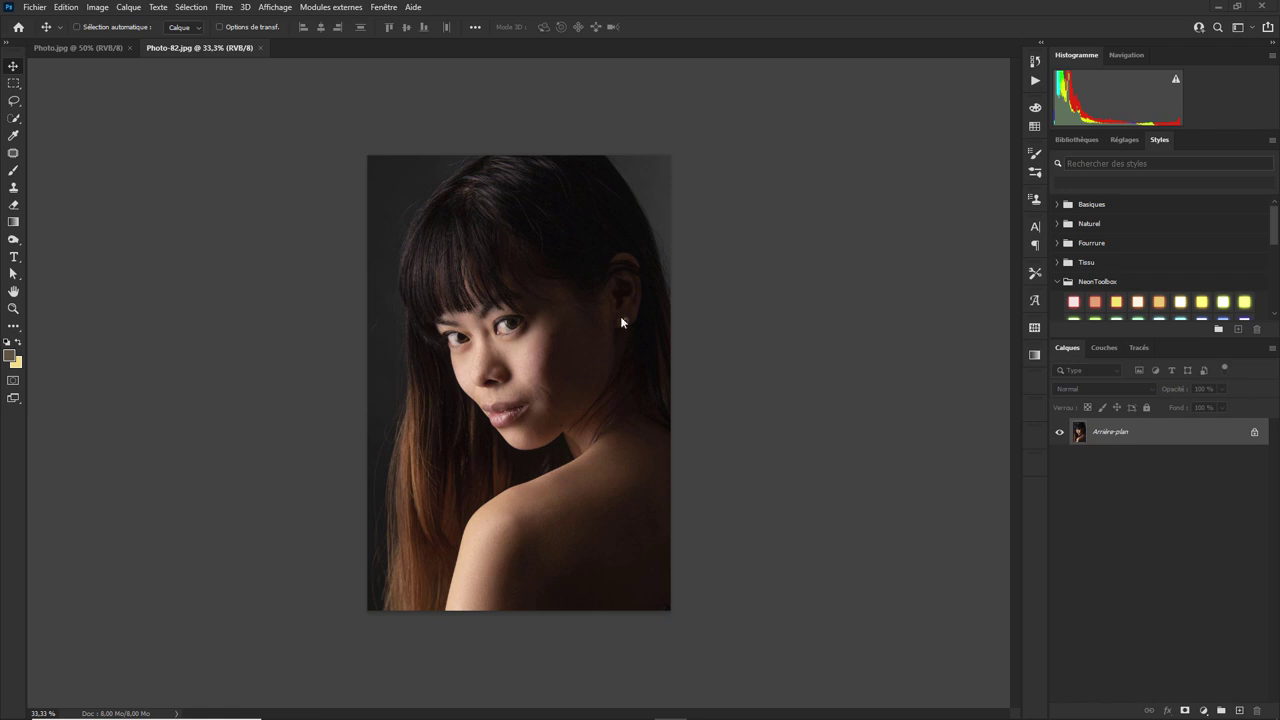
# - Glance at Photo.jpg, return to Photo-82.jpg, and open Neural Filters on it
pyautogui.click(100, 50)
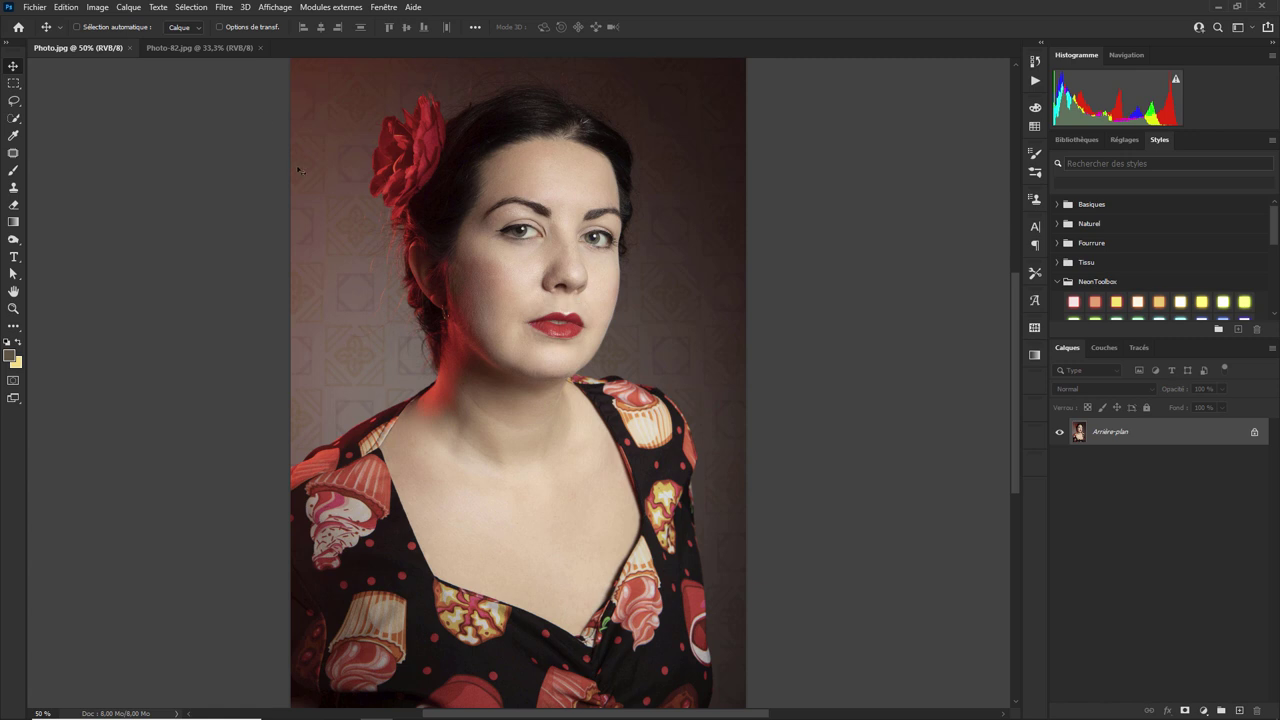
pyautogui.click(204, 50)
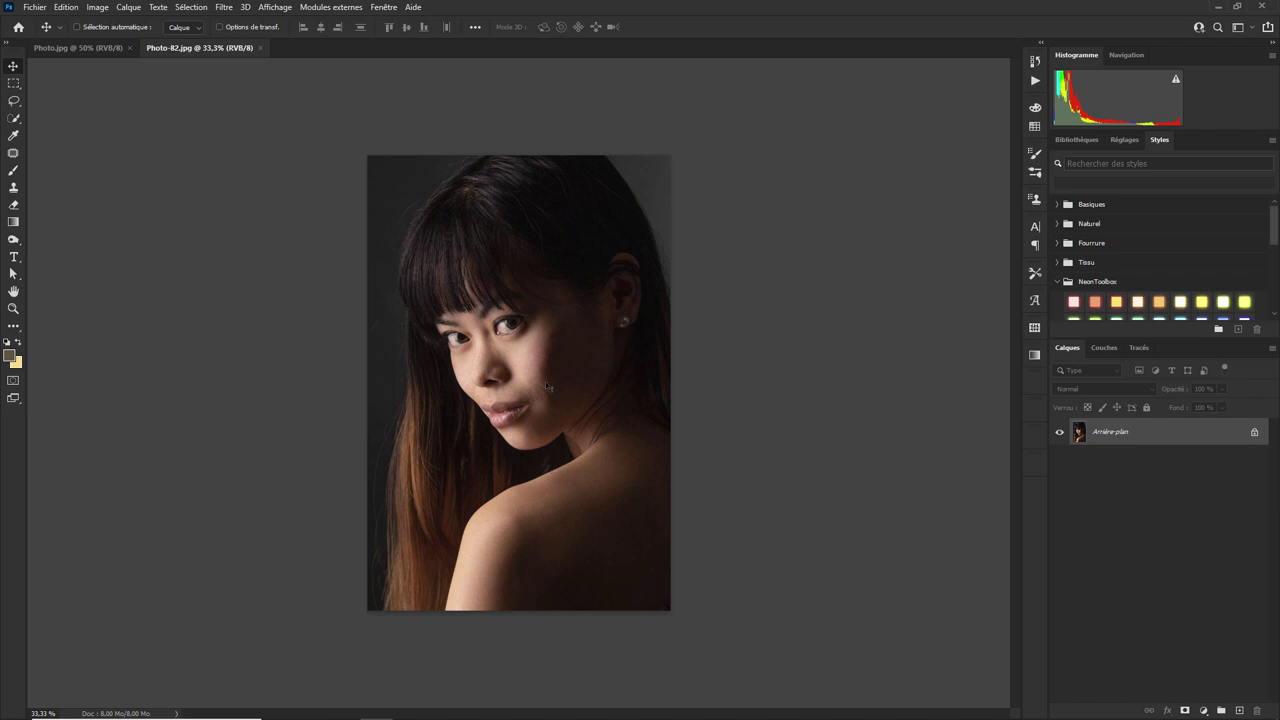
pyautogui.click(222, 9)
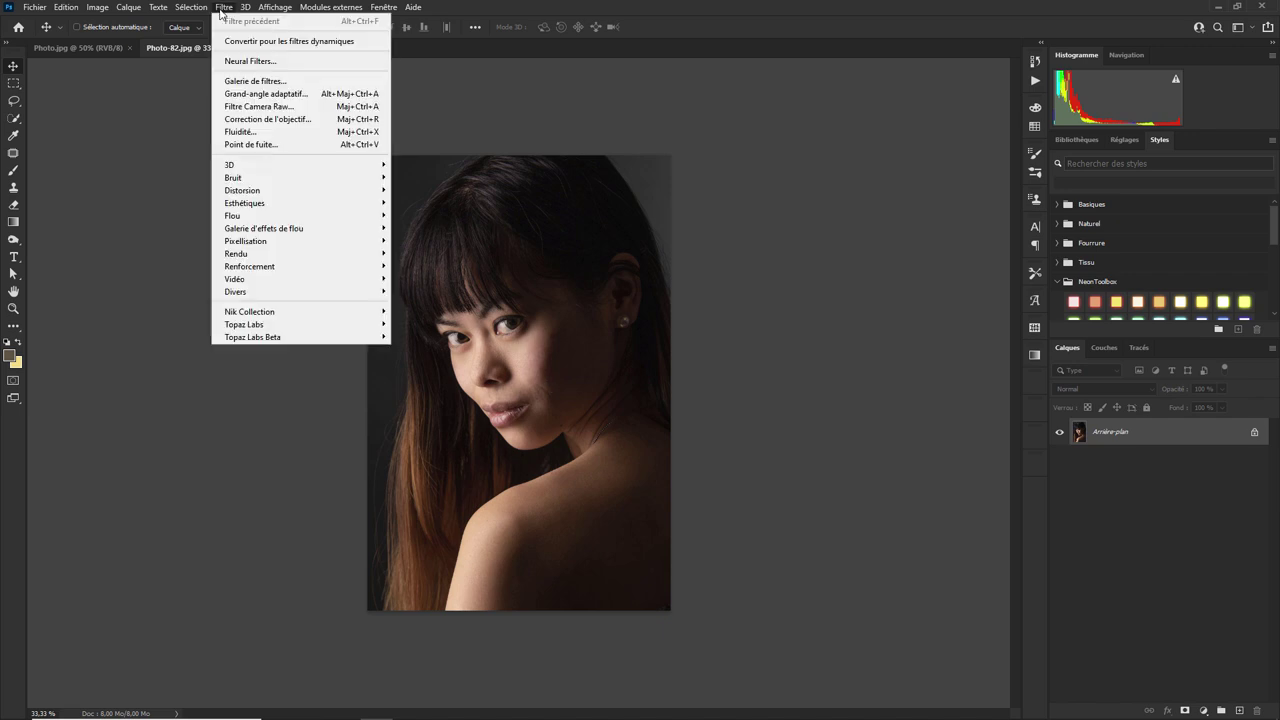
pyautogui.click(268, 62)
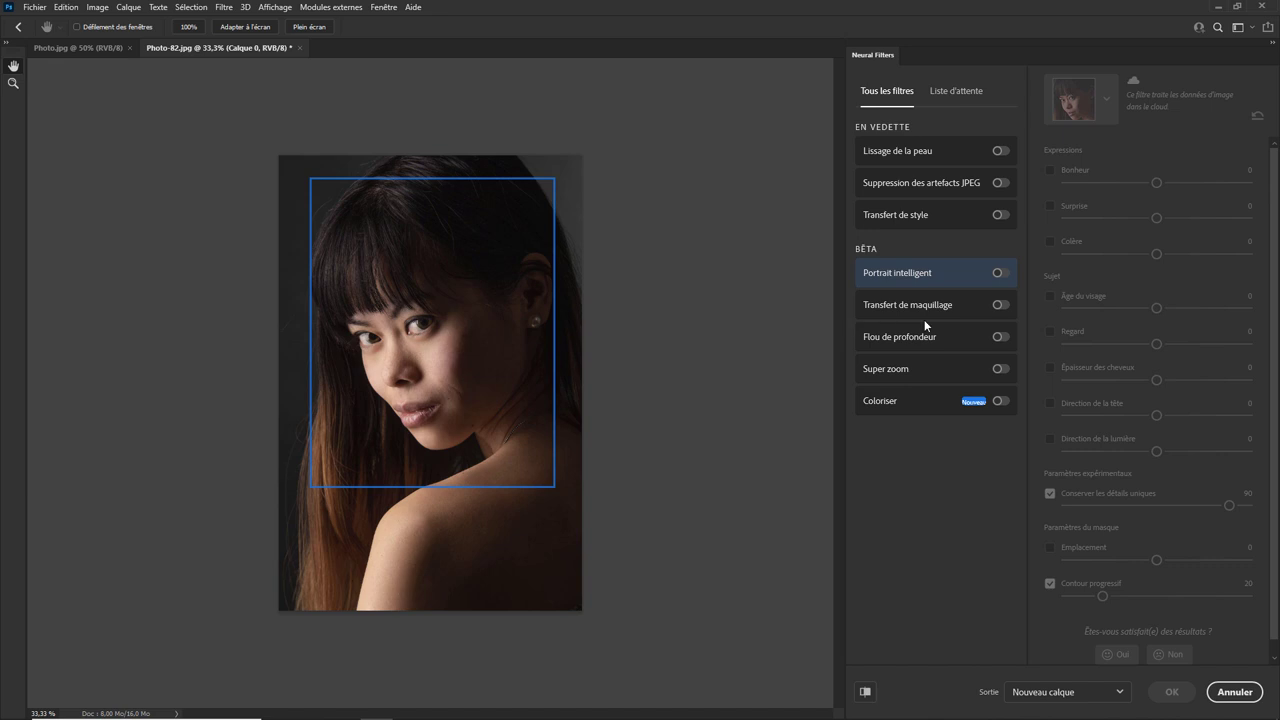
# - Enable Transfert de maquillage with Photo.jpg as the reference image
pyautogui.click(995, 306)
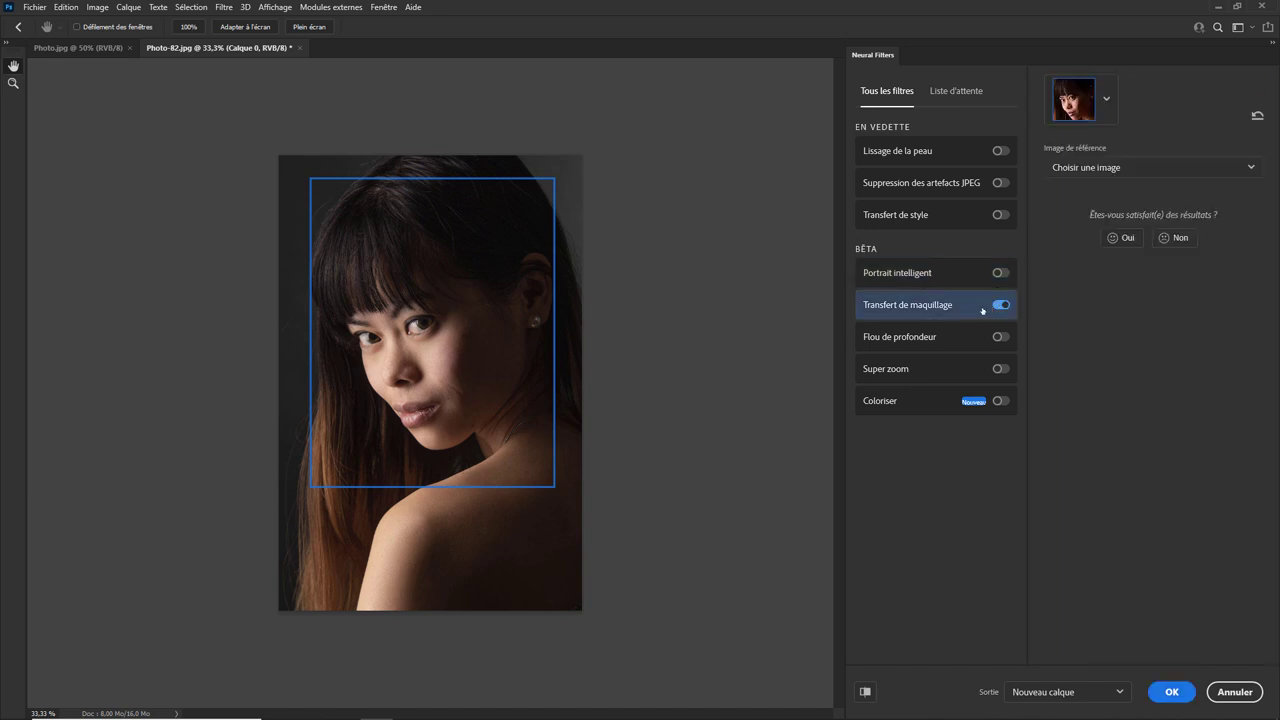
pyautogui.click(1248, 172)
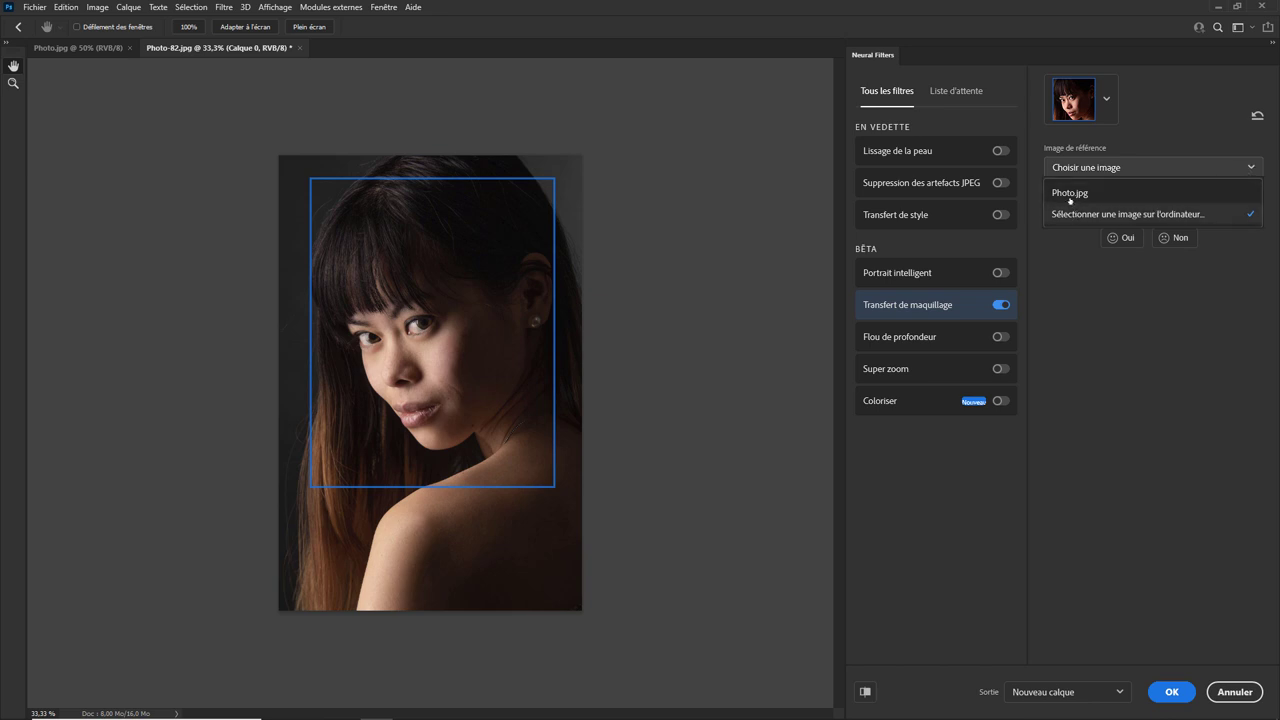
pyautogui.click(1069, 194)
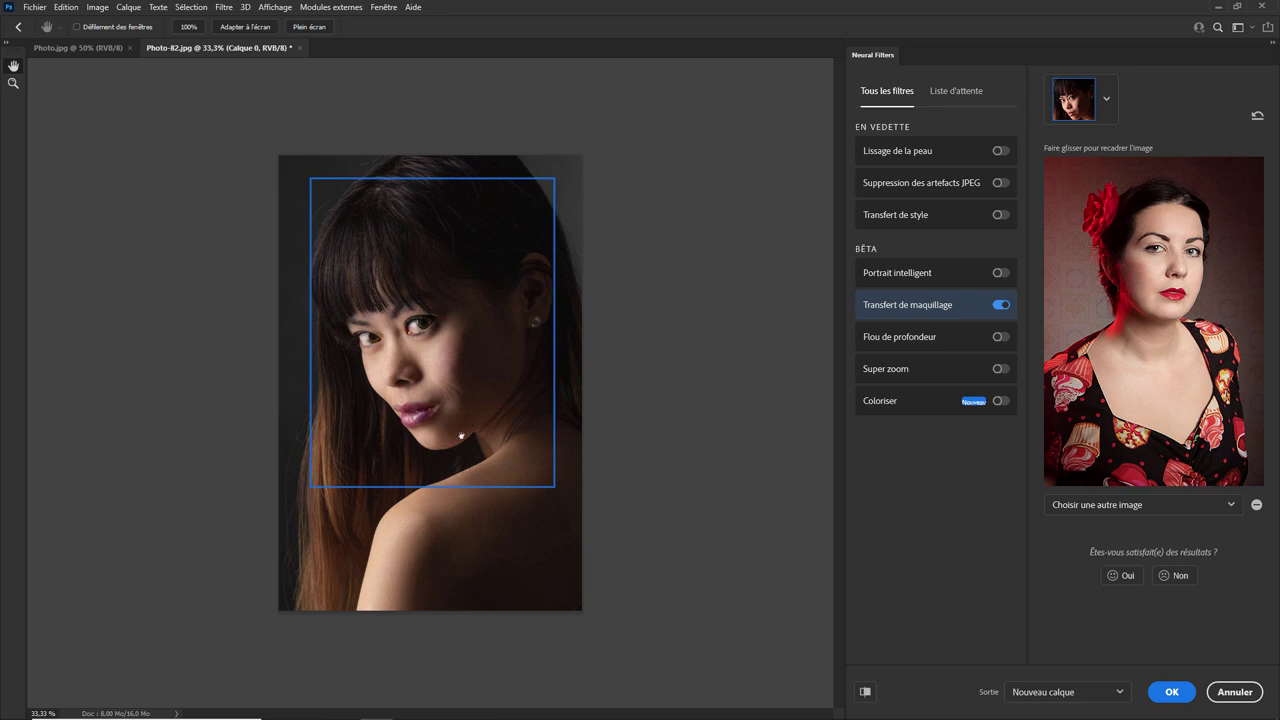
# - Zoom to 200% on the woman's face and toggle the preview to compare makeup with the original
pyautogui.scroll(1, 461, 436)
pyautogui.scroll(2, 461, 436)
pyautogui.scroll(2, 461, 436)
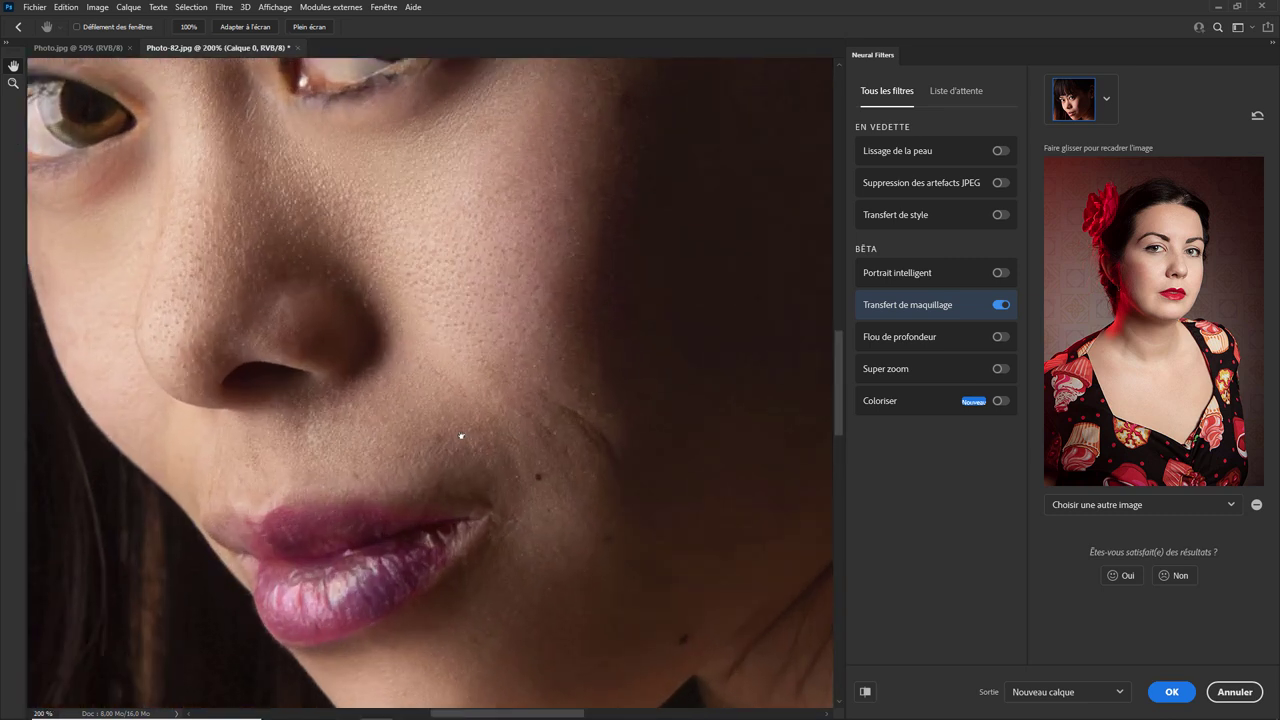
pyautogui.moveTo(362, 557); pyautogui.dragTo(496, 487)
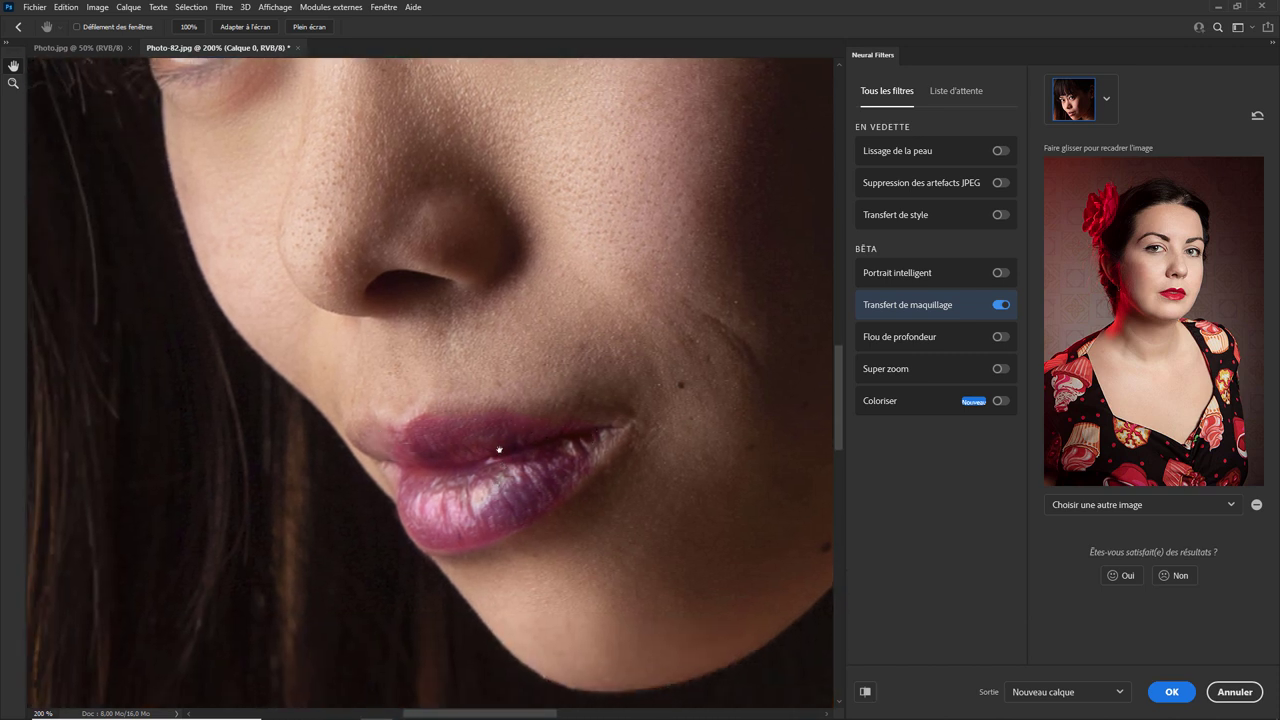
pyautogui.moveTo(423, 180); pyautogui.dragTo(430, 536)
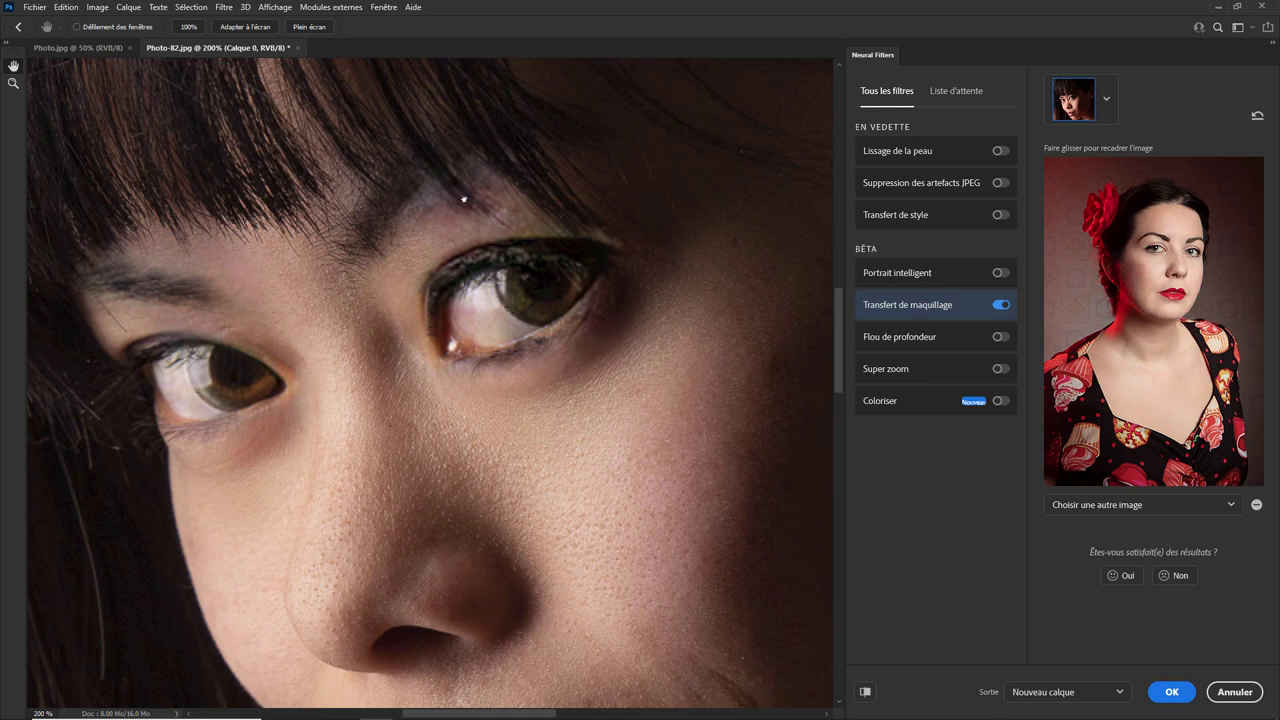
pyautogui.click(866, 691)
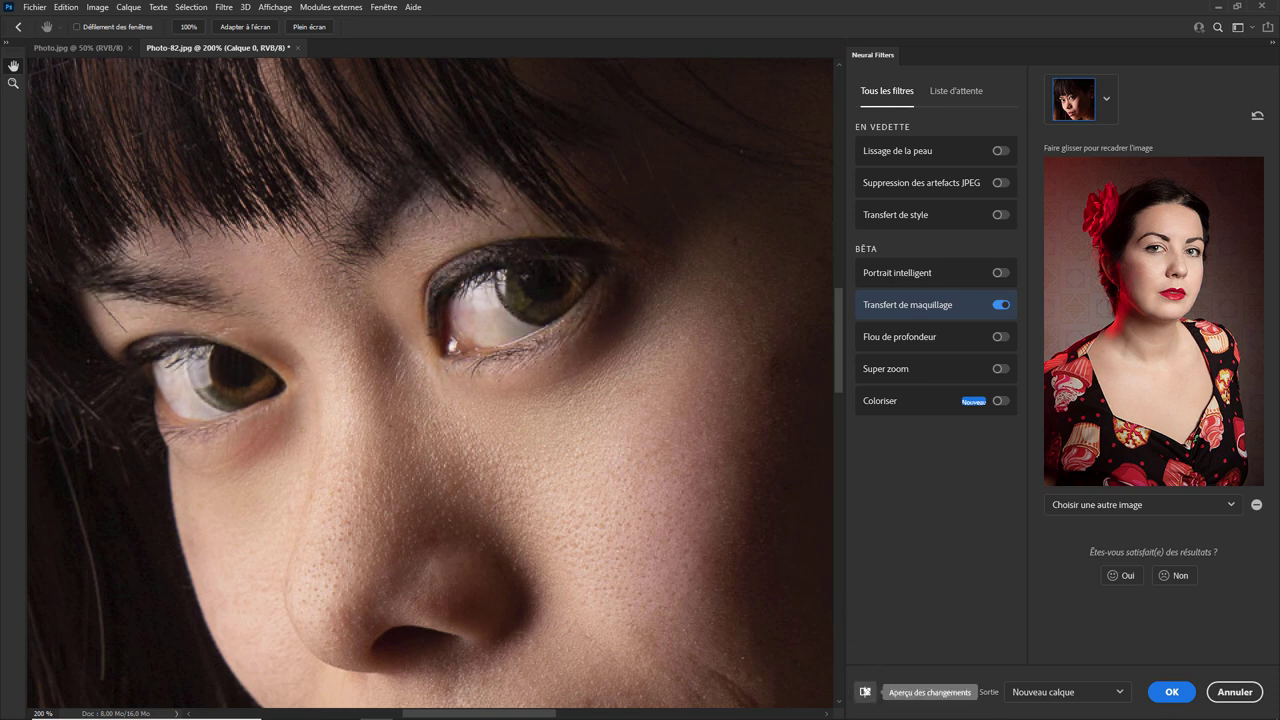
pyautogui.click(866, 691)
pyautogui.click(866, 691)
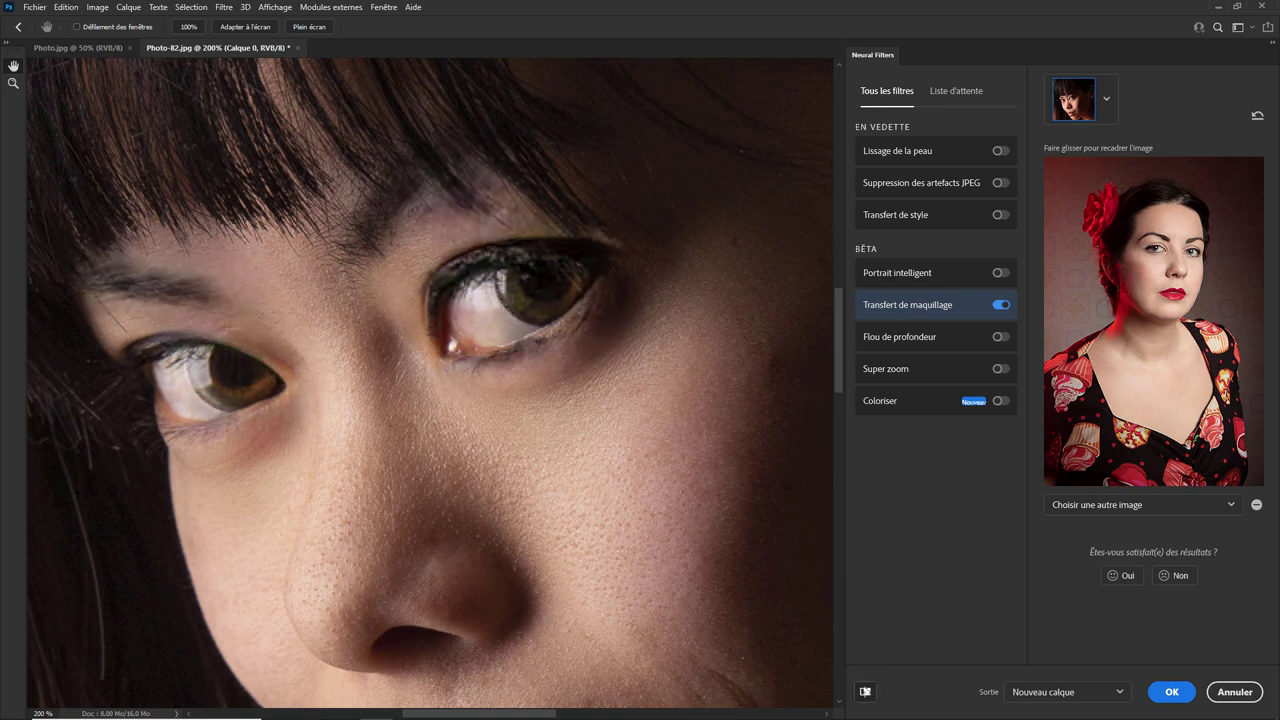
pyautogui.click(866, 691)
pyautogui.click(866, 691)
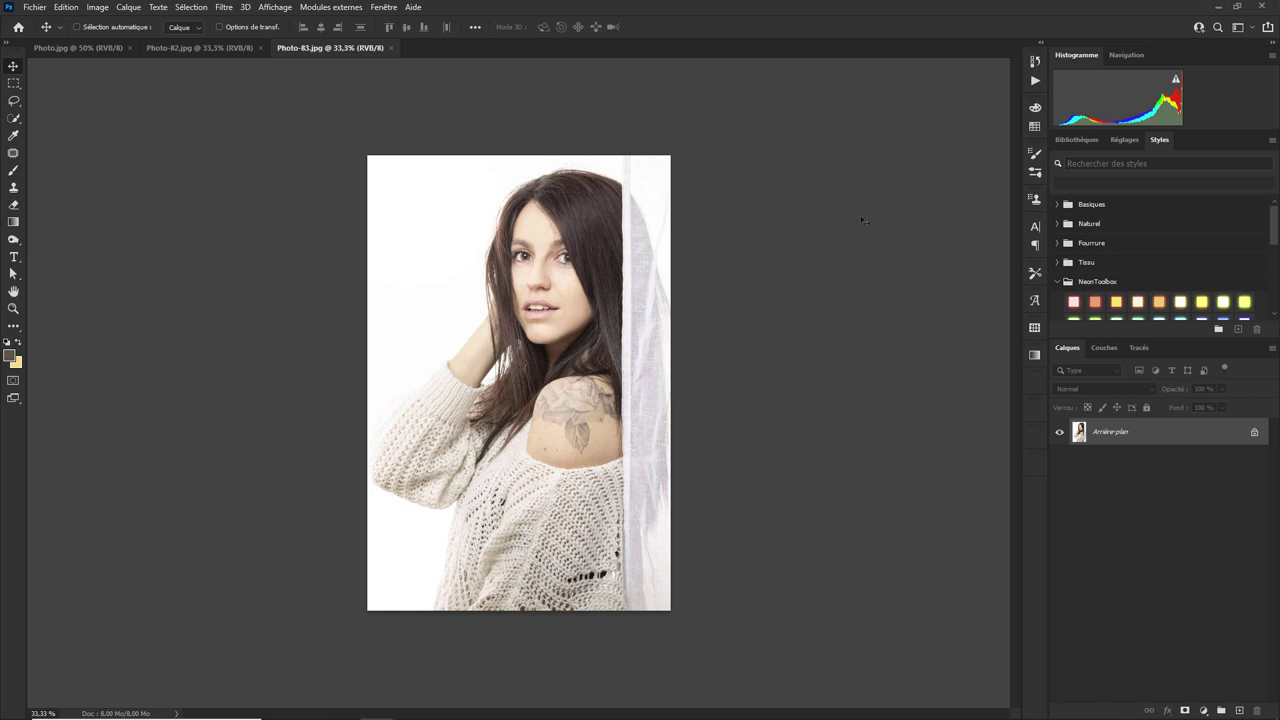
# - Zoom to 66.7% and turn on Neural Filters' Transfert de maquillage with Photo.jpg as reference
pyautogui.hotkey('ctrl', '+')
pyautogui.hotkey('ctrl', '+')
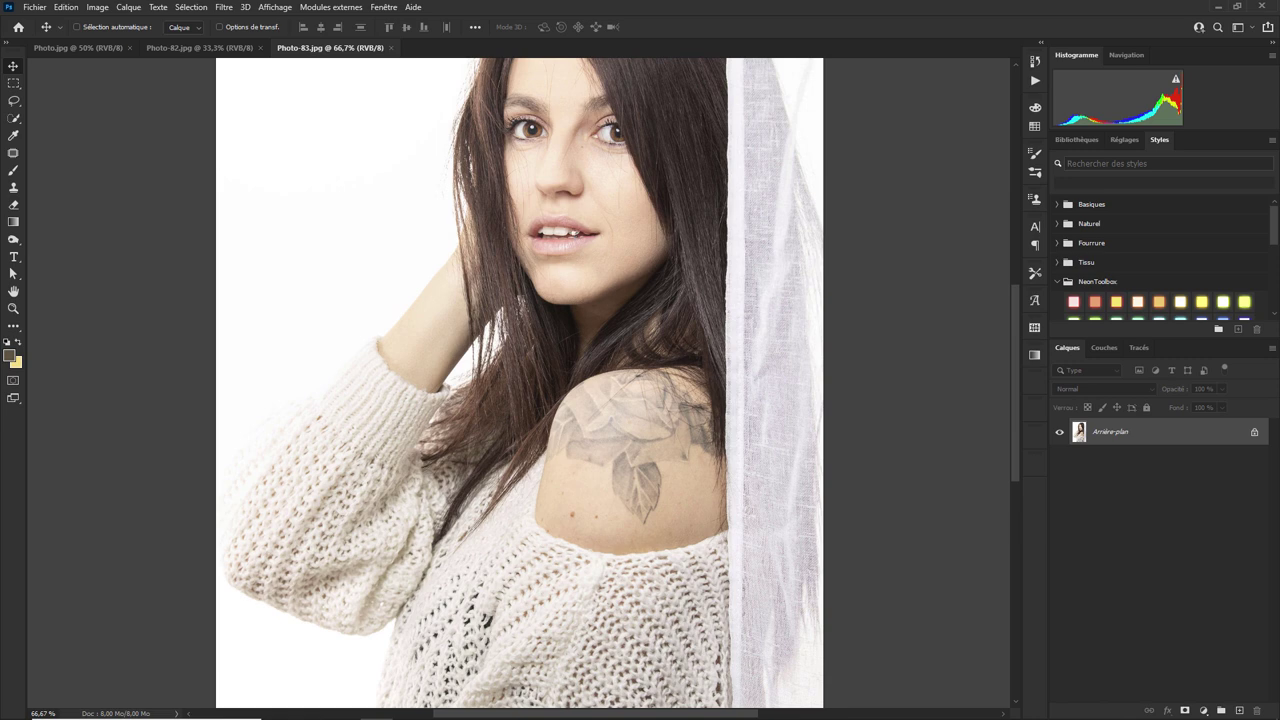
pyautogui.hscroll(2, 470, 190)
pyautogui.scroll(1, 380, 160)
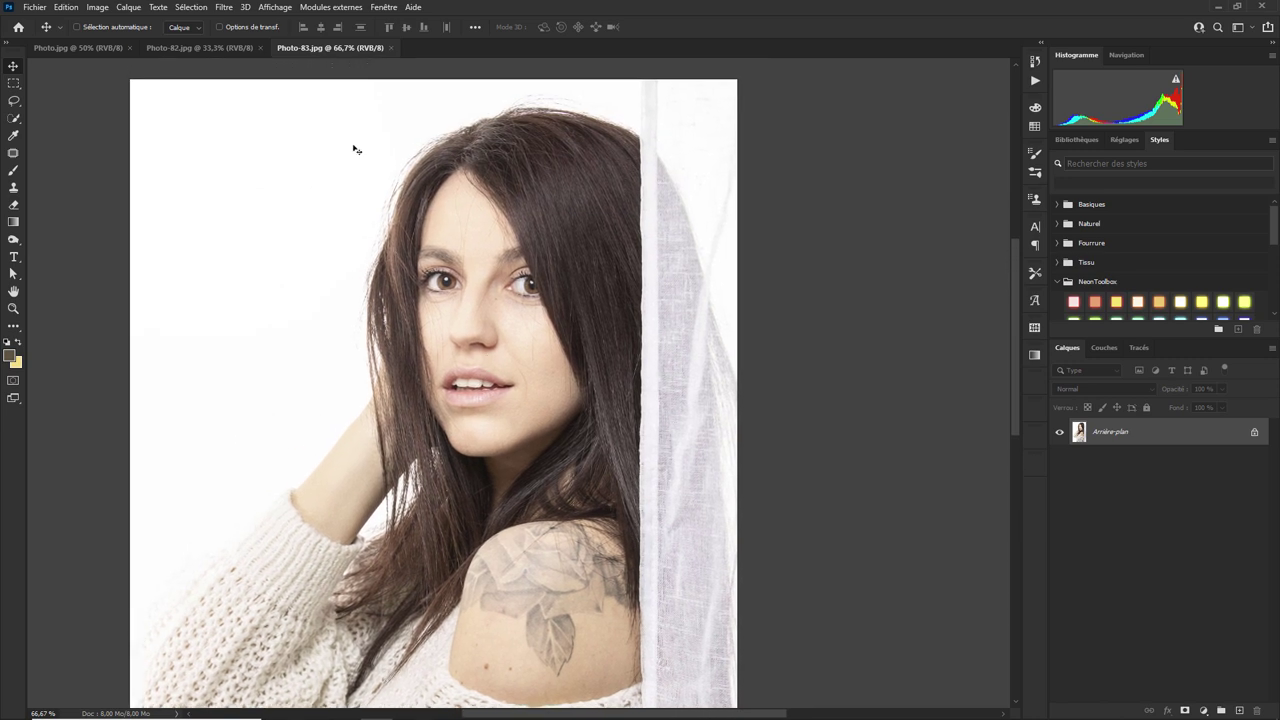
pyautogui.click(224, 7)
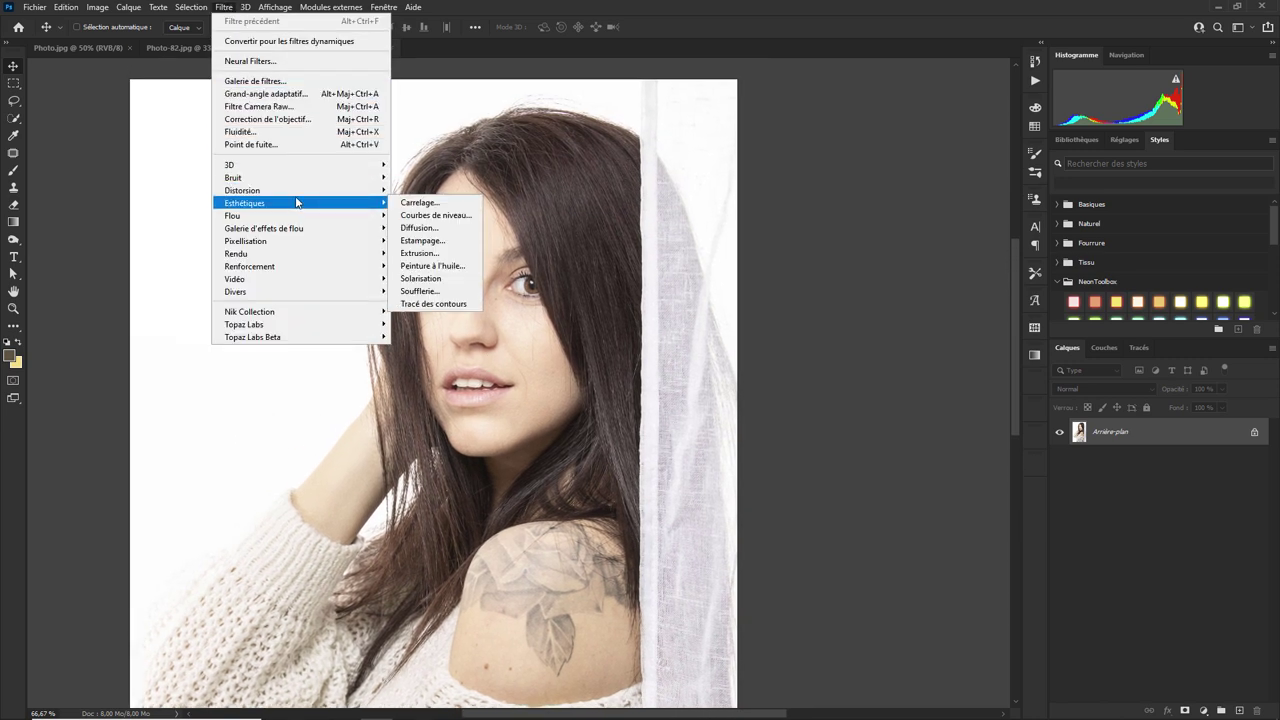
pyautogui.click(287, 64)
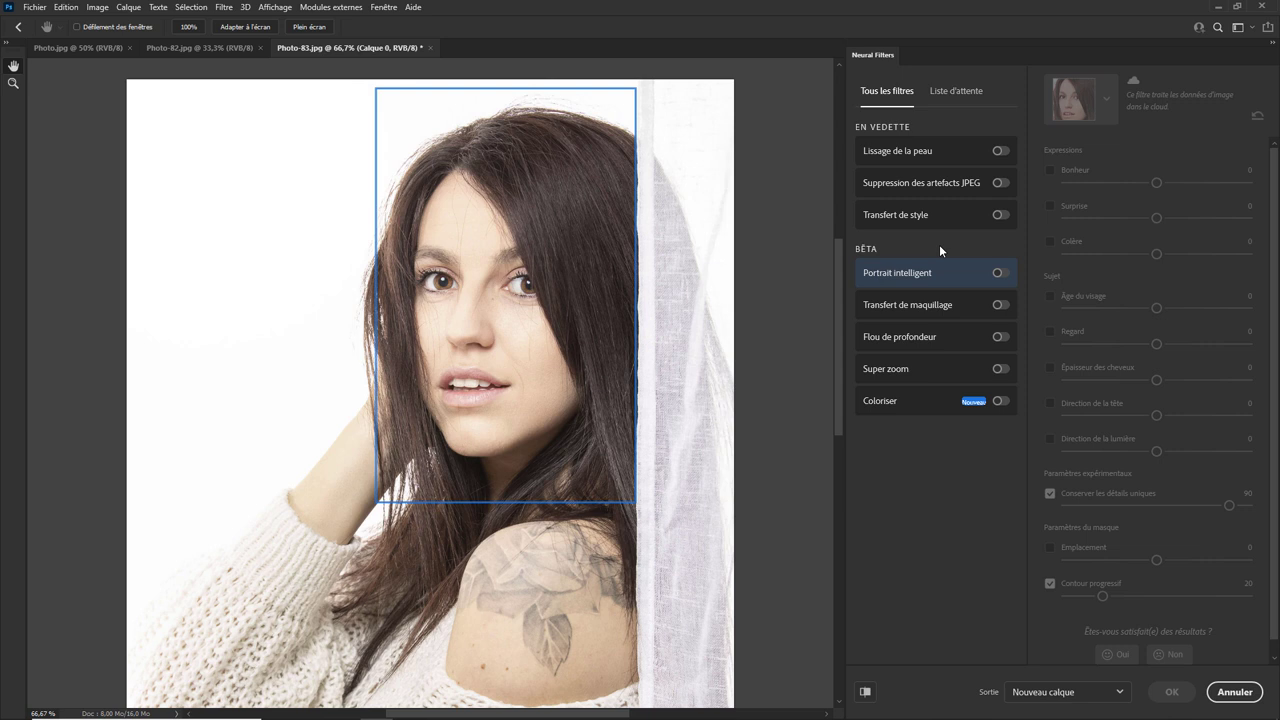
pyautogui.click(1001, 304)
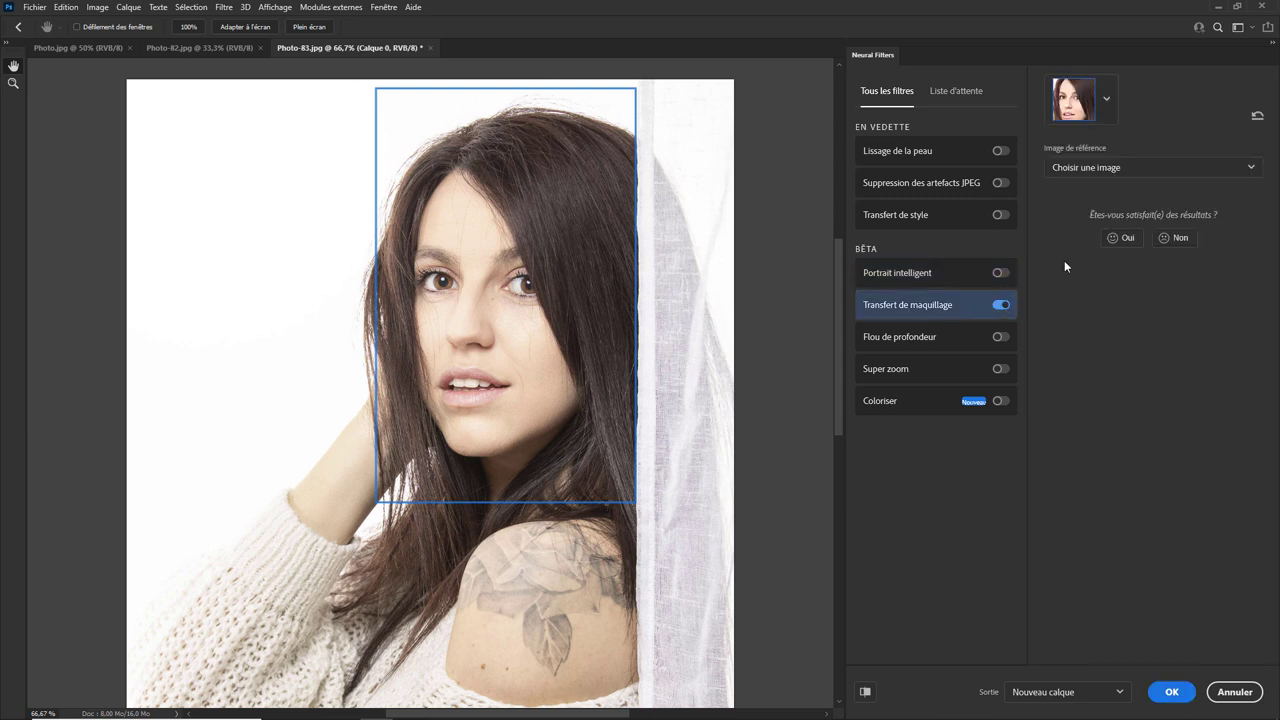
pyautogui.click(1175, 170)
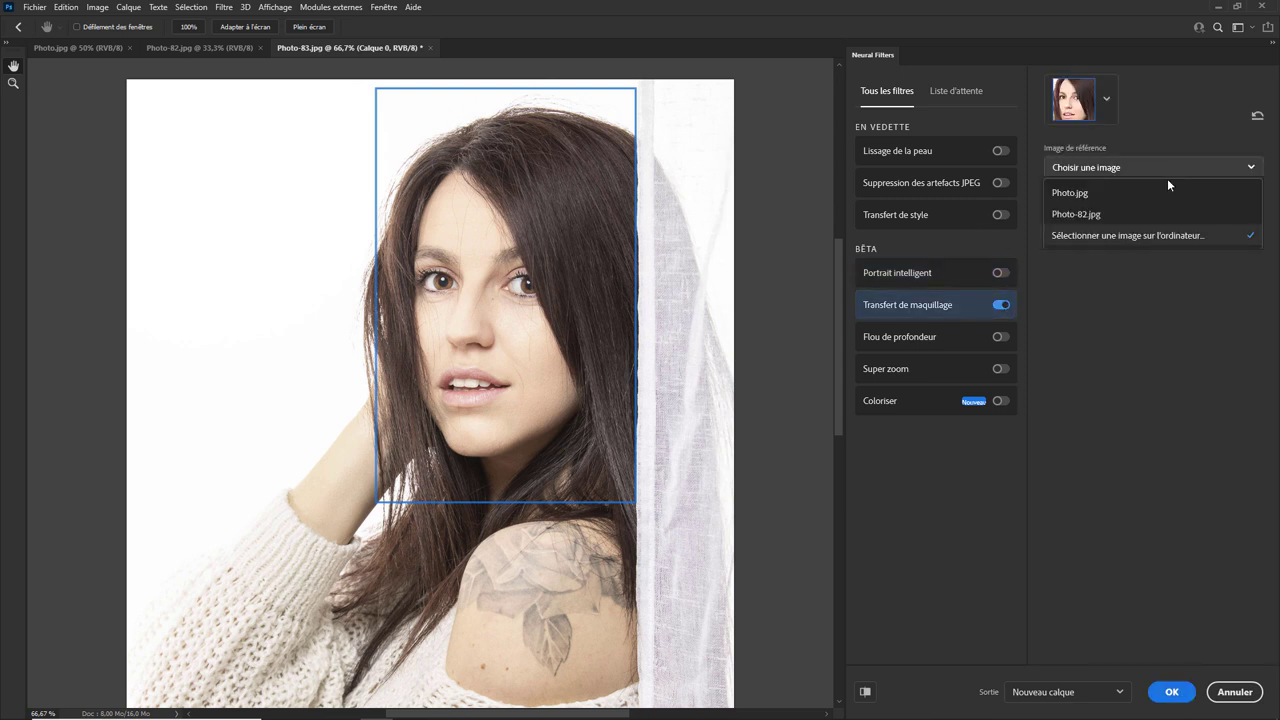
pyautogui.click(1115, 200)
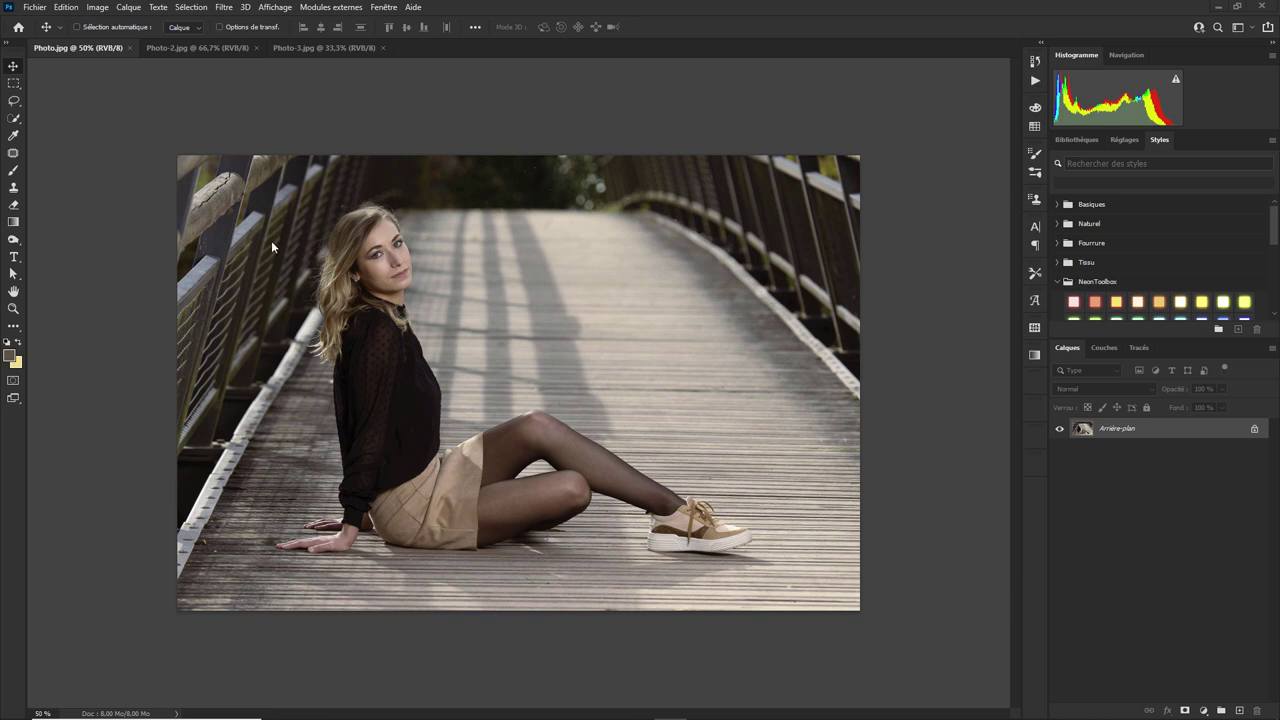
# - Open Filtre > Neural Filters on the footbridge photo and enable Flou de profondeur
pyautogui.click(224, 7)
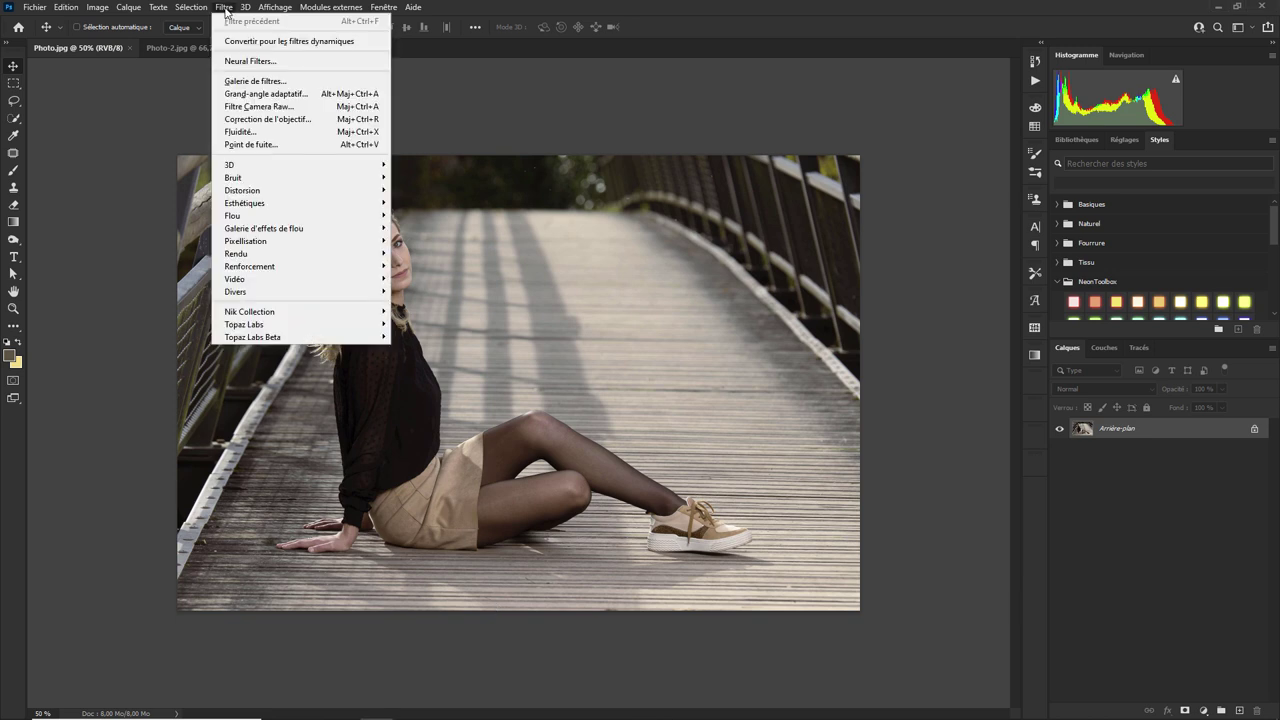
pyautogui.click(266, 62)
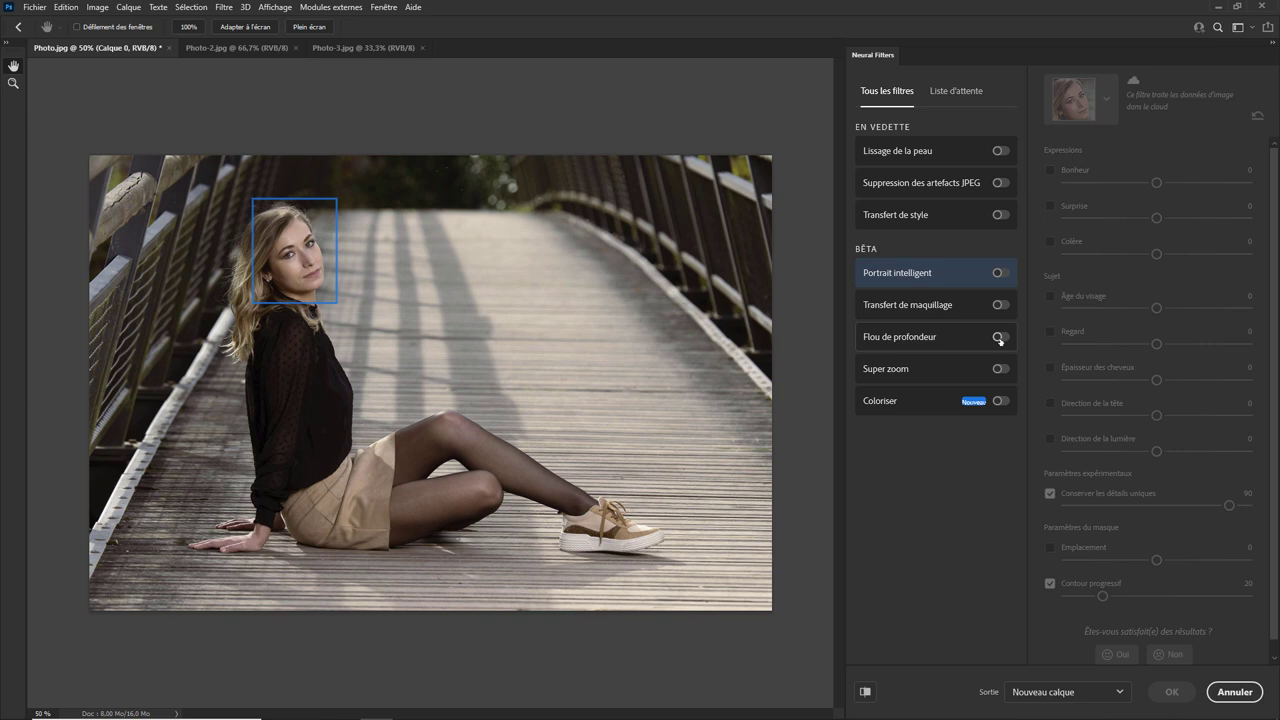
pyautogui.click(1000, 338)
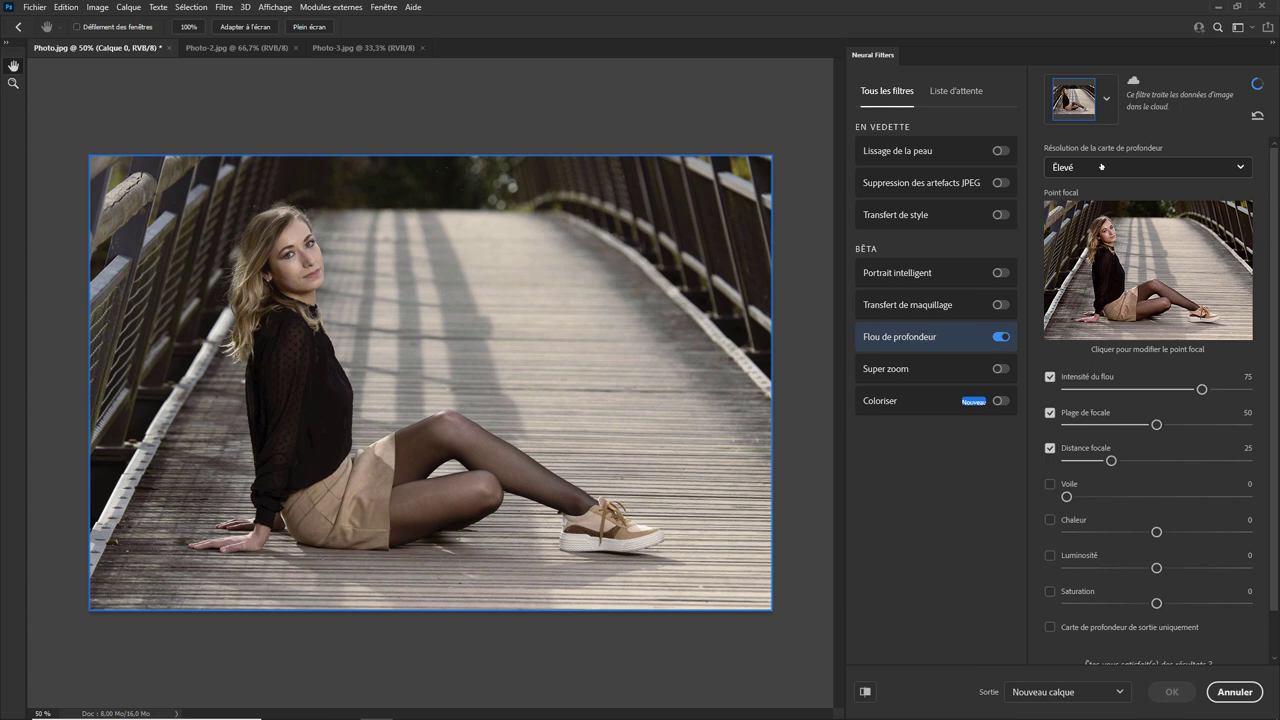
# - Keep the Flou de profondeur depth map resolution at Élevé
pyautogui.click(1080, 167)
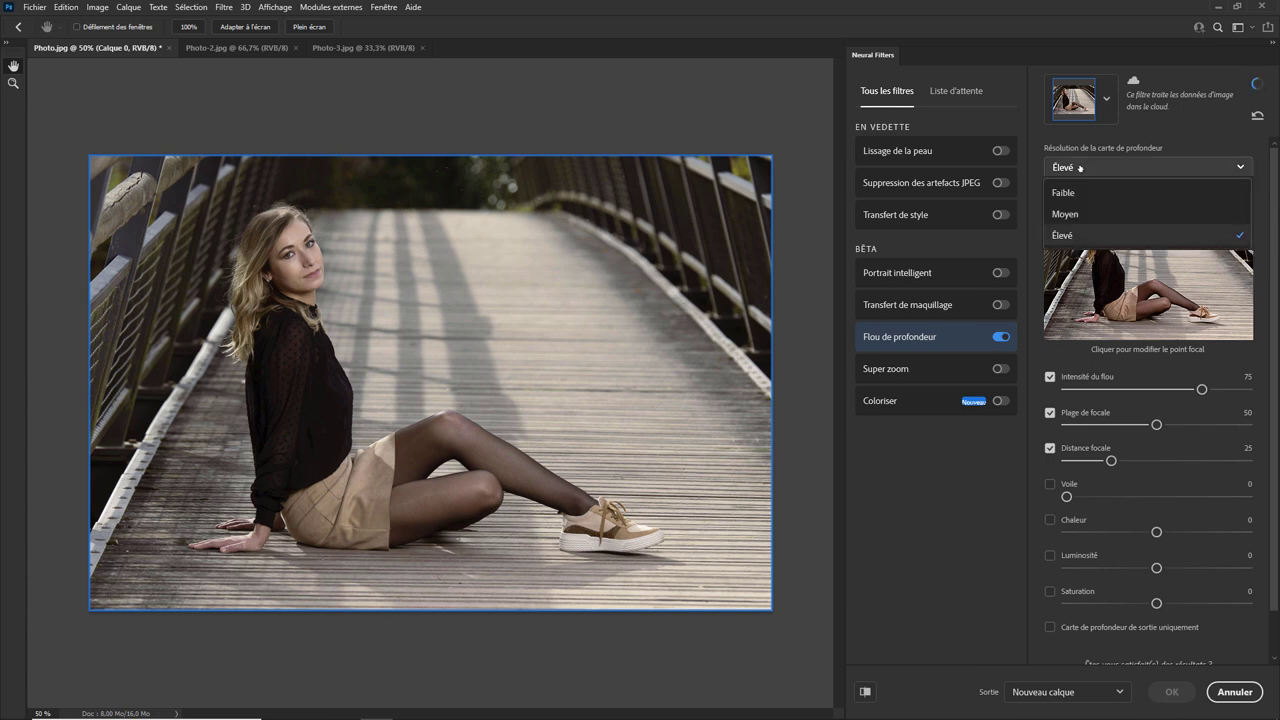
pyautogui.click(1080, 167)
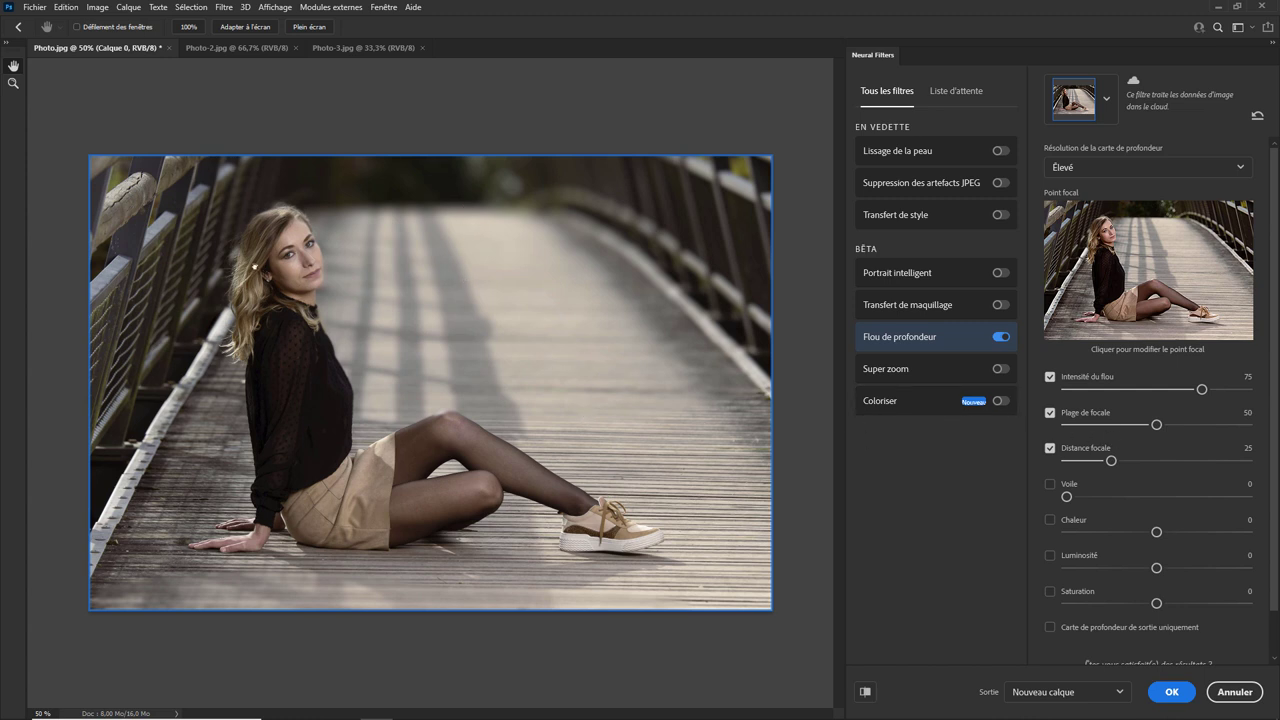
pyautogui.click(1050, 628)
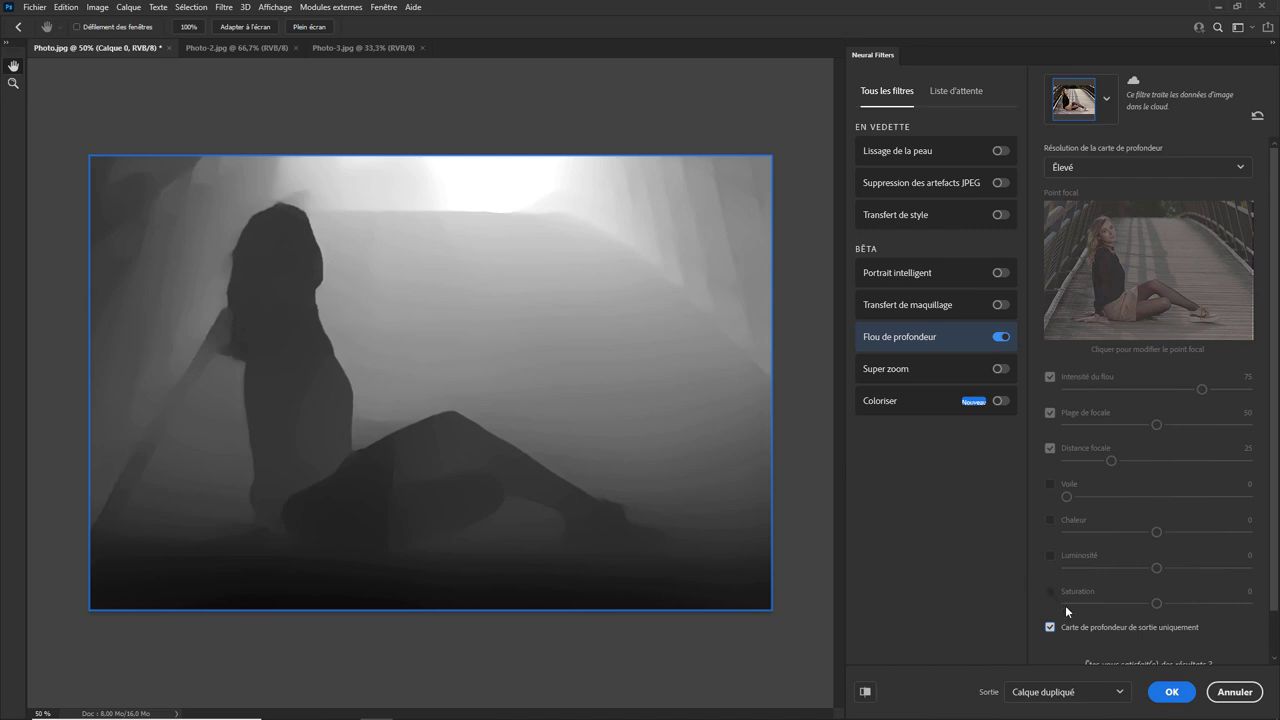
pyautogui.click(1049, 627)
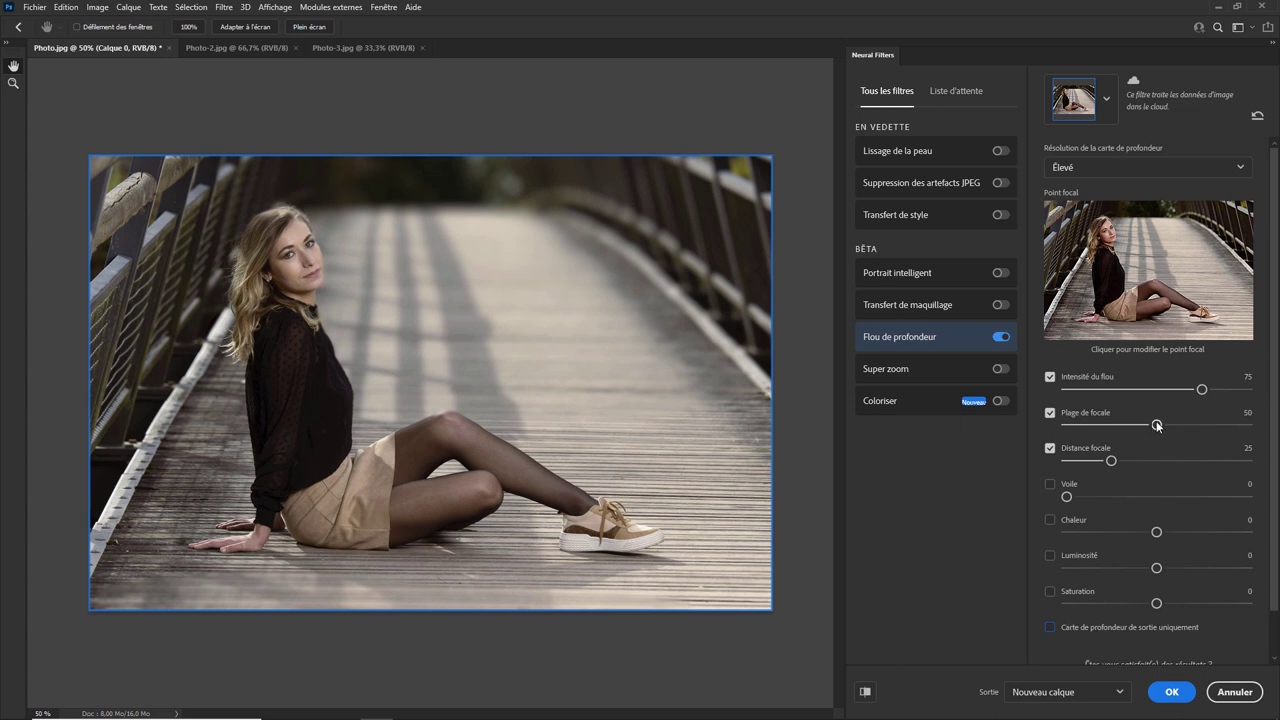
# - Drag Plage de focale up to 100 in the Flou de profondeur settings
pyautogui.moveTo(1156, 425); pyautogui.dragTo(1262, 428)
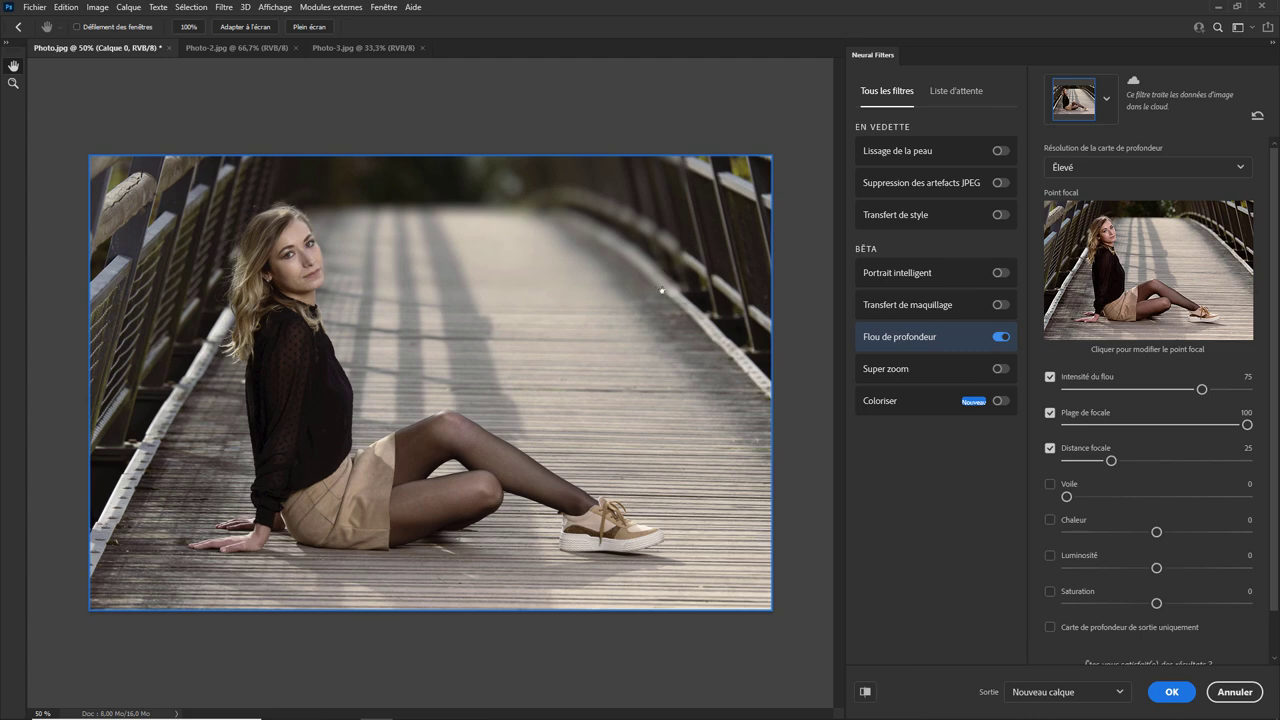
pyautogui.hotkey('ctrl', '1')
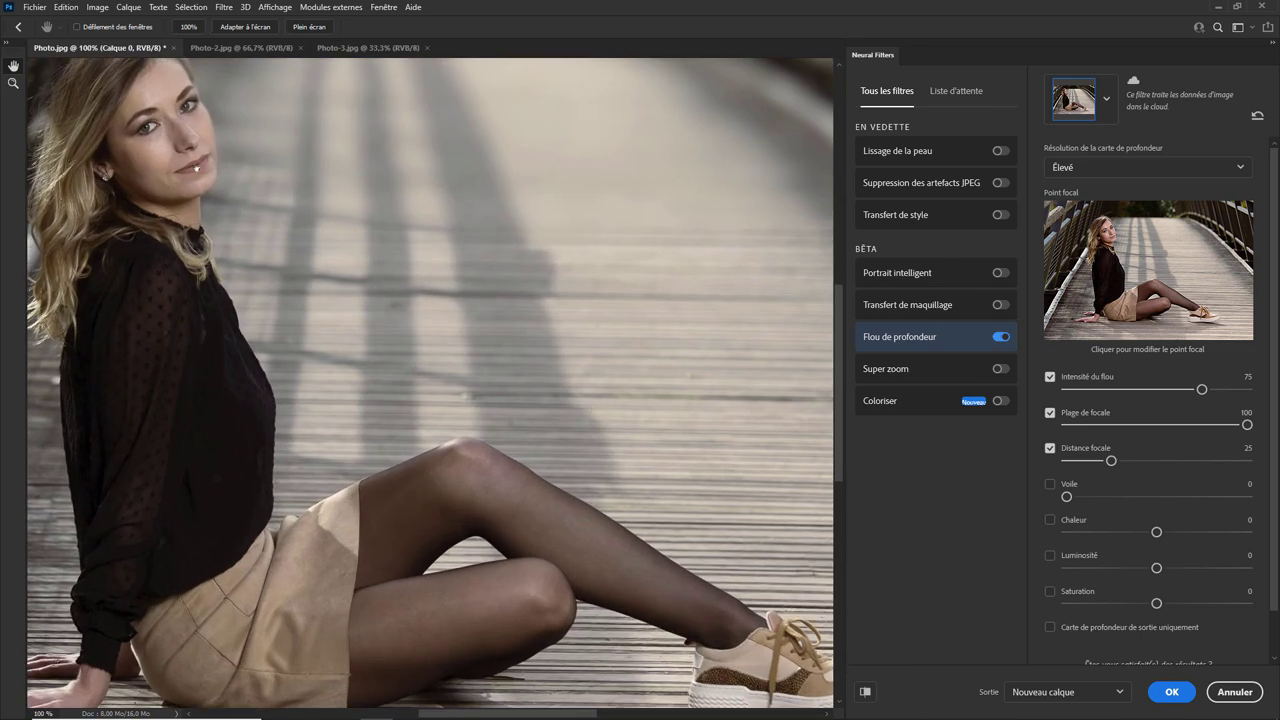
pyautogui.moveTo(196, 167); pyautogui.dragTo(311, 347)
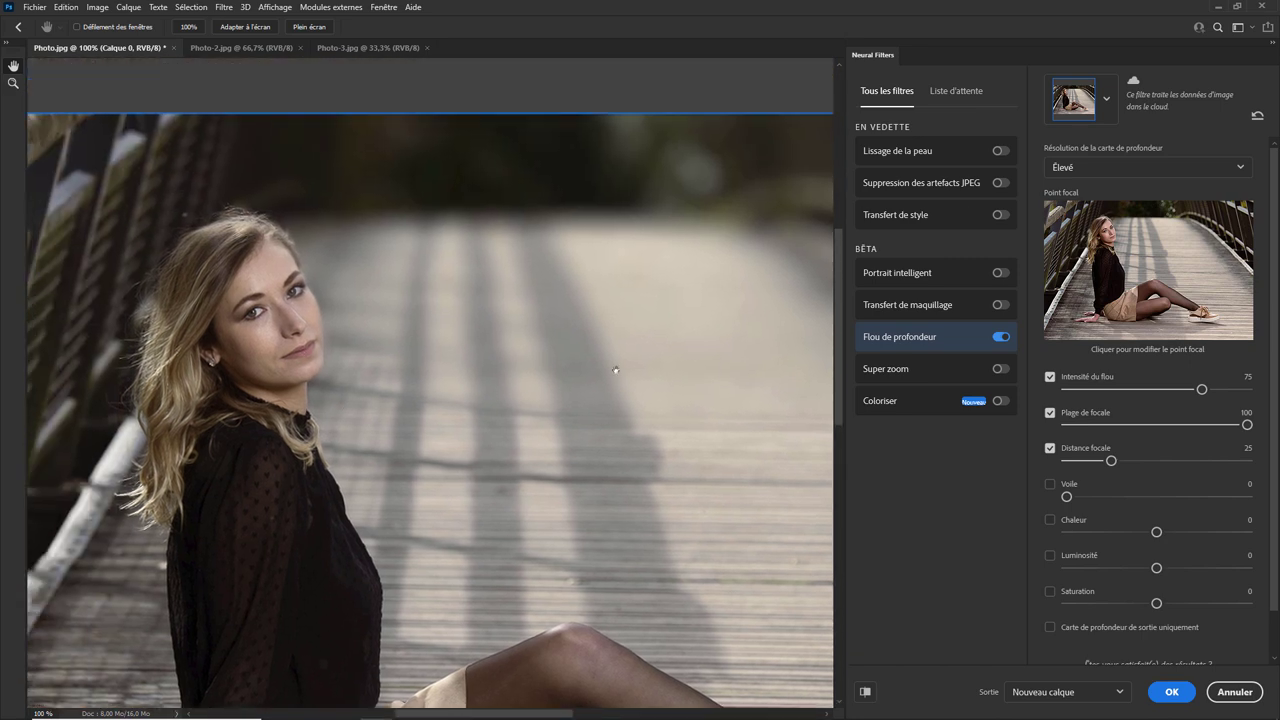
pyautogui.hotkey('ctrl', '+')
pyautogui.hotkey('ctrl', '+')
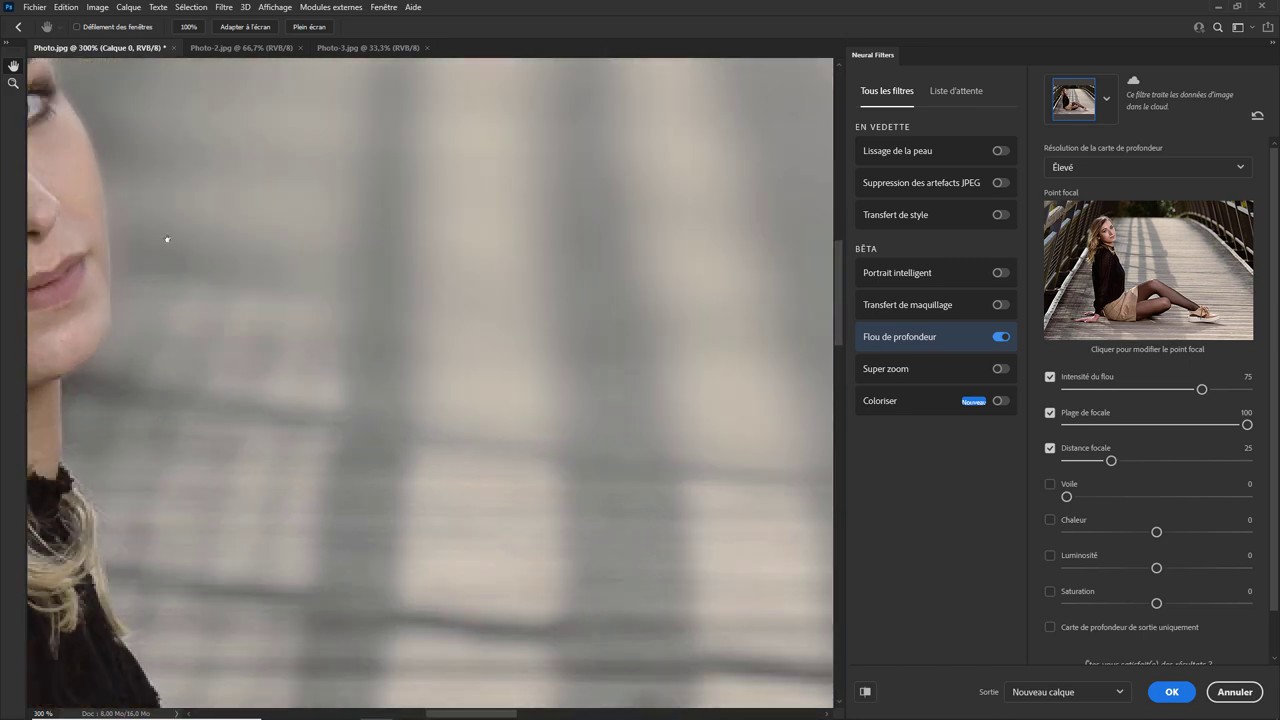
pyautogui.moveTo(167, 240); pyautogui.dragTo(410, 370)
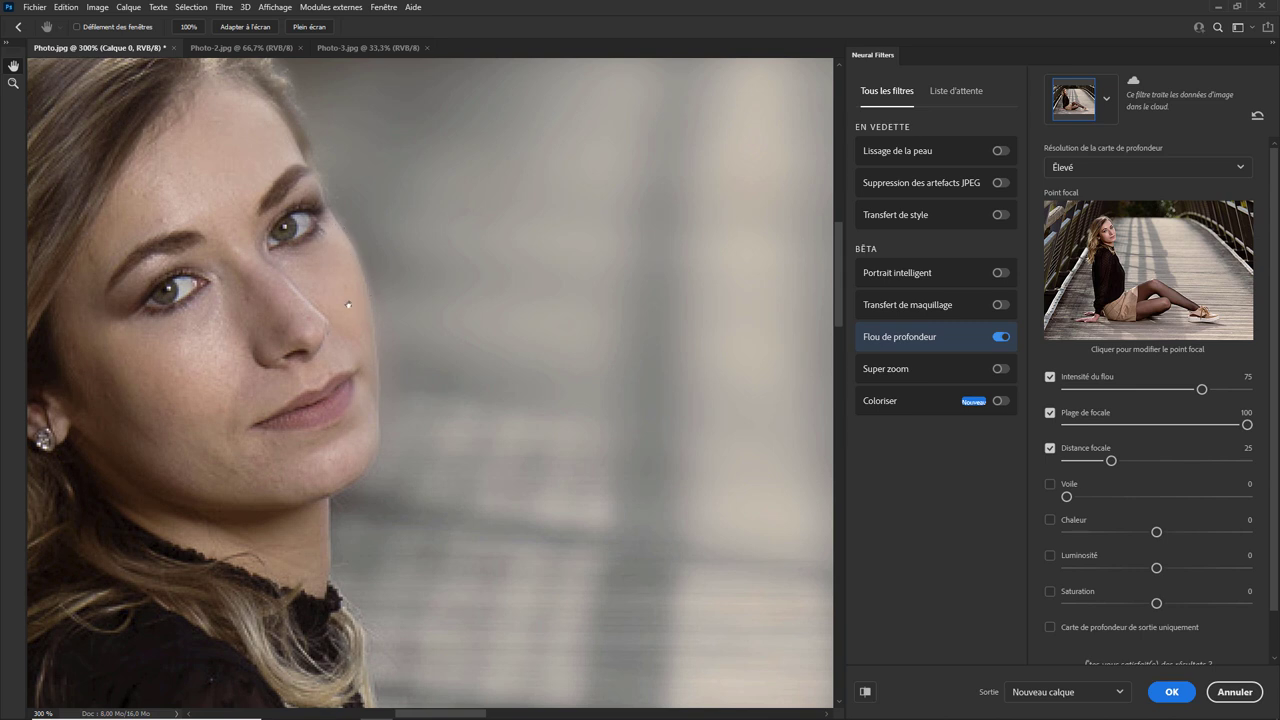
pyautogui.moveTo(348, 304); pyautogui.dragTo(503, 259)
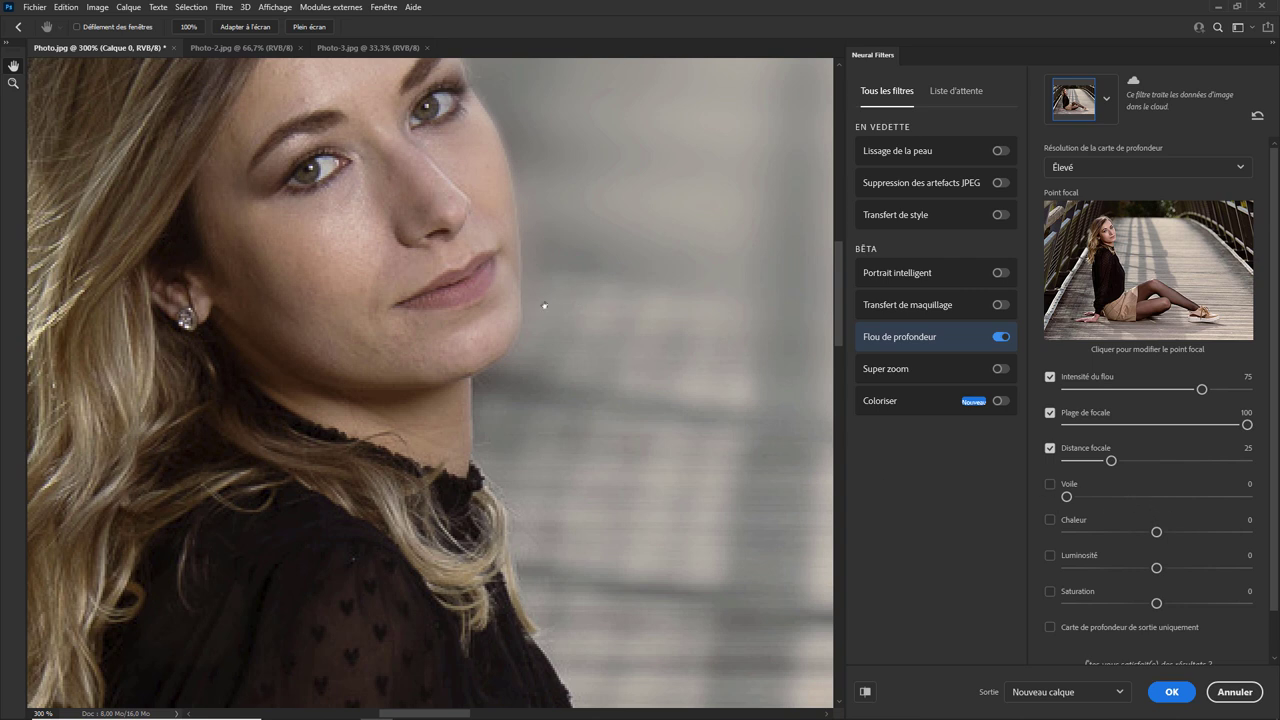
pyautogui.hotkey('ctrl', '-')
pyautogui.hotkey('ctrl', '-')
pyautogui.hotkey('ctrl', '-')
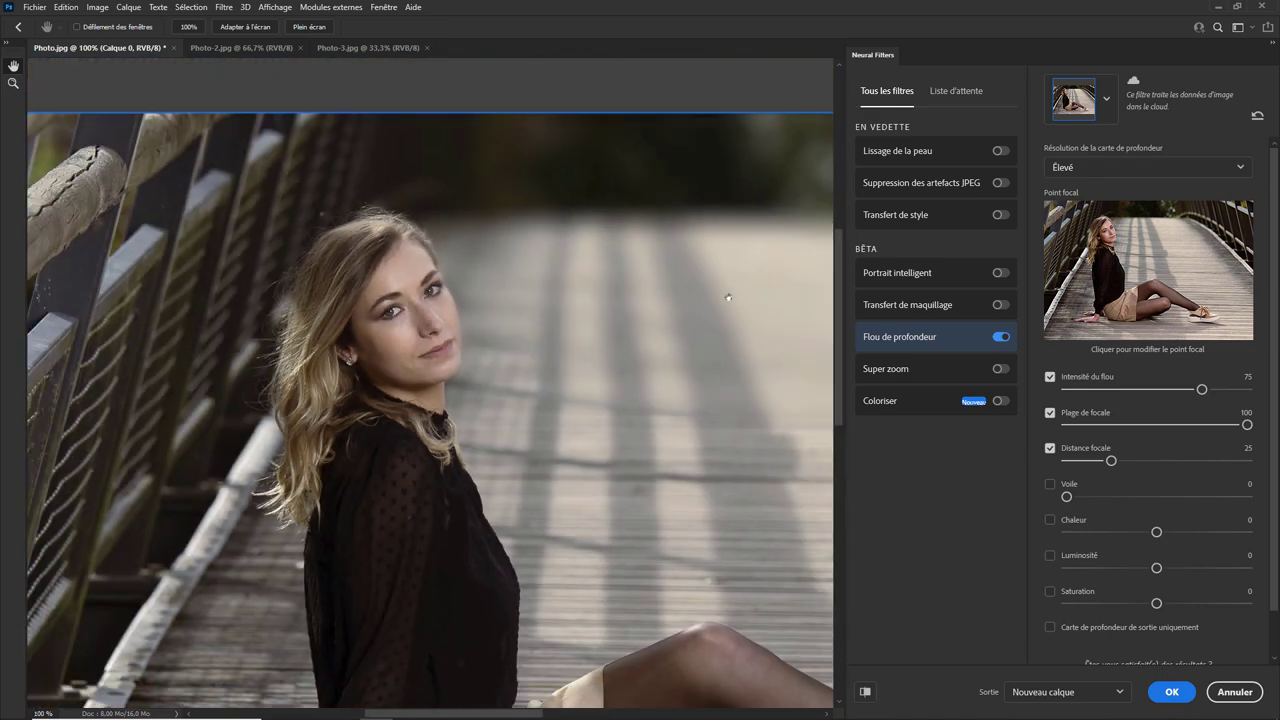
pyautogui.hotkey('ctrl', '-')
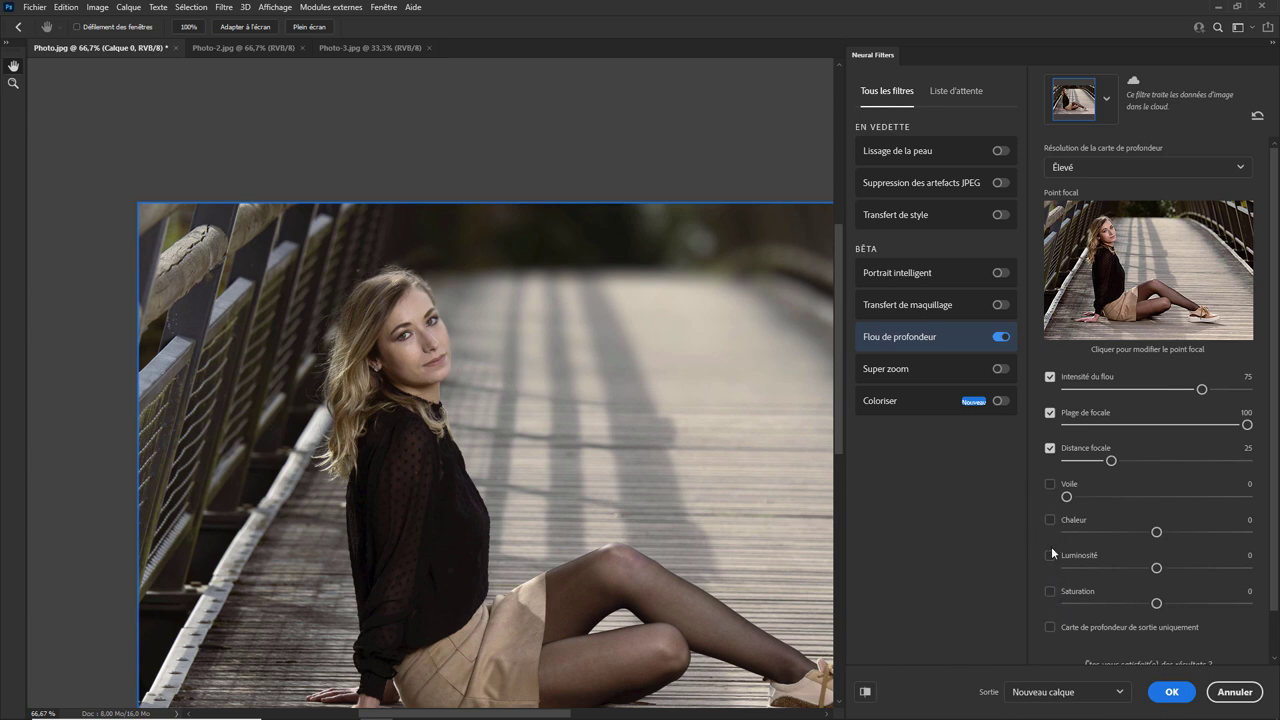
# - Scroll down through the Neural Filters panel
pyautogui.scroll(-2, 1274, 476)
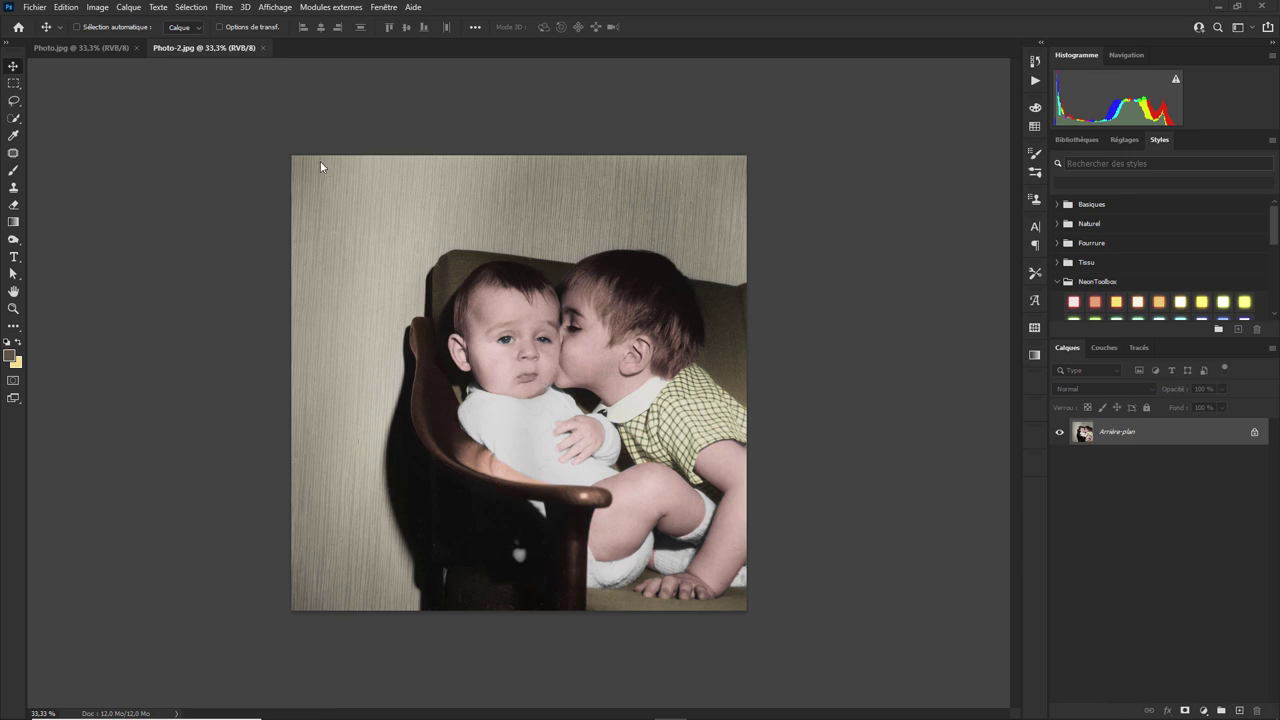
# - On the black-and-white children Photo.jpg, open Neural Filters and turn on Coloriser
pyautogui.click(70, 48)
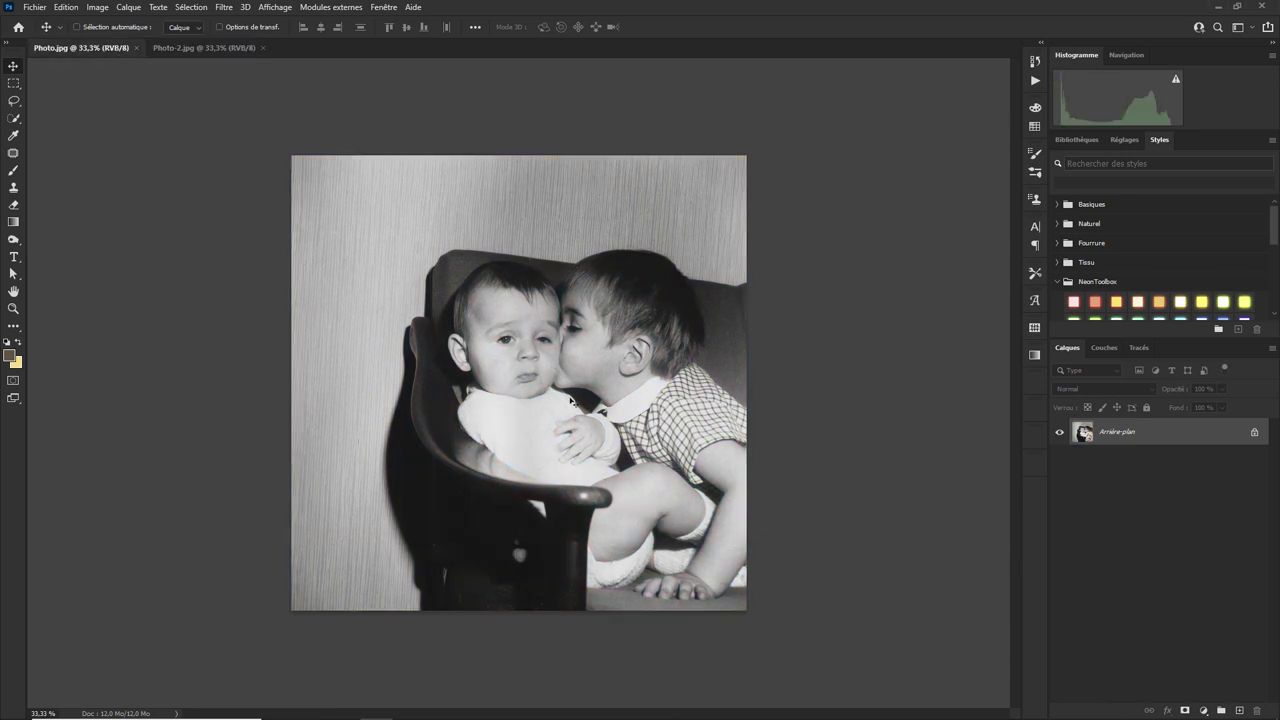
pyautogui.click(224, 7)
pyautogui.click(250, 61)
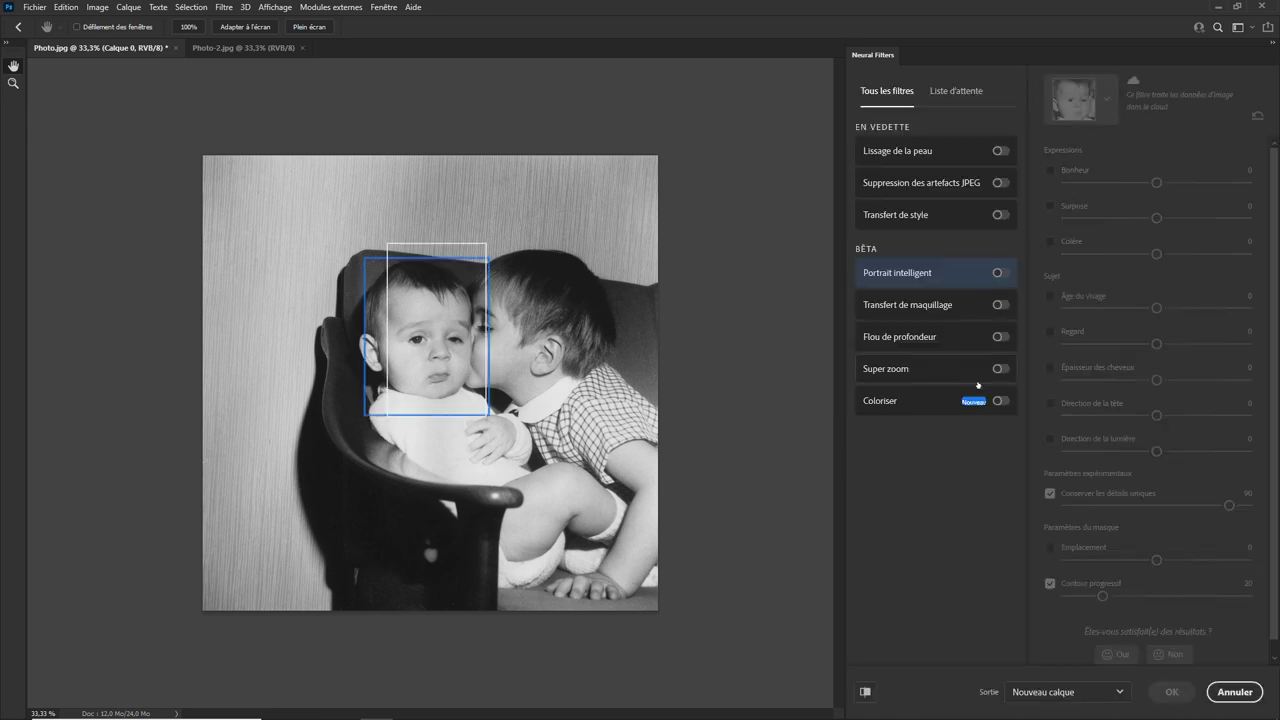
pyautogui.click(1000, 400)
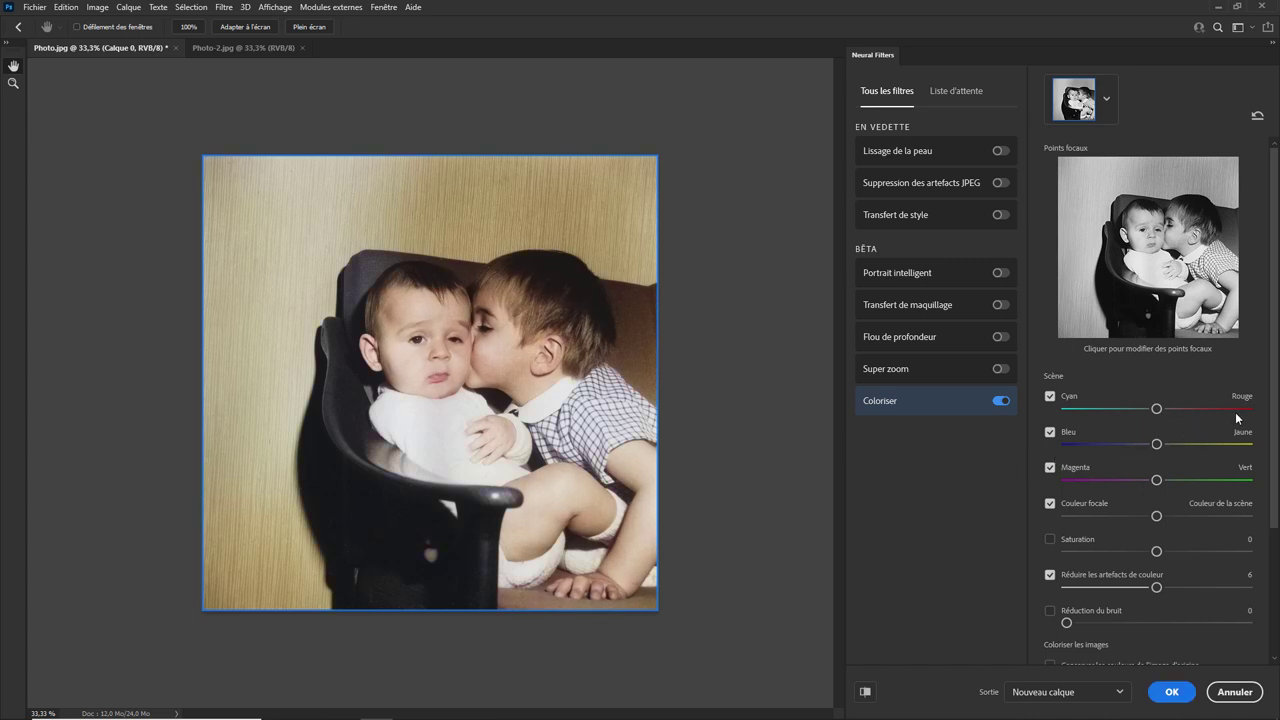
# - Nudge the Cyan/Rouge scene balance and enable Saturation, lowering it to -1
pyautogui.moveTo(1277, 407); pyautogui.dragTo(1268, 476)
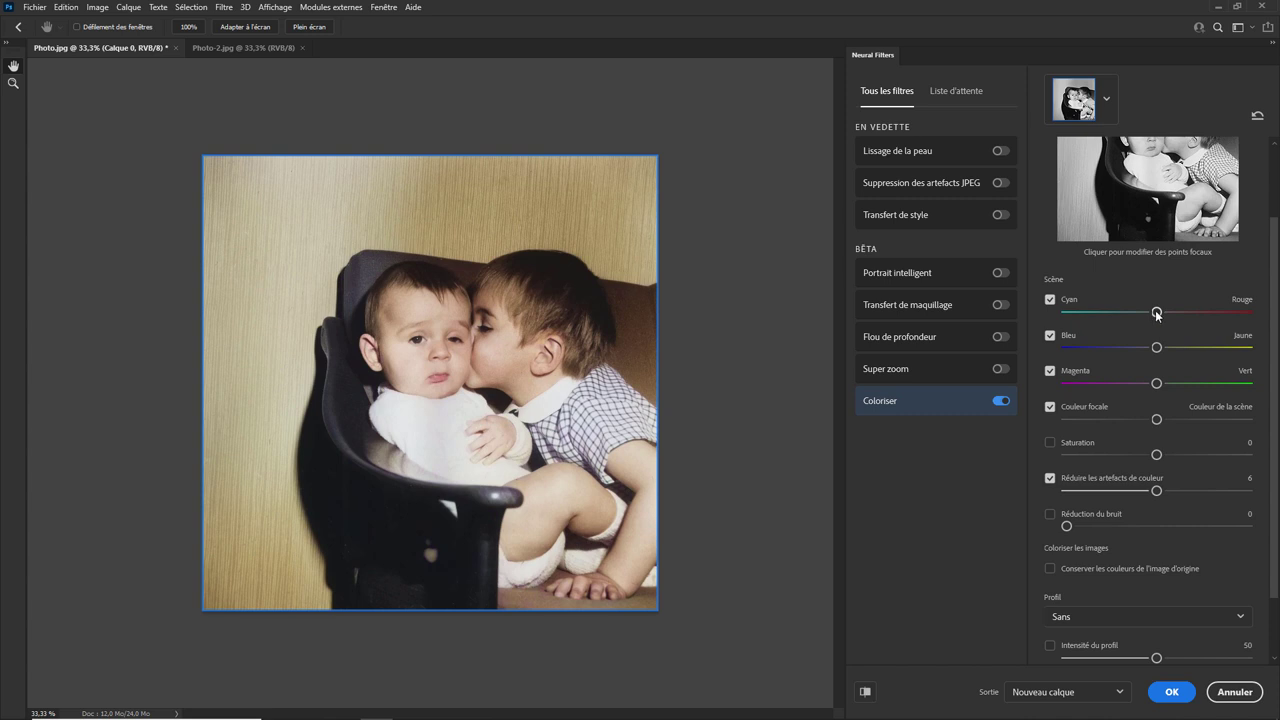
pyautogui.moveTo(1157, 313); pyautogui.dragTo(1099, 318)
pyautogui.moveTo(1099, 313)
pyautogui.mouseDown()
pyautogui.moveTo(1208, 313)
pyautogui.moveTo(1155, 313)
pyautogui.mouseUp()
pyautogui.scroll(-1, 1156, 336)
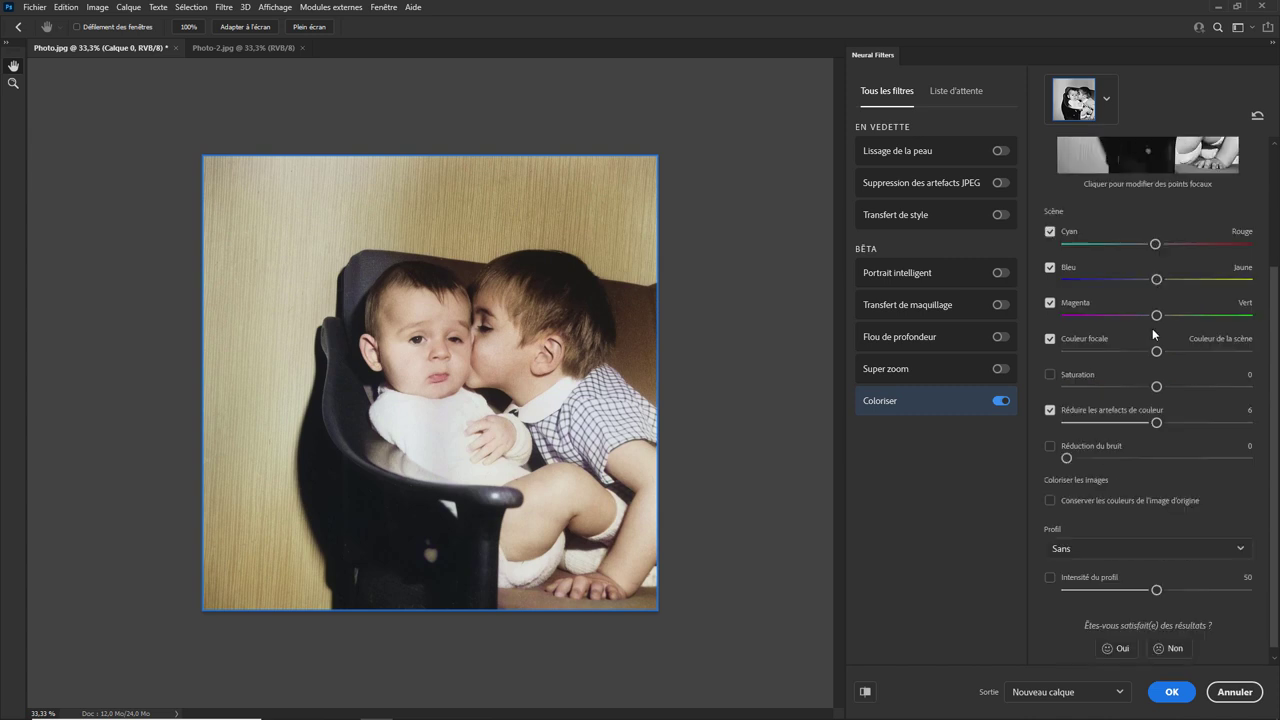
pyautogui.click(1051, 376)
pyautogui.moveTo(1157, 388)
pyautogui.mouseDown()
pyautogui.moveTo(1111, 388)
pyautogui.moveTo(1176, 386)
pyautogui.moveTo(1156, 386)
pyautogui.mouseUp()
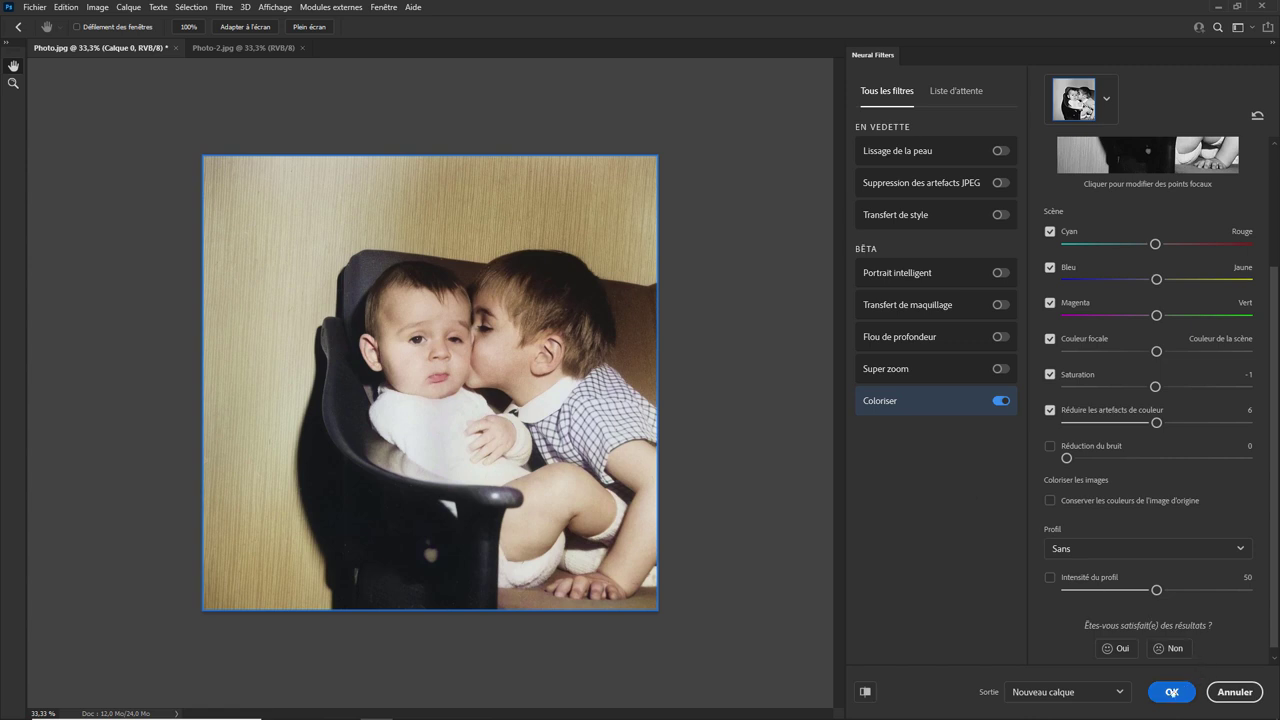
# - Apply the colorization with Sortie set to Nouveau calque, then glance at Photo-2.jpg
pyautogui.click(1082, 690)
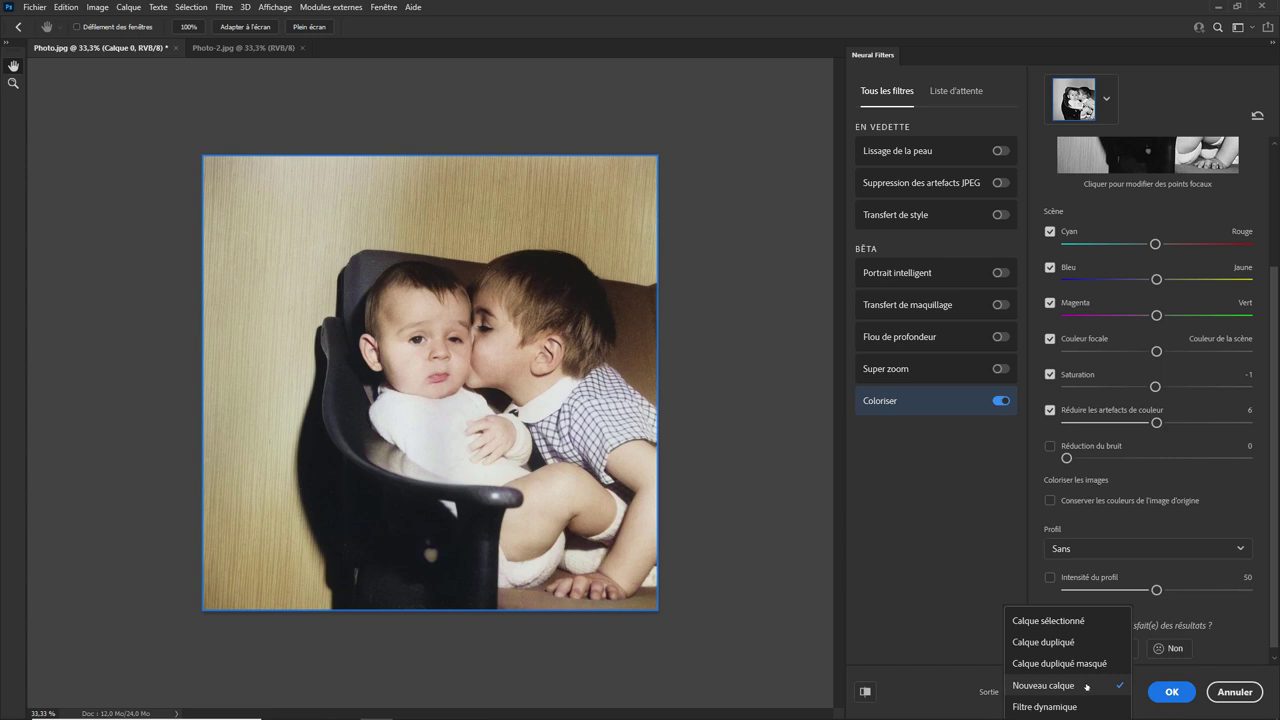
pyautogui.click(1169, 694)
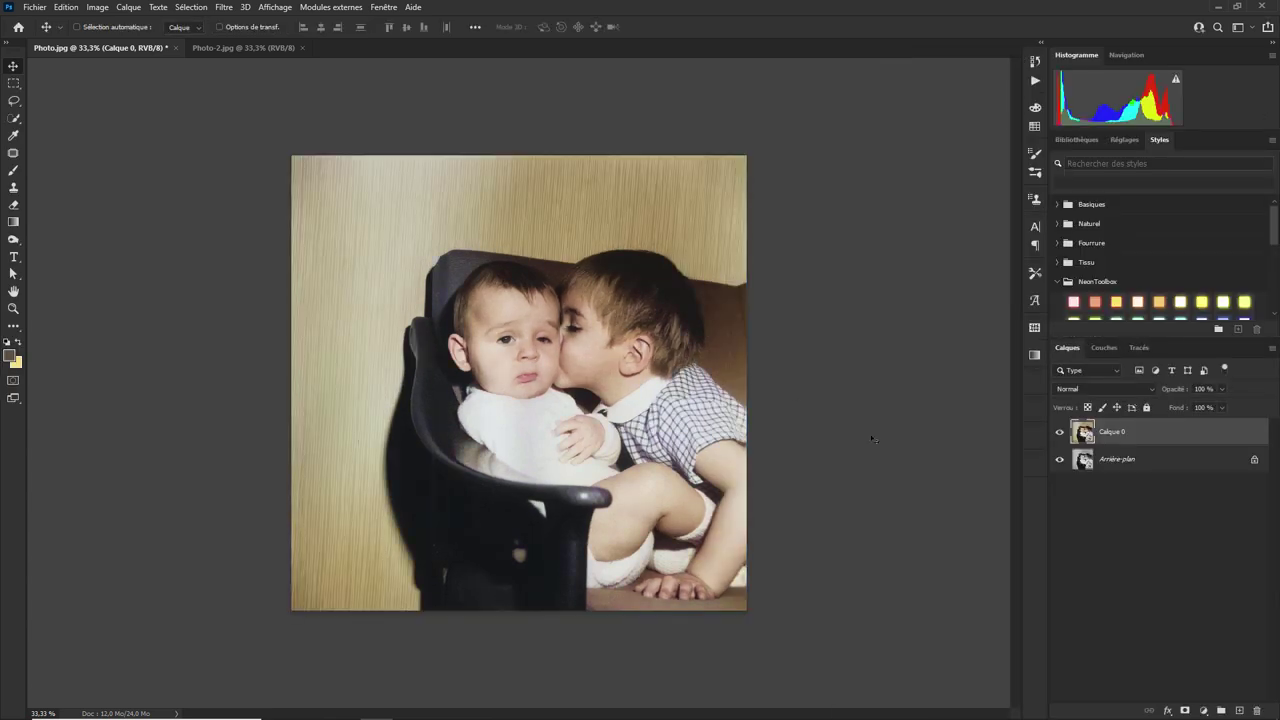
pyautogui.click(228, 48)
pyautogui.click(146, 50)
# - Flip between the warmer new Photo.jpg result and the cooler reference Photo-2.jpg
pyautogui.click(208, 48)
pyautogui.click(164, 49)
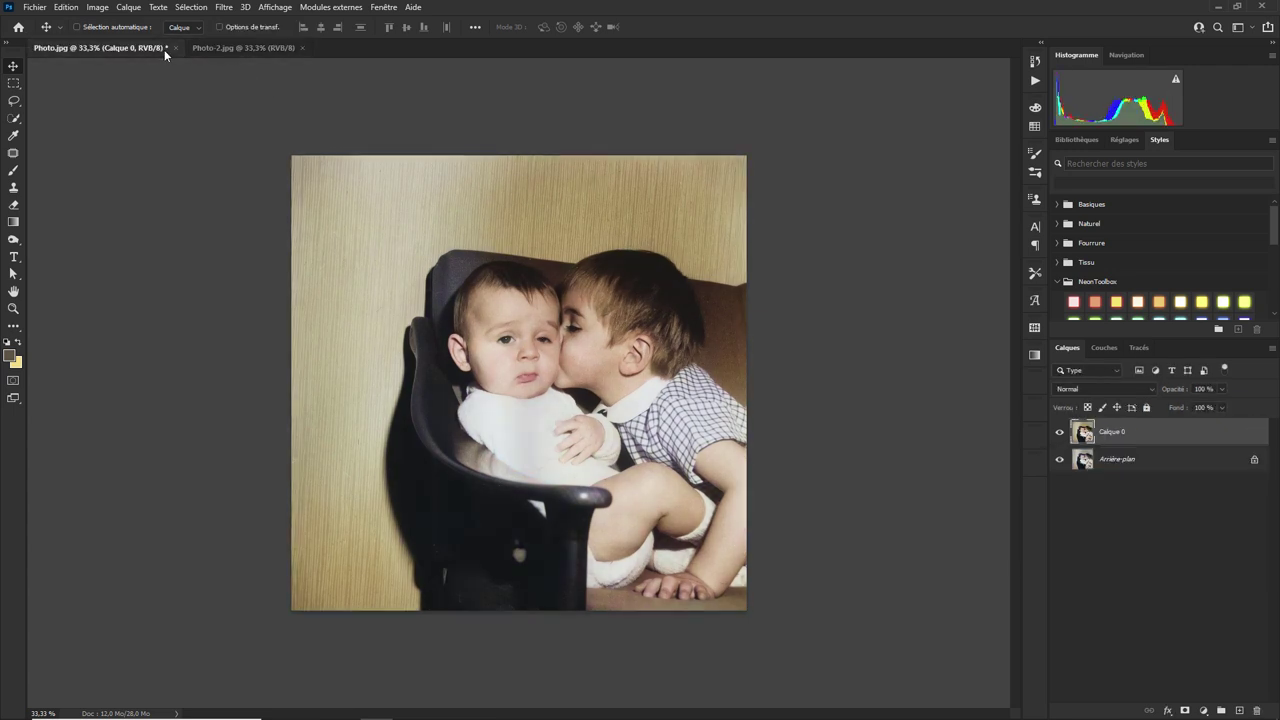
pyautogui.click(241, 48)
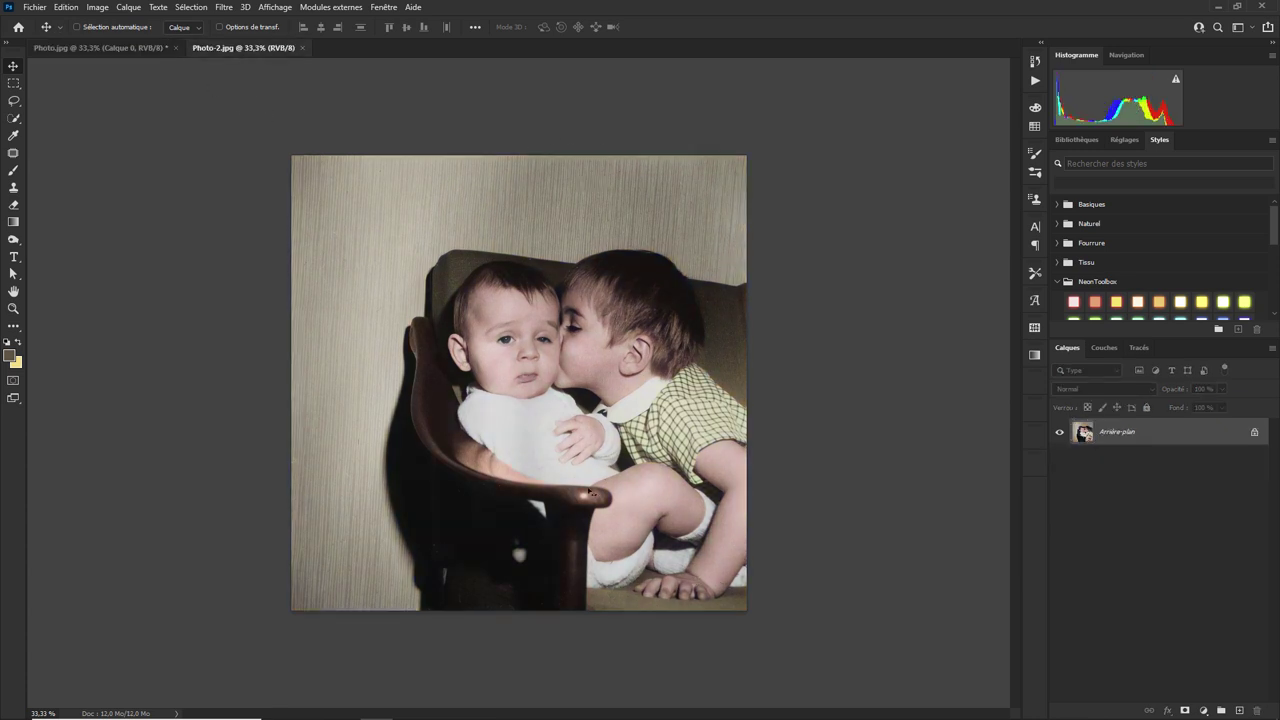
pyautogui.click(158, 48)
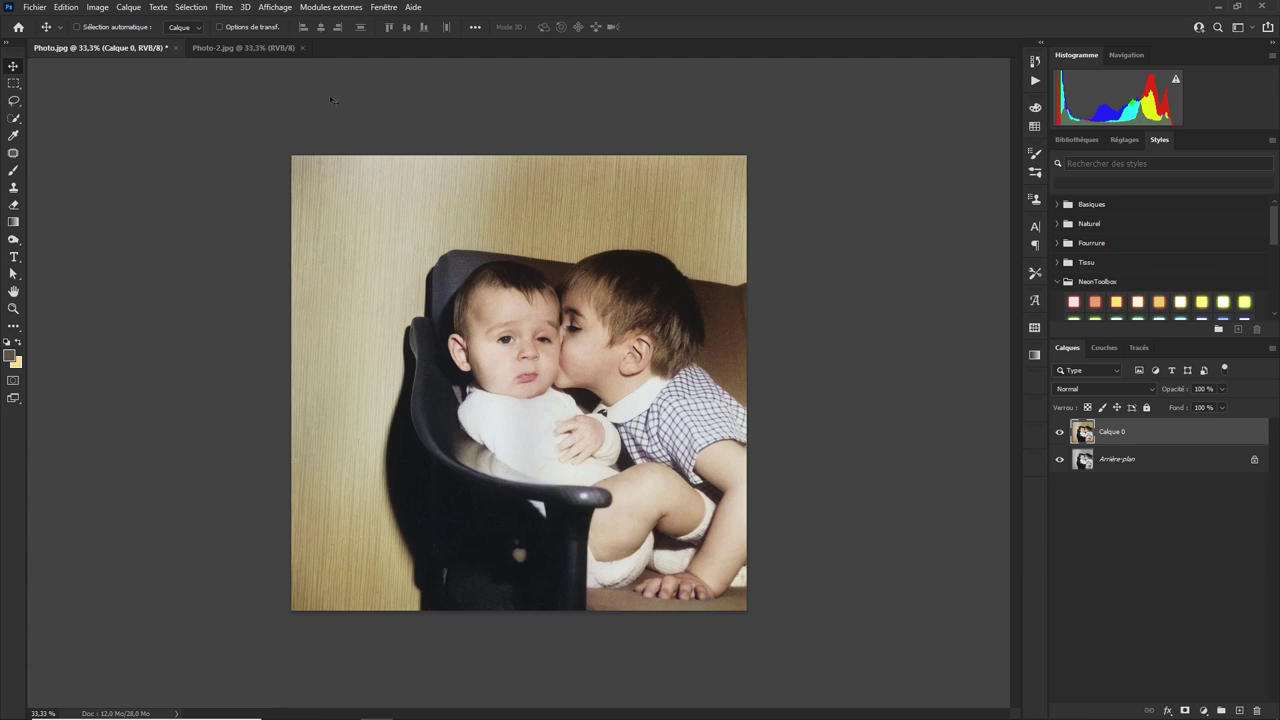
pyautogui.click(247, 48)
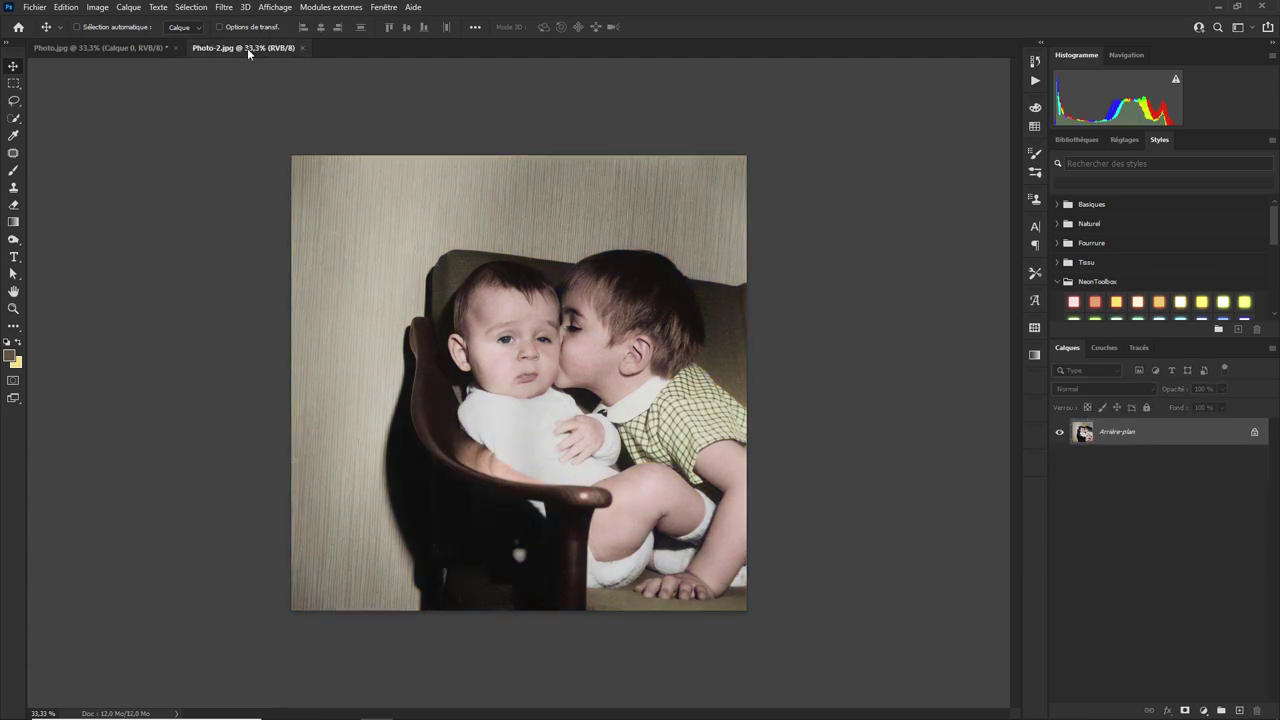
pyautogui.click(139, 50)
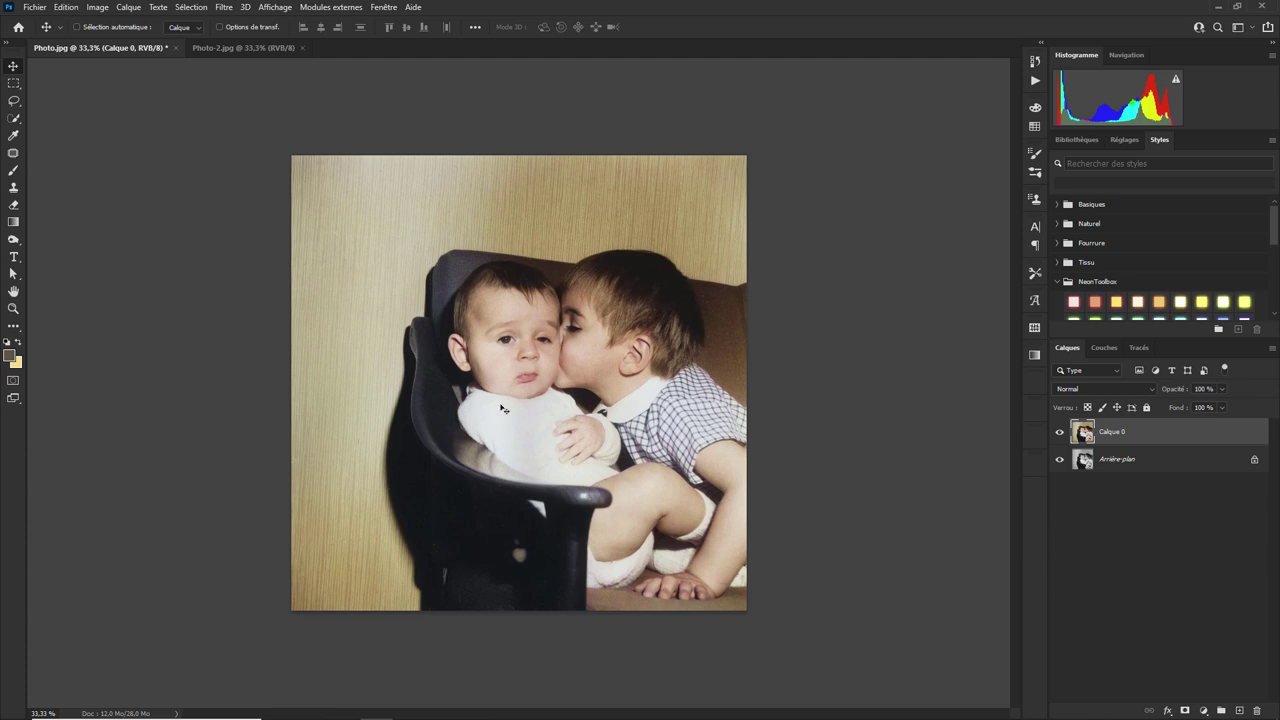
# - Relaunch Filtre > Neural Filters on the colorized Photo.jpg
pyautogui.click(223, 8)
pyautogui.click(250, 61)
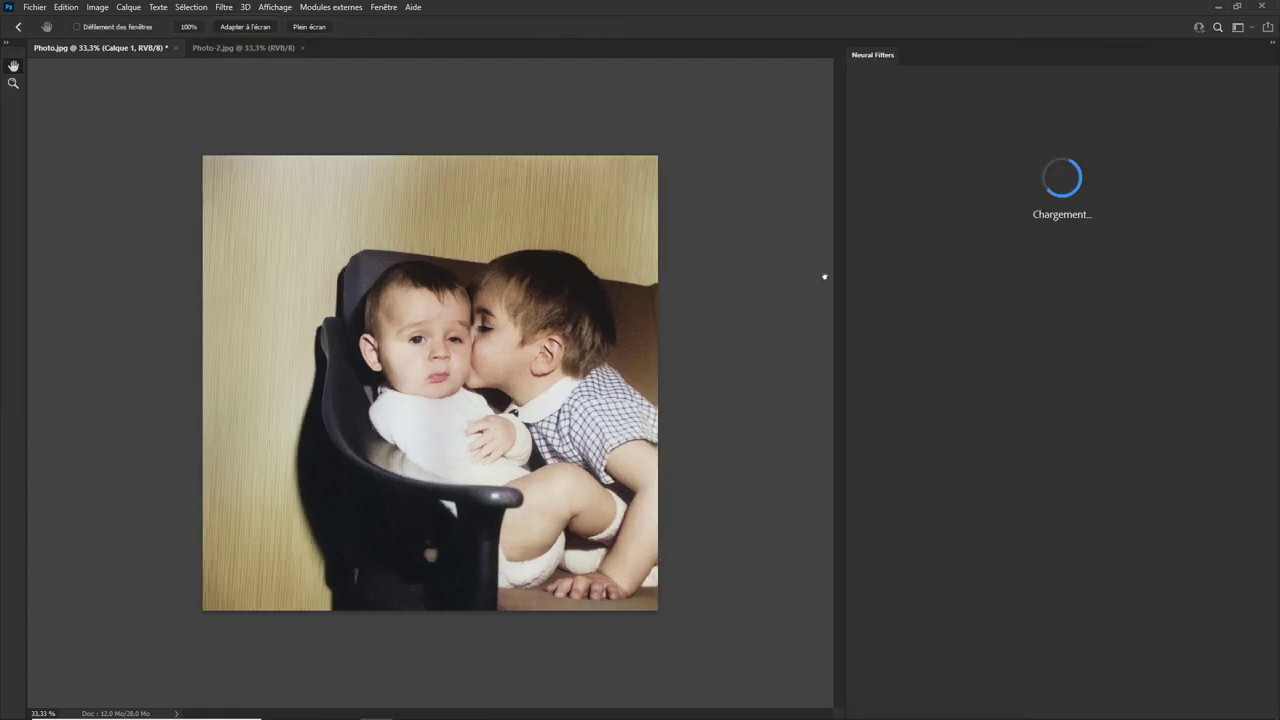